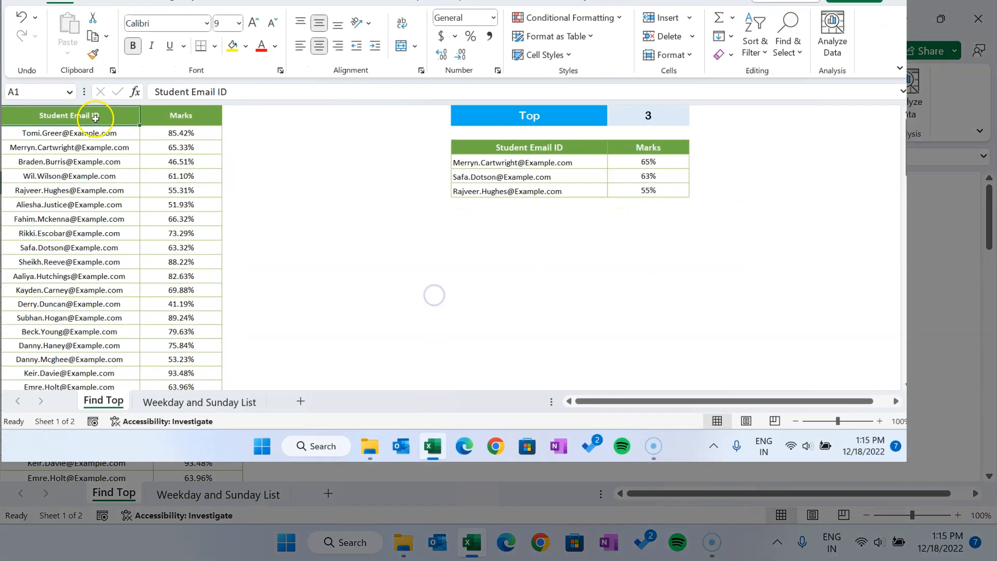
Step: Examine the Student Email ID and Marks source columns and the header of the top results table
{"action": "left_click_drag", "start_coordinate": [73, 182], "coordinate": [103, 225]}
{"action": "left_click_drag", "start_coordinate": [88, 108], "coordinate": [107, 260]}
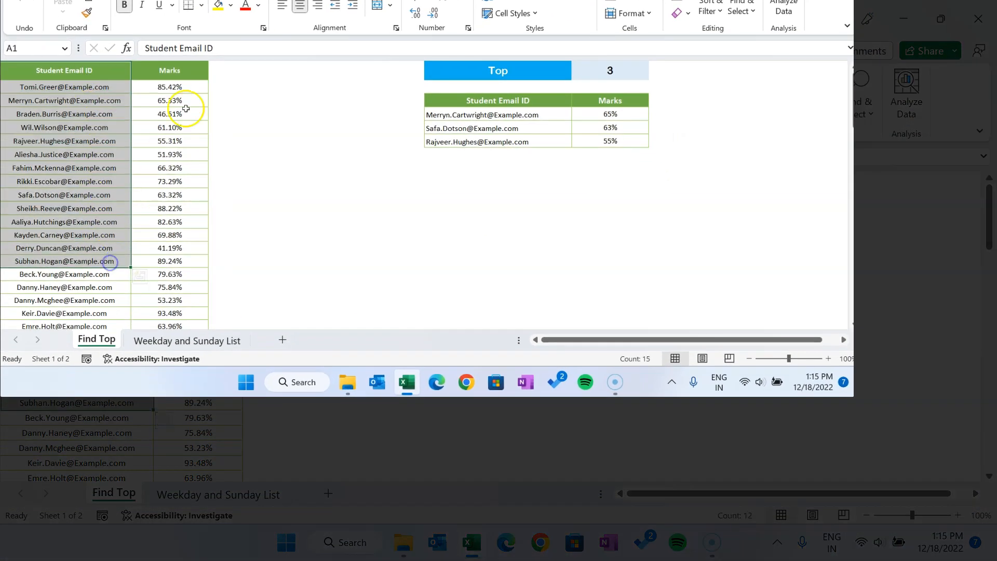
{"action": "left_click_drag", "start_coordinate": [182, 71], "coordinate": [192, 255]}
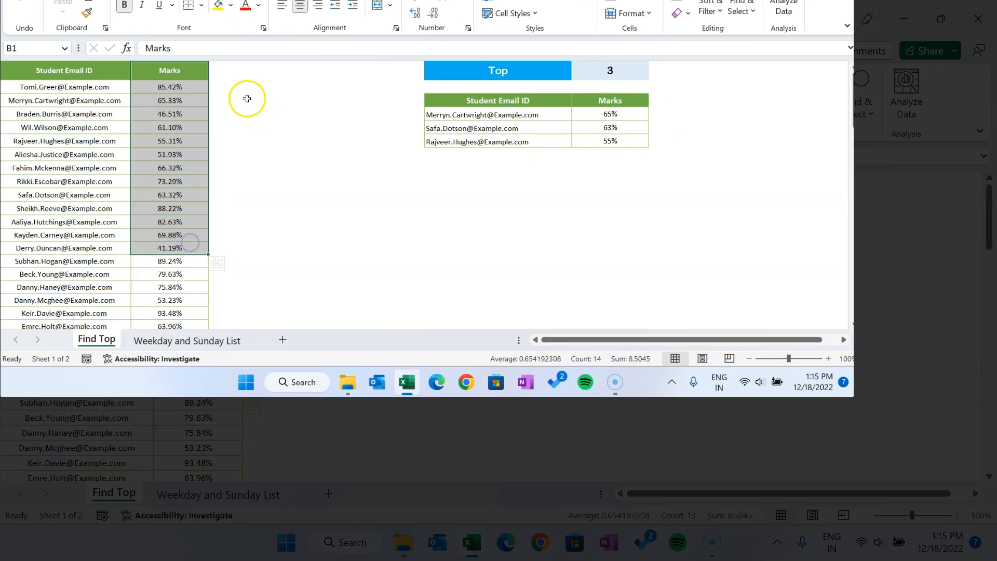
{"action": "left_click", "coordinate": [281, 95]}
{"action": "left_click", "coordinate": [498, 98]}
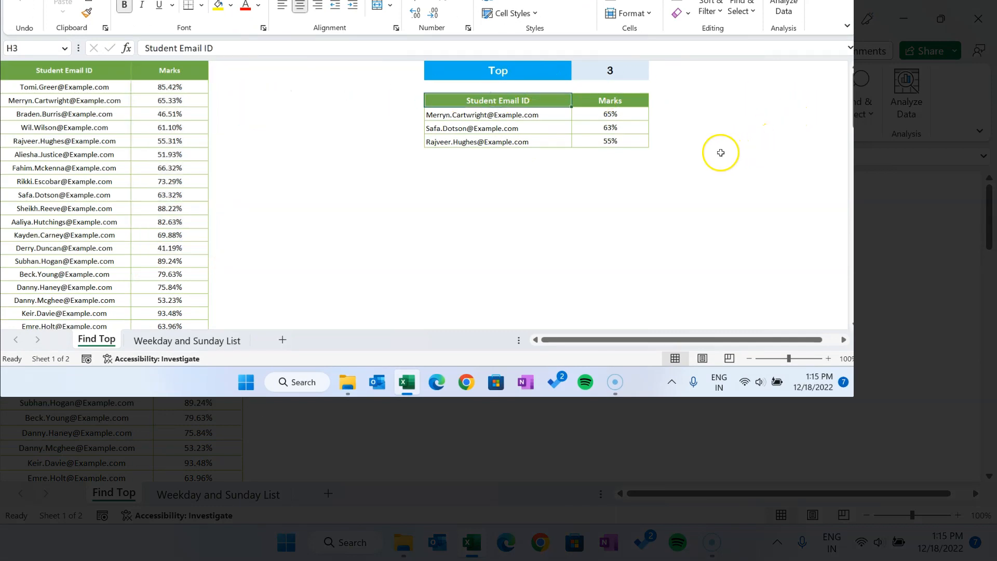
Step: Inspect the Whole_Range, Number_Range and Top_Count arguments of the Find_Top formula in cell H4
{"action": "left_click", "coordinate": [511, 115]}
{"action": "left_click", "coordinate": [151, 47]}
{"action": "left_click_drag", "start_coordinate": [150, 47], "coordinate": [220, 47]}
{"action": "left_click", "coordinate": [194, 48]}
{"action": "left_click", "coordinate": [228, 68]}
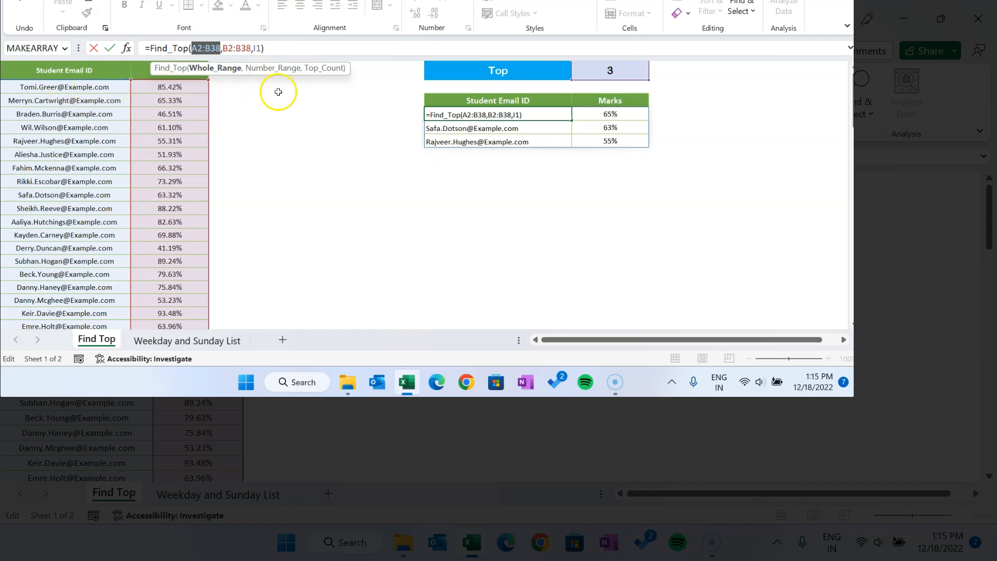
{"action": "left_click_drag", "start_coordinate": [223, 48], "coordinate": [251, 47]}
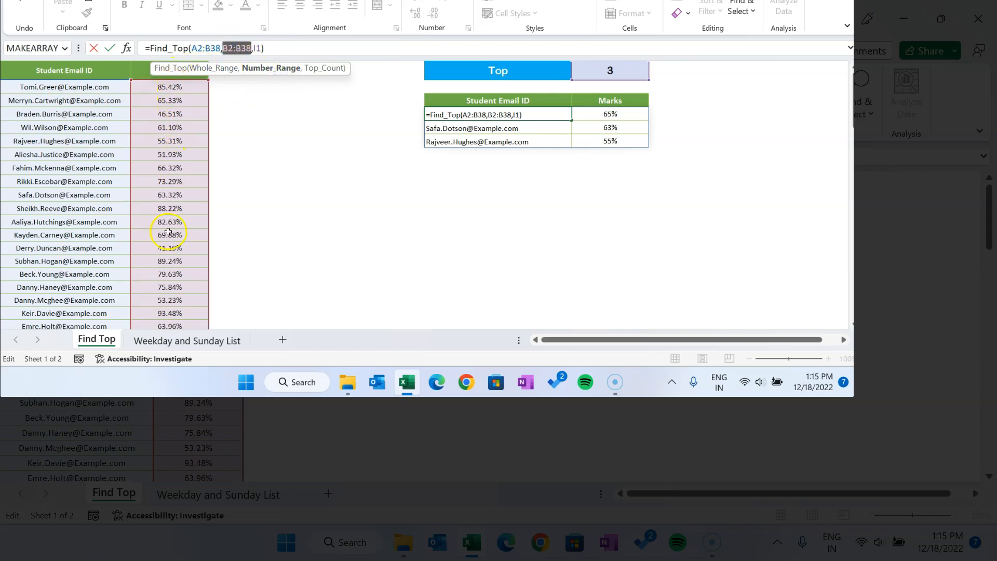
{"action": "left_click", "coordinate": [322, 68]}
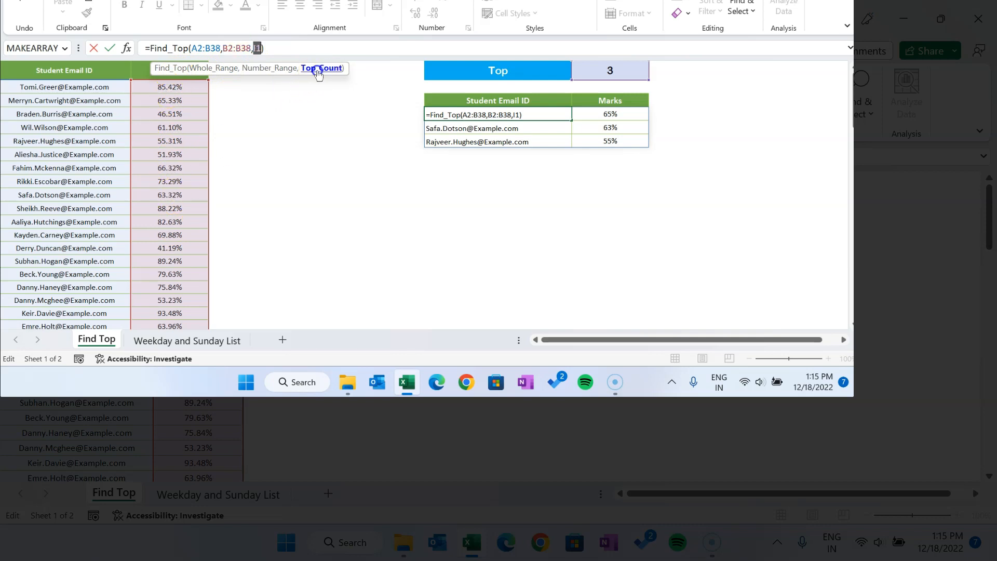
{"action": "key", "text": "Return"}
Step: Try a Top count of 5 in cell I1, and finally set it to 10
{"action": "left_click", "coordinate": [627, 70]}
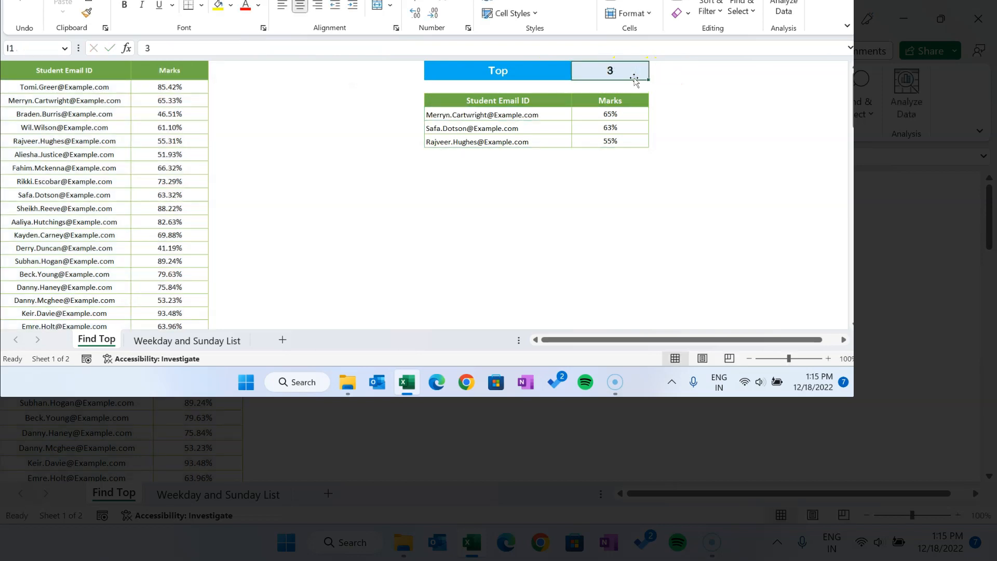
{"action": "type", "text": "5"}
{"action": "key", "text": "ctrl+Return"}
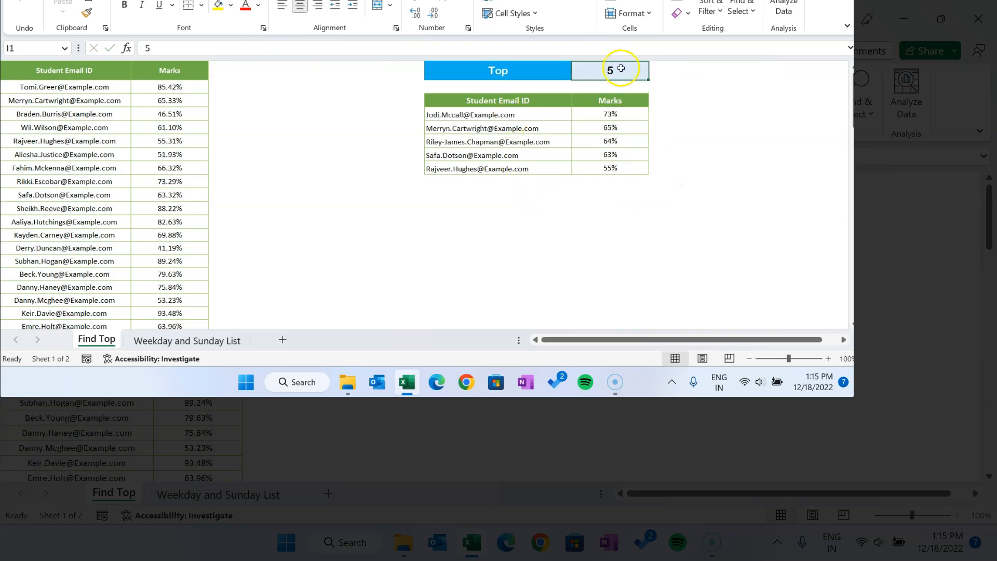
{"action": "type", "text": "10"}
{"action": "key", "text": "ctrl+Return"}
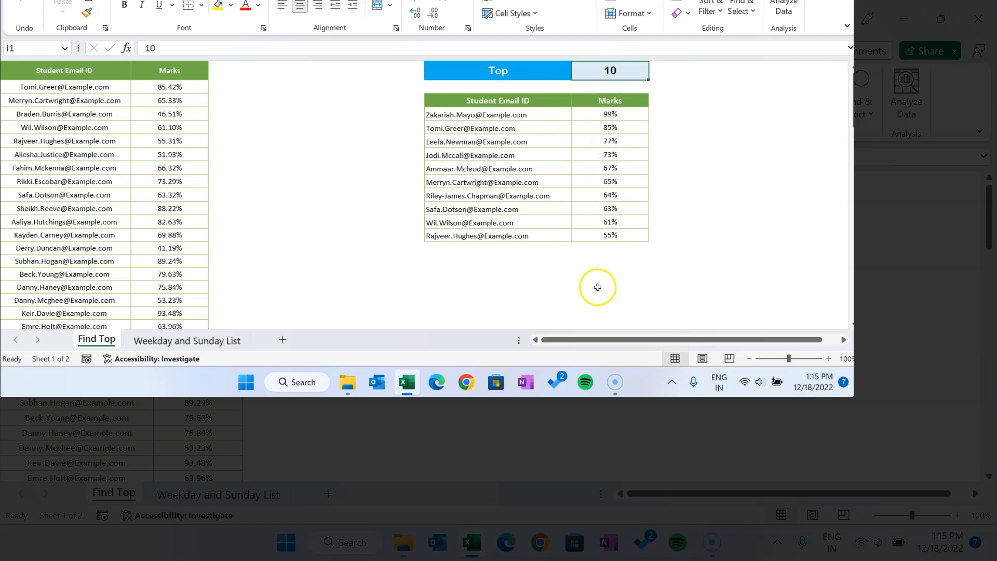
Step: Review the complete Find_Top formula in cell H4 without changing it, and return to the Marks header in B1
{"action": "left_click", "coordinate": [522, 117]}
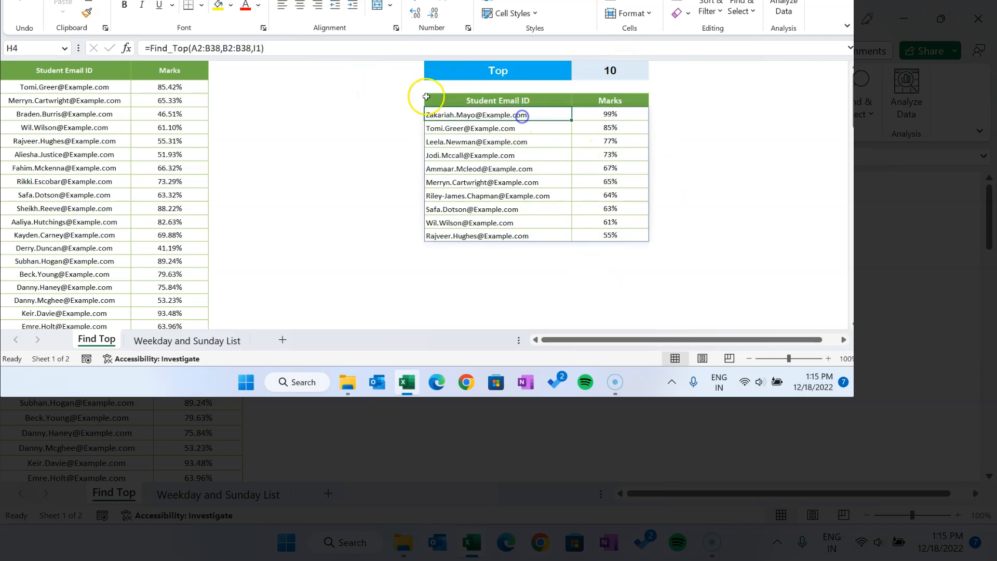
{"action": "left_click_drag", "start_coordinate": [150, 46], "coordinate": [265, 48]}
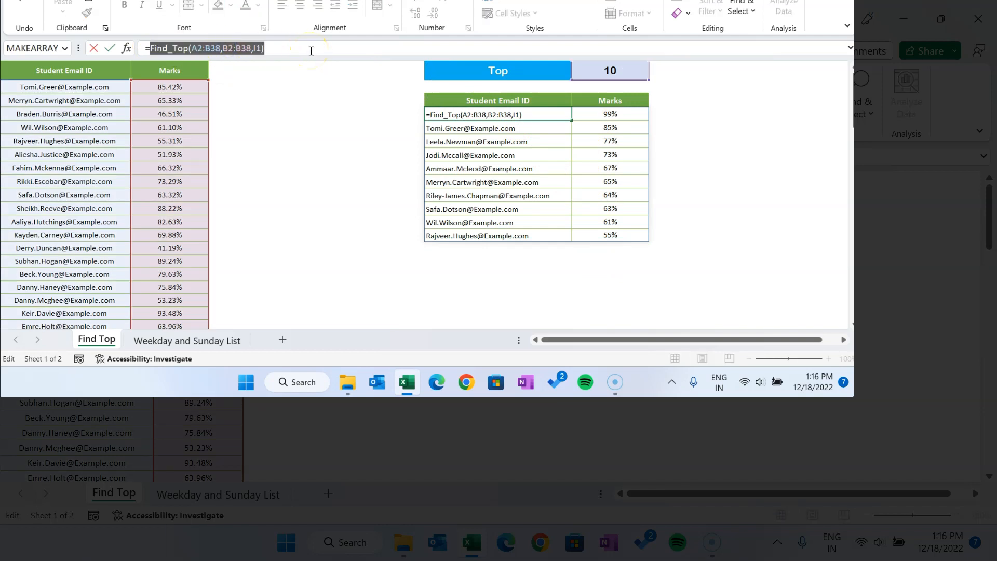
{"action": "key", "text": "Escape"}
{"action": "key", "text": "ctrl+Left"}
{"action": "key", "text": "ctrl+Up"}
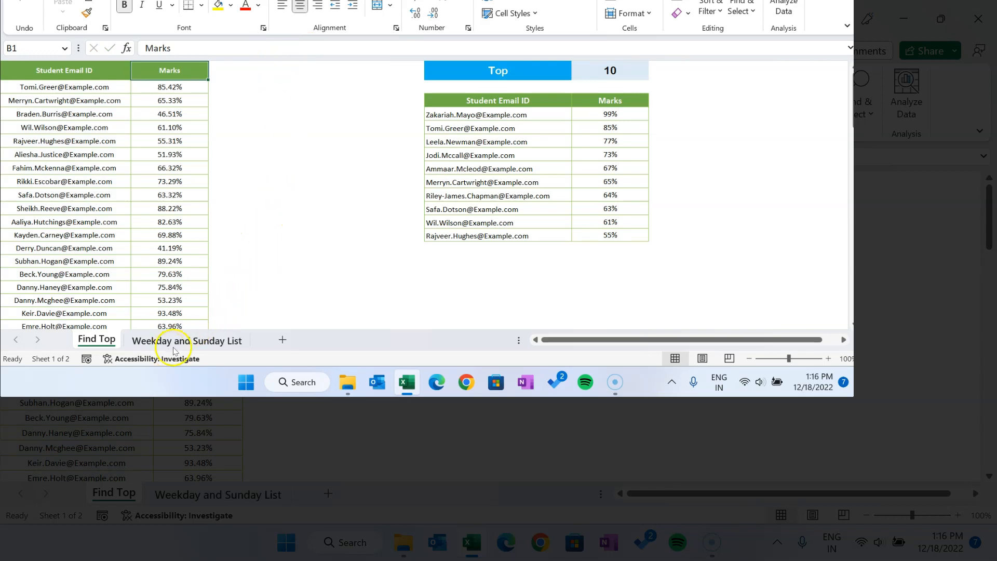
Step: Open the Weekday and Sunday List sheet and examine the Start Date and End Date cells in B2:C3
{"action": "left_click", "coordinate": [212, 346]}
{"action": "left_click", "coordinate": [206, 148]}
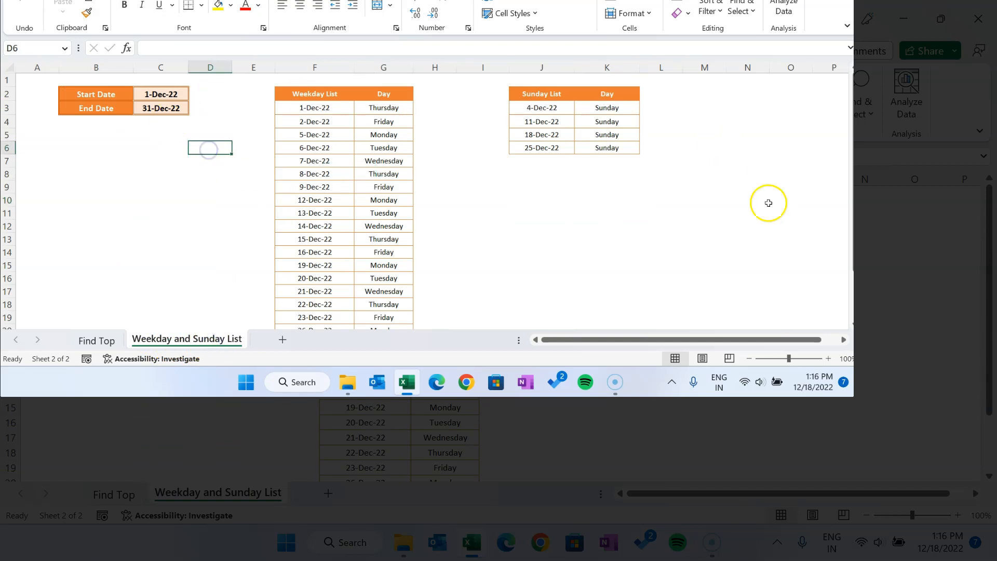
{"action": "left_click_drag", "start_coordinate": [73, 93], "coordinate": [98, 107]}
{"action": "left_click", "coordinate": [92, 96]}
{"action": "left_click", "coordinate": [161, 95]}
{"action": "left_click", "coordinate": [118, 106]}
{"action": "left_click", "coordinate": [179, 107]}
{"action": "left_click_drag", "start_coordinate": [178, 94], "coordinate": [172, 107]}
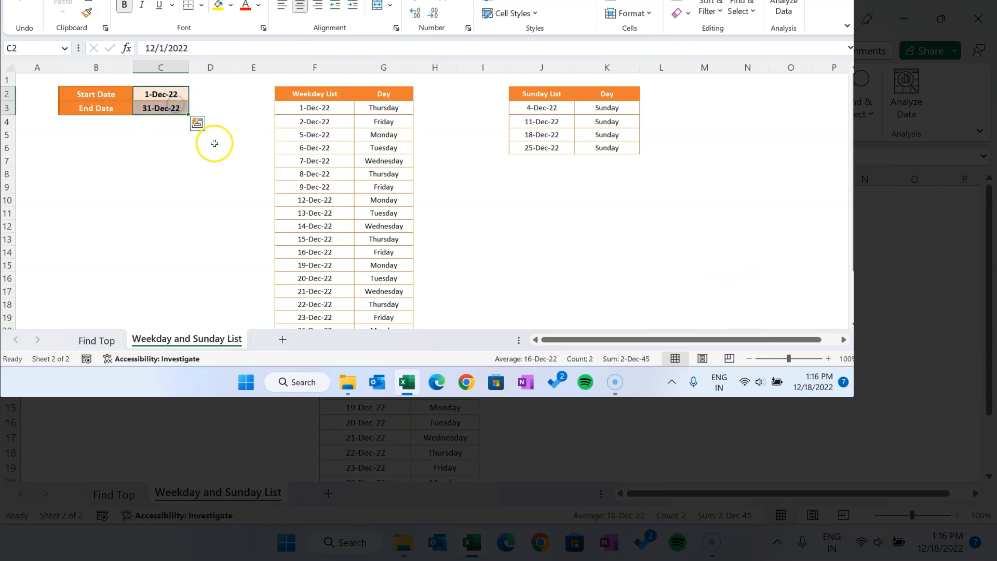
Step: Examine the Weekday List with its day names and the header of the Sunday List
{"action": "left_click", "coordinate": [501, 201]}
{"action": "left_click", "coordinate": [313, 90]}
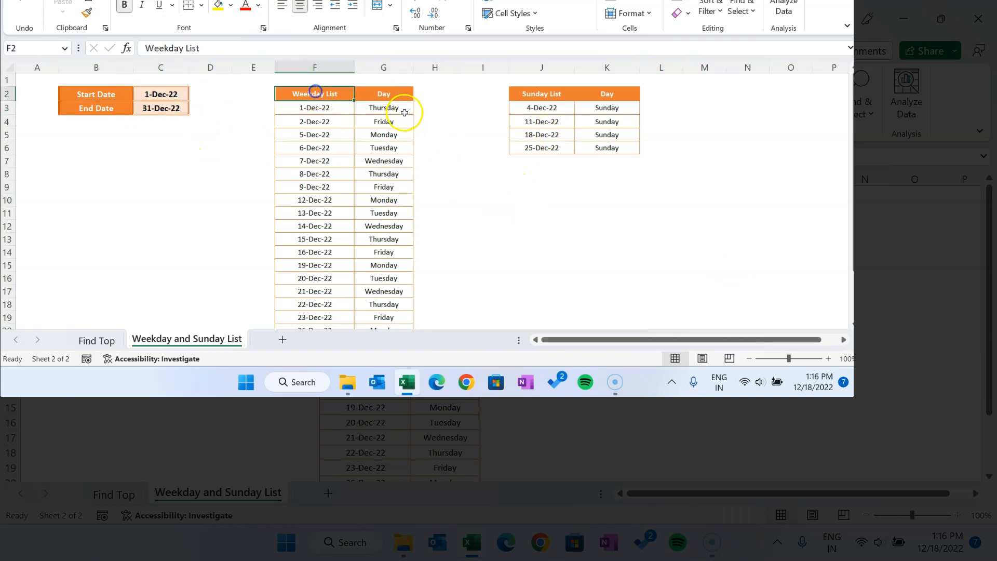
{"action": "scroll", "coordinate": [407, 237], "scroll_direction": "down", "scroll_amount": 2}
{"action": "scroll", "coordinate": [422, 207], "scroll_direction": "up", "scroll_amount": 2}
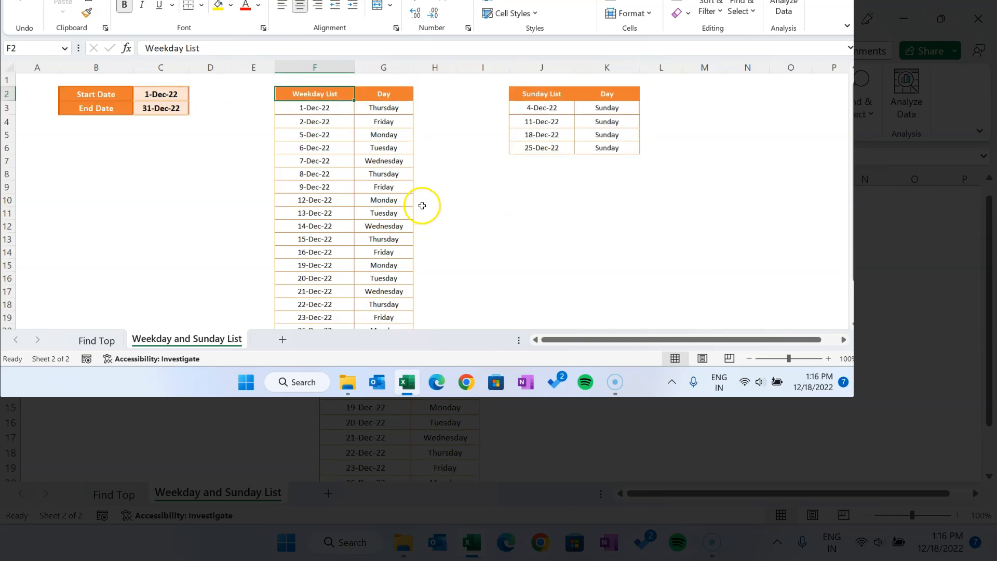
{"action": "left_click_drag", "start_coordinate": [396, 103], "coordinate": [395, 304]}
{"action": "left_click", "coordinate": [507, 213]}
{"action": "left_click", "coordinate": [555, 94]}
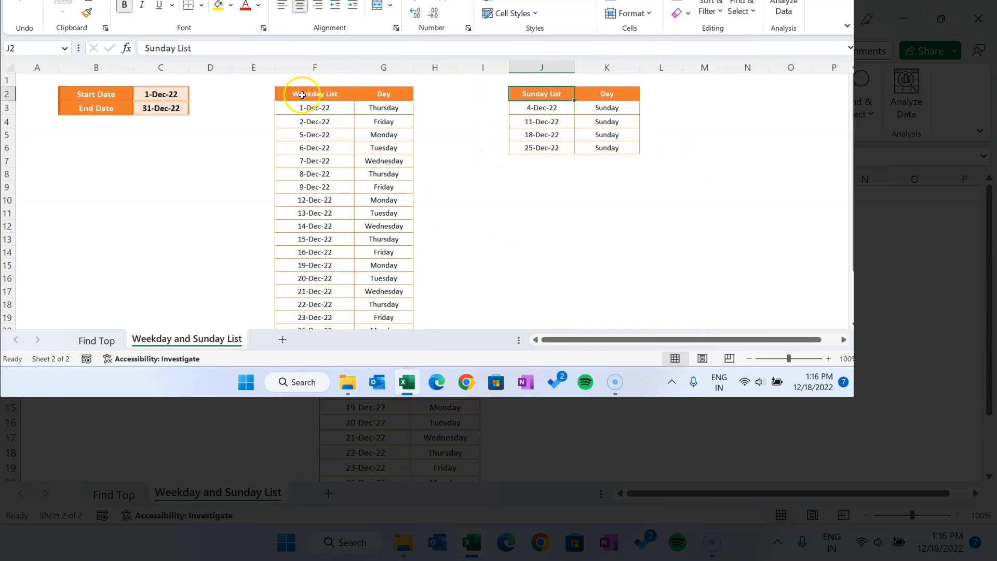
Step: Inspect the arguments of the Sunday_List formula in J3 and the day-name formula in K3
{"action": "left_click", "coordinate": [541, 108]}
{"action": "left_click", "coordinate": [201, 48]}
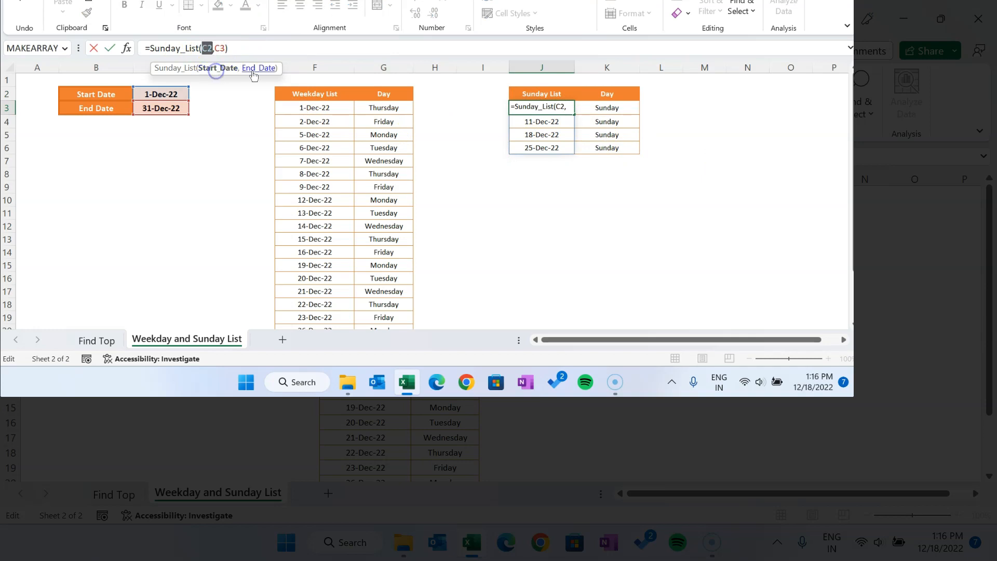
{"action": "left_click_drag", "start_coordinate": [608, 107], "coordinate": [616, 148]}
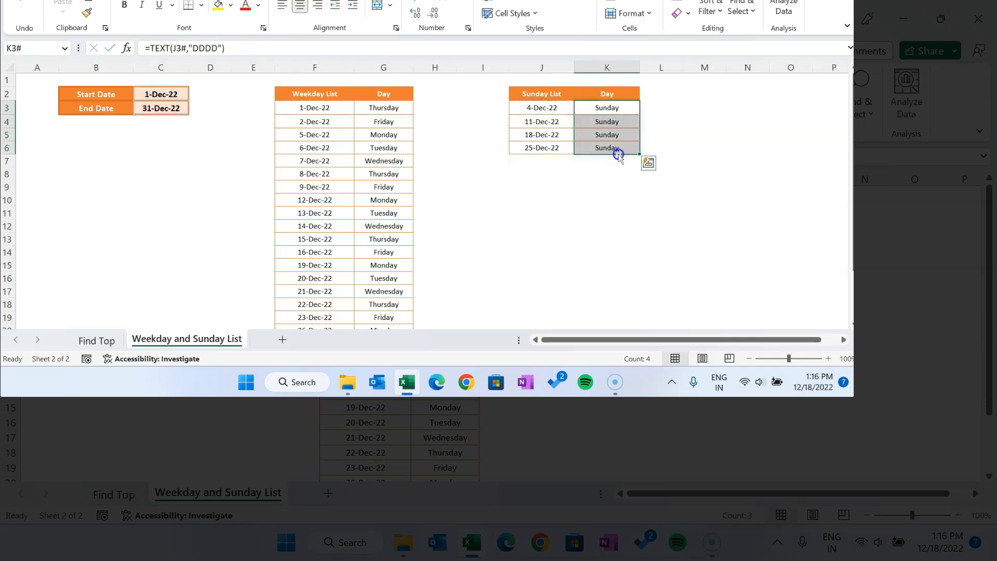
Step: Inspect the Start_Date and End_Date arguments of the Week_Day_List formula in cell F3, leaving it unedited
{"action": "left_click", "coordinate": [314, 108]}
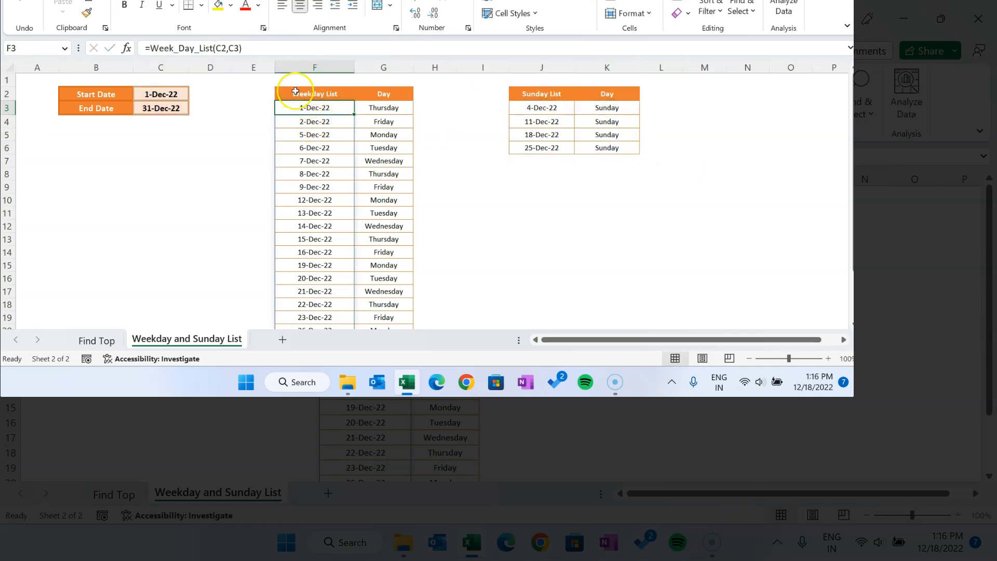
{"action": "double_click", "coordinate": [234, 48]}
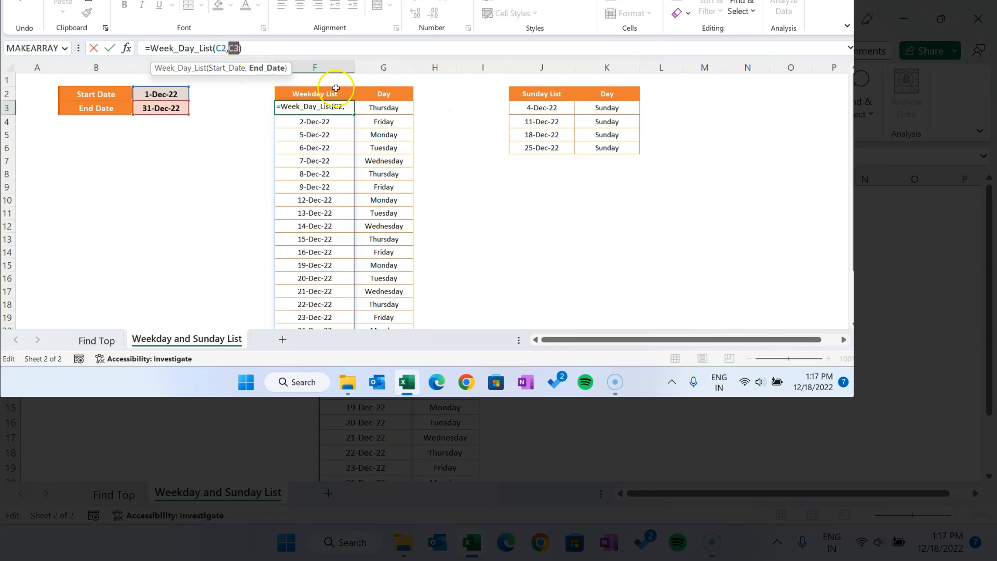
{"action": "key", "text": "Escape"}
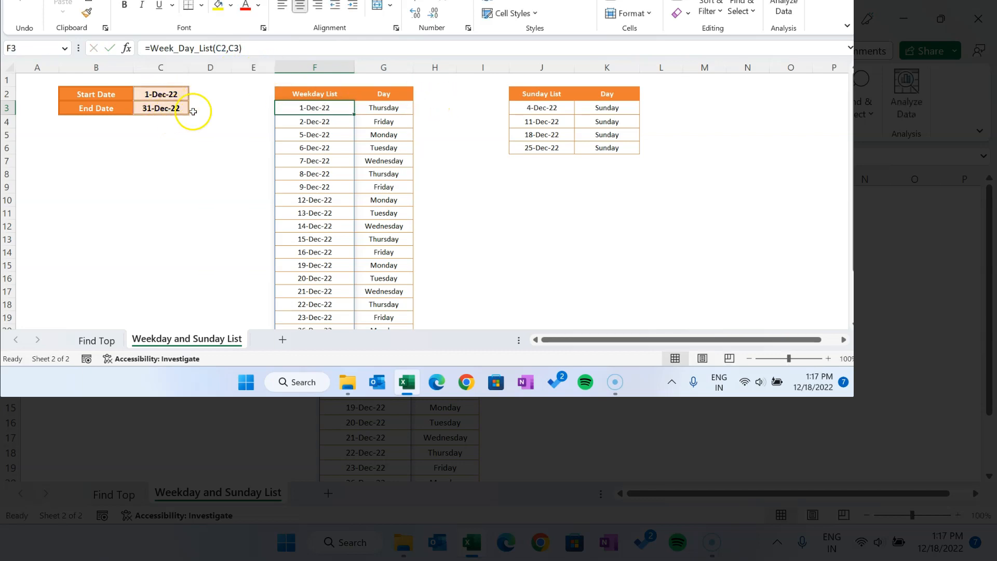
{"action": "left_click", "coordinate": [446, 108]}
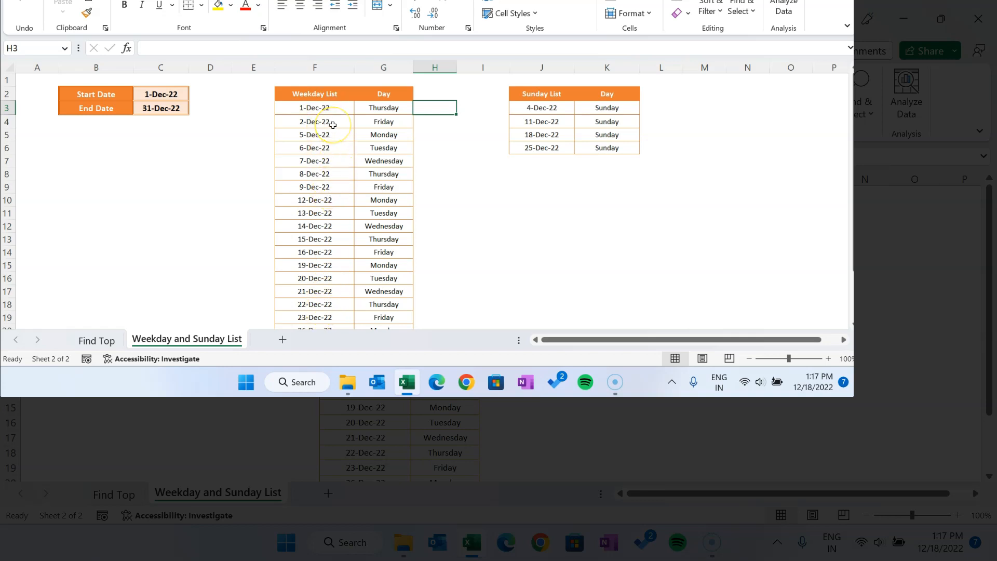
Step: Check the start and end date input cells C2 and C3 that feed both lists
{"action": "left_click", "coordinate": [161, 108]}
{"action": "left_click", "coordinate": [161, 94]}
{"action": "left_click", "coordinate": [161, 109]}
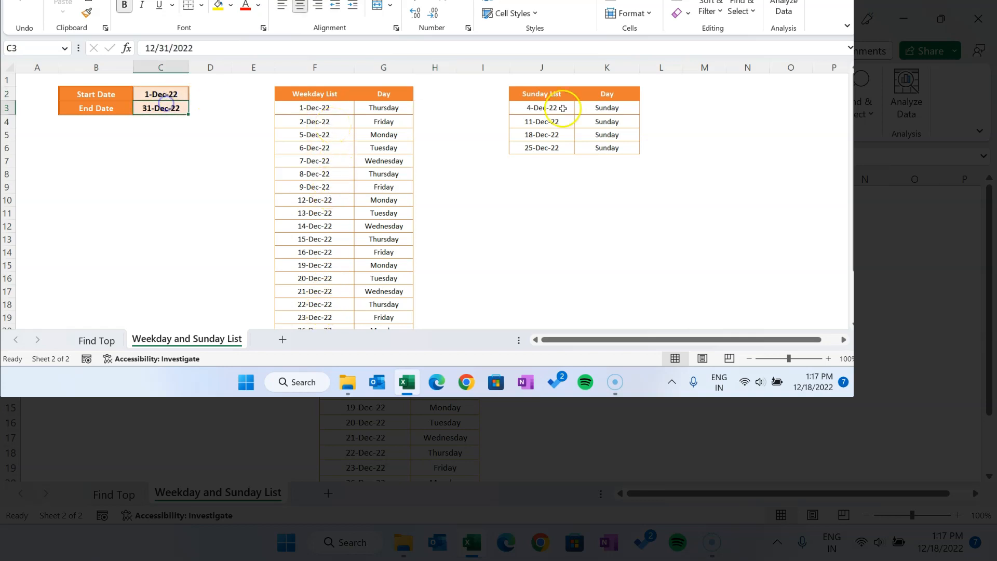
{"action": "left_click", "coordinate": [475, 132]}
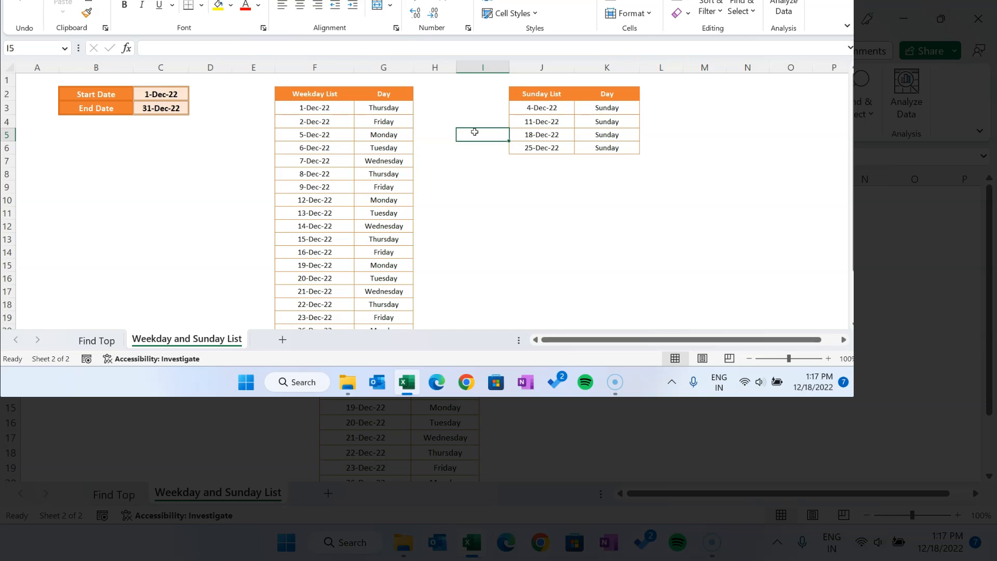
{"action": "left_click", "coordinate": [161, 94]}
Step: Review the function name and End_Date argument of the Sunday_List formula in cell J3 without altering it
{"action": "double_click", "coordinate": [549, 106]}
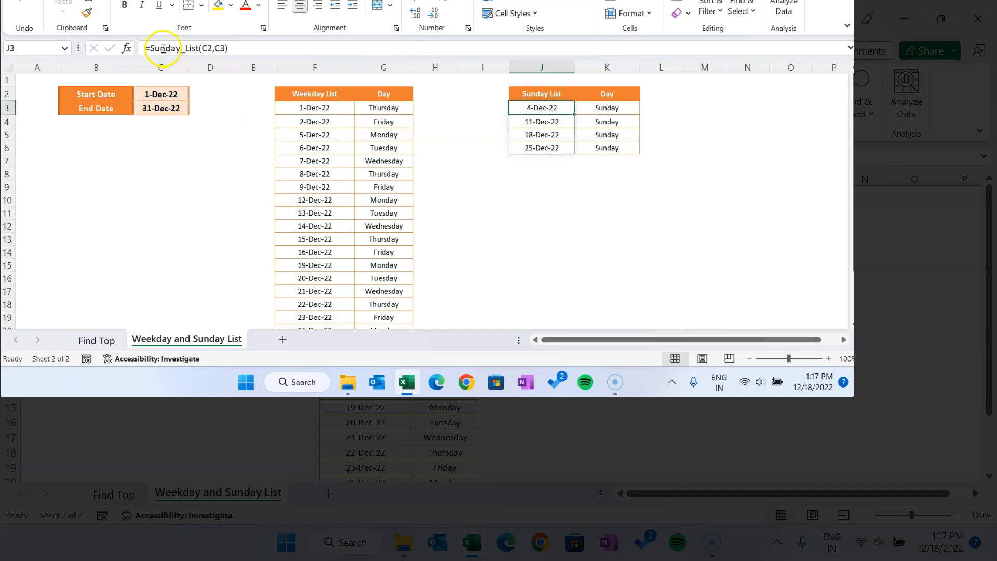
{"action": "left_click_drag", "start_coordinate": [154, 48], "coordinate": [186, 48]}
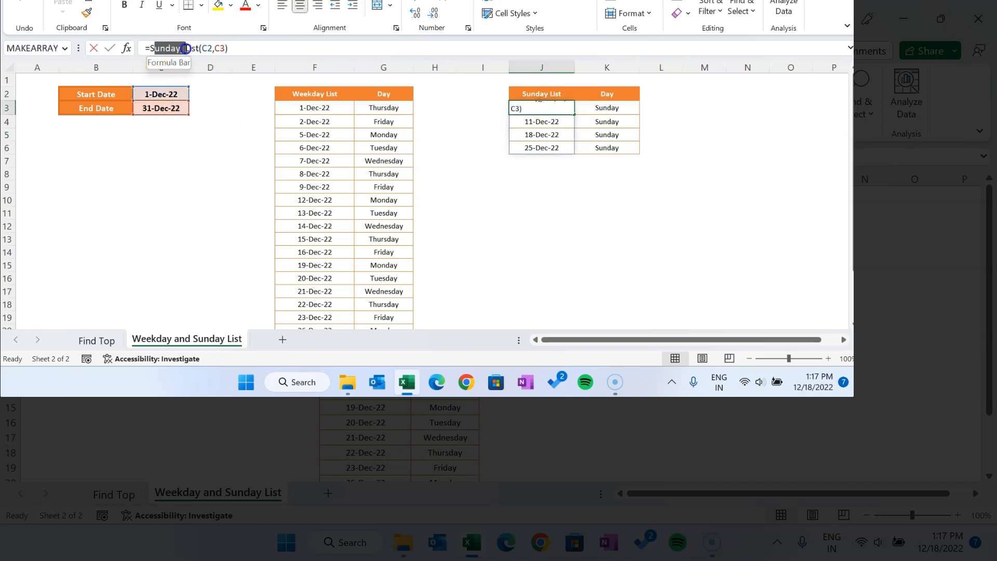
{"action": "left_click", "coordinate": [221, 48]}
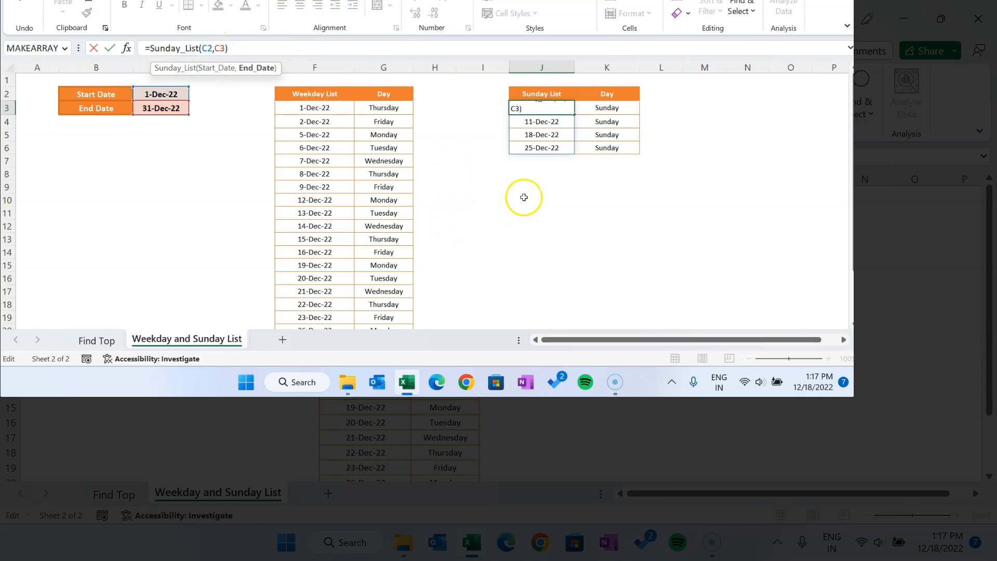
{"action": "key", "text": "Return"}
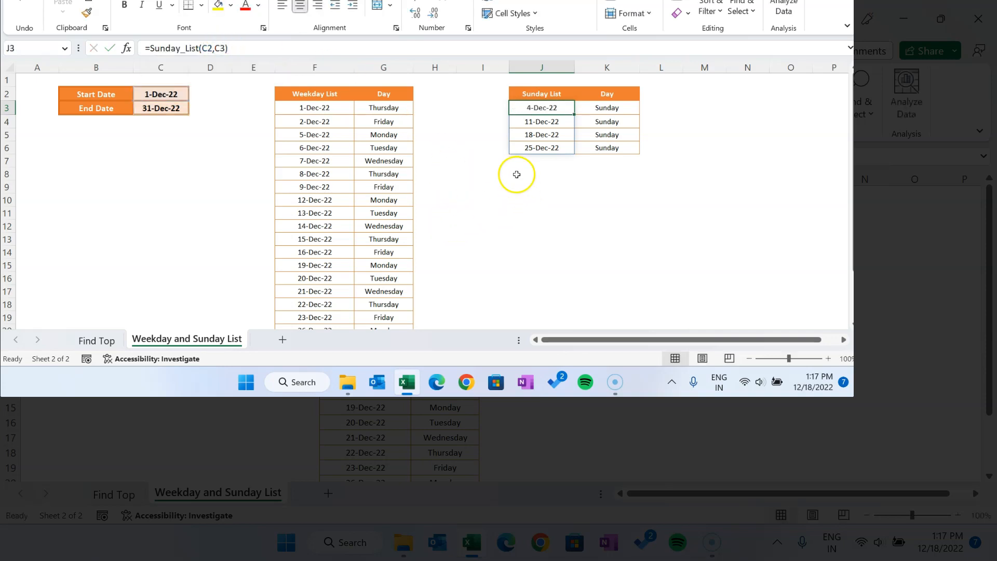
{"action": "left_click", "coordinate": [477, 130]}
{"action": "left_click", "coordinate": [183, 165]}
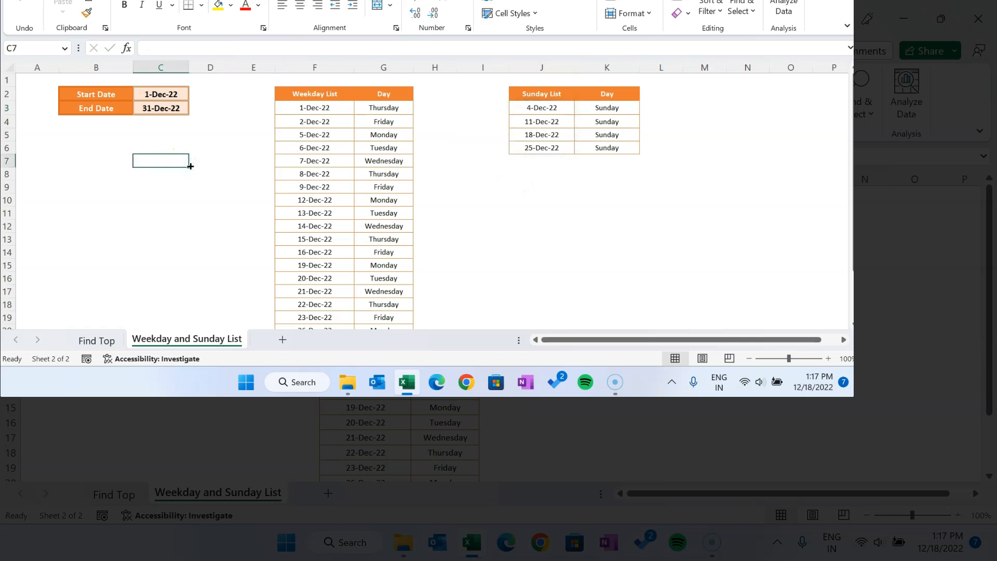
Step: Return to the Find Top sheet and create a new blank workbook
{"action": "left_click", "coordinate": [97, 339]}
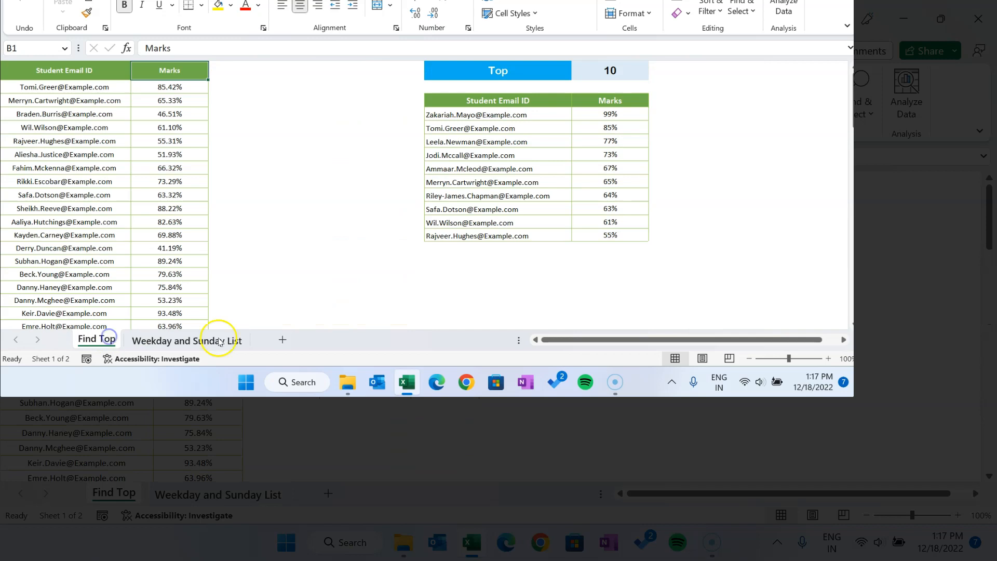
{"action": "left_click", "coordinate": [333, 180]}
{"action": "key", "text": "ctrl+n"}
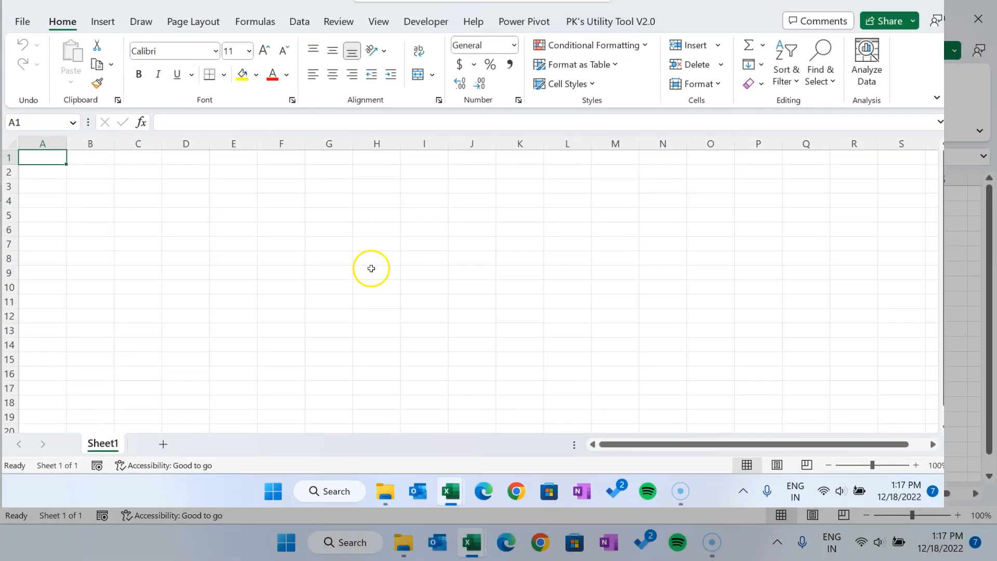
Step: Enter the values 3, 4 and 5 in cells B2, C2 and D2 of the blank sheet
{"action": "key", "text": "Down"}
{"action": "key", "text": "Right"}
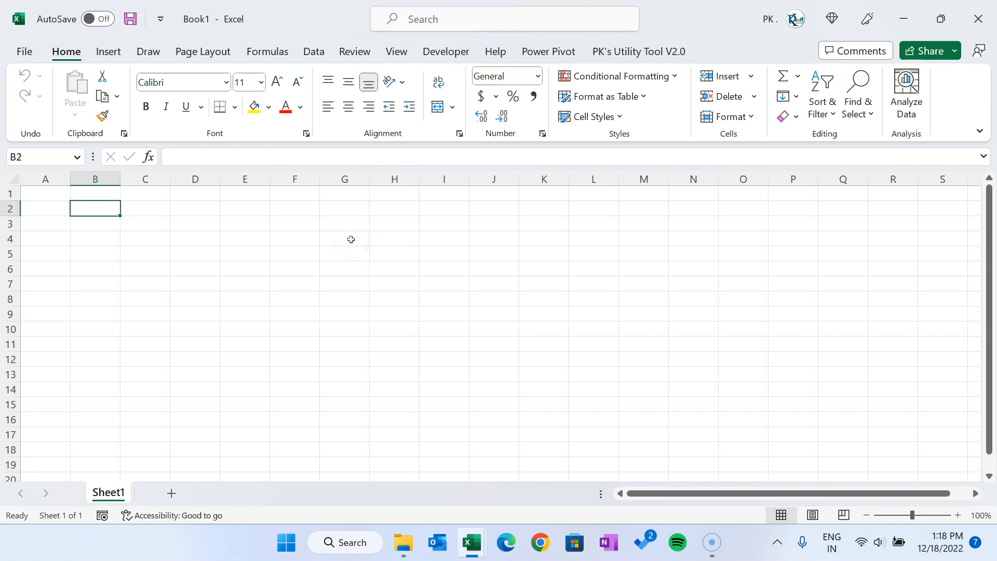
{"action": "type", "text": "3"}
{"action": "key", "text": "Tab"}
{"action": "type", "text": "4"}
{"action": "key", "text": "ctrl+Return"}
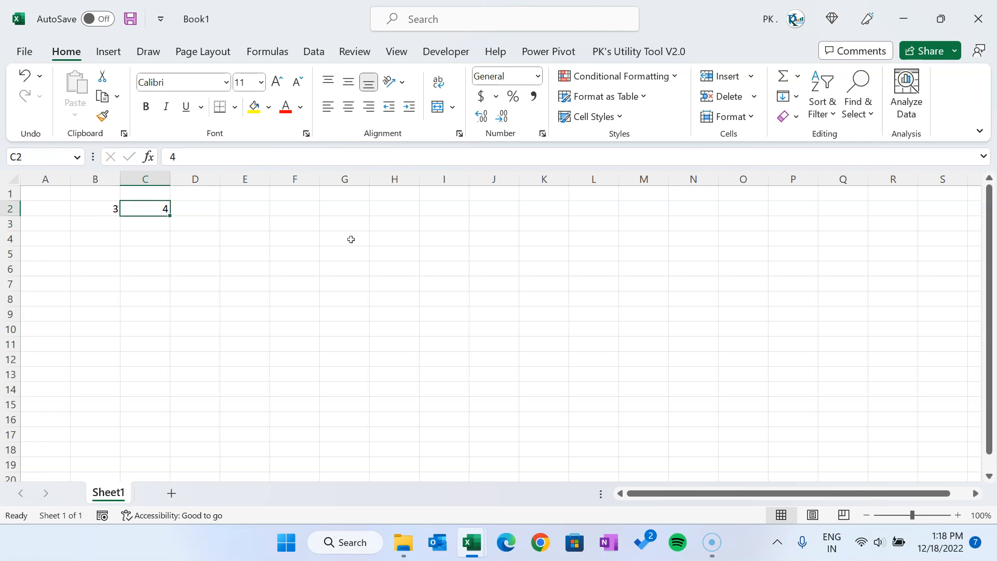
{"action": "key", "text": "Tab"}
{"action": "type", "text": "5"}
{"action": "key", "text": "Tab"}
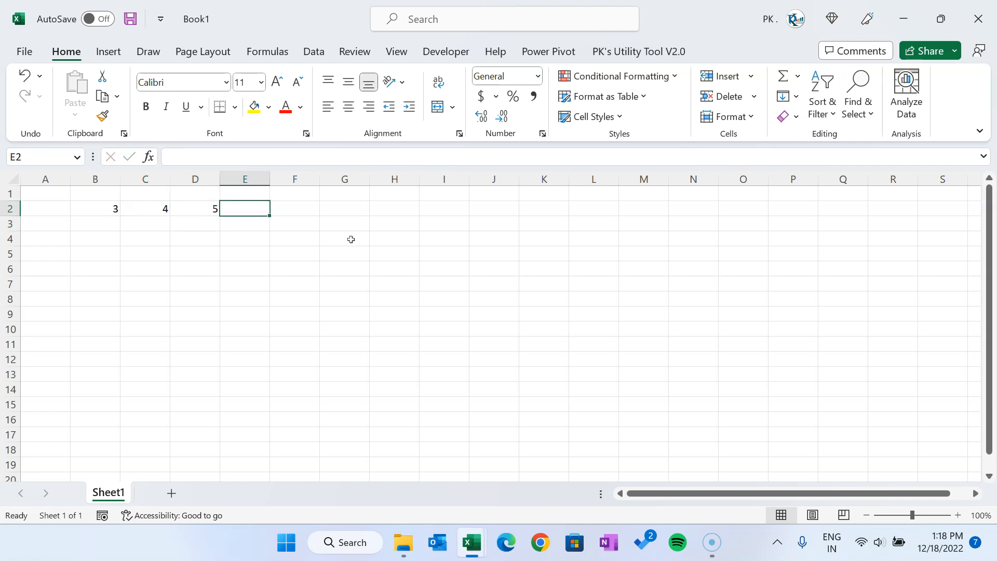
Step: Enter the formula =B2*C2*D2 in cell E2 to multiply the three numbers
{"action": "type", "text": "="}
{"action": "key", "text": "Left"}
{"action": "key", "text": "Left"}
{"action": "key", "text": "Left"}
{"action": "type", "text": "*"}
{"action": "key", "text": "Left"}
{"action": "key", "text": "Left"}
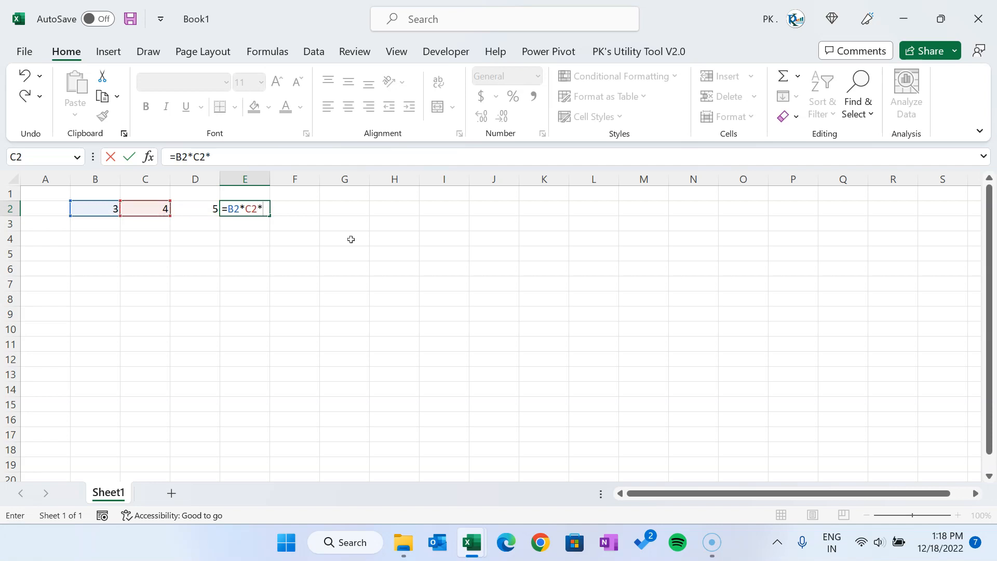
{"action": "type", "text": "*"}
{"action": "key", "text": "Left"}
{"action": "key", "text": "Return"}
{"action": "key", "text": "Up"}
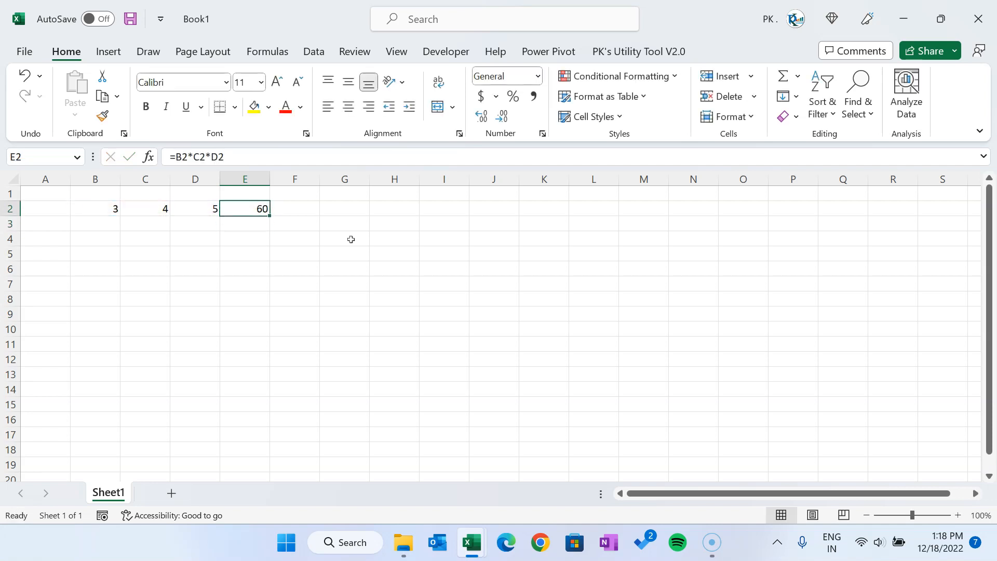
Step: Review the three input numbers and the multiplication formula in E2 without altering it
{"action": "key", "text": "Right"}
{"action": "key", "text": "Left"}
{"action": "key", "text": "Right"}
{"action": "key", "text": "Left"}
{"action": "key", "text": "Left"}
{"action": "key", "text": "Left"}
{"action": "key", "text": "Left"}
{"action": "key", "text": "Down"}
{"action": "key", "text": "Right"}
{"action": "key", "text": "Right"}
{"action": "key", "text": "Right"}
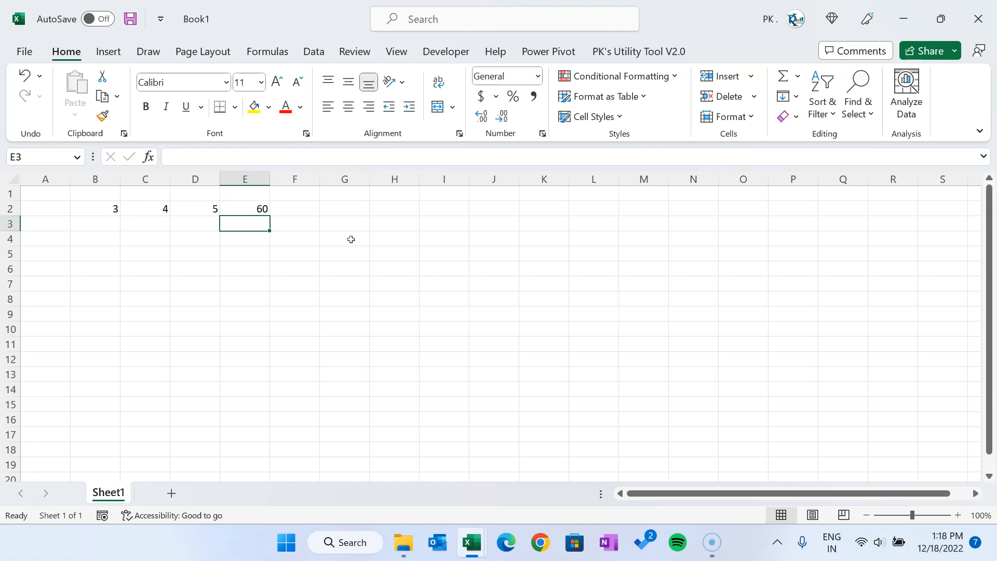
{"action": "key", "text": "Up"}
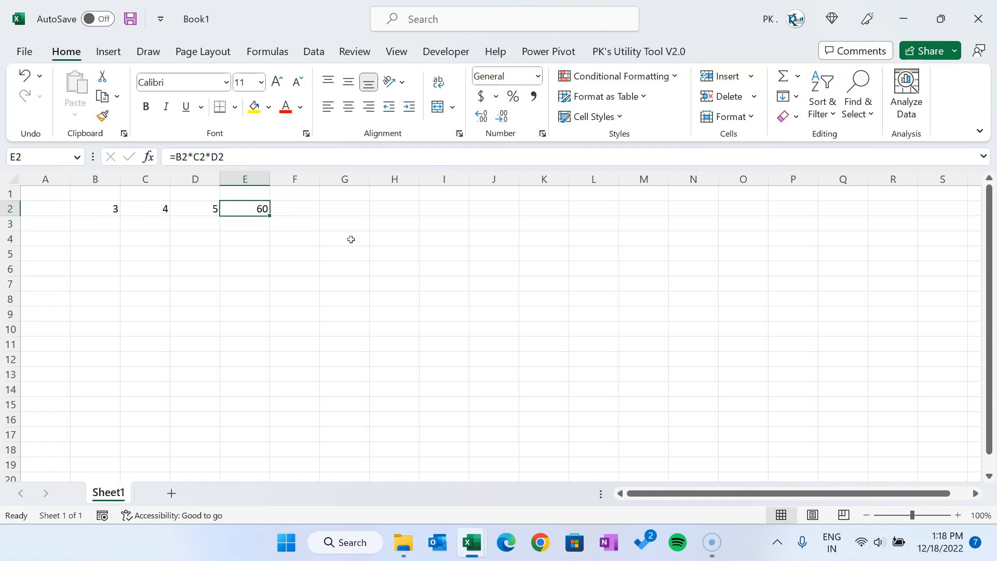
{"action": "left_click_drag", "start_coordinate": [176, 157], "coordinate": [235, 156]}
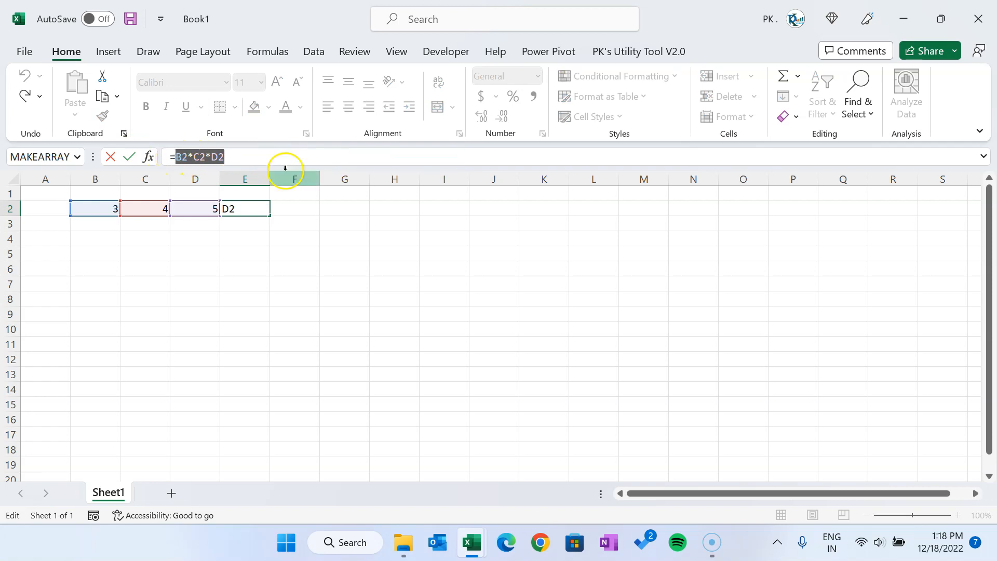
{"action": "key", "text": "Escape"}
Step: Enter the formula =LAMBDA(a,b,c,a*b*c) in cell G3
{"action": "left_click", "coordinate": [330, 225]}
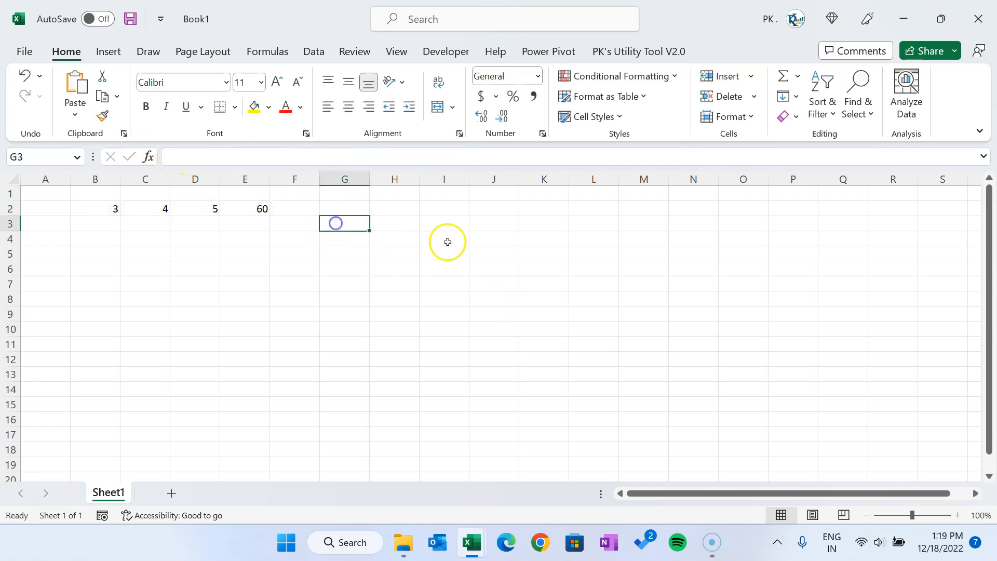
{"action": "type", "text": "=LAM"}
{"action": "key", "text": "Tab"}
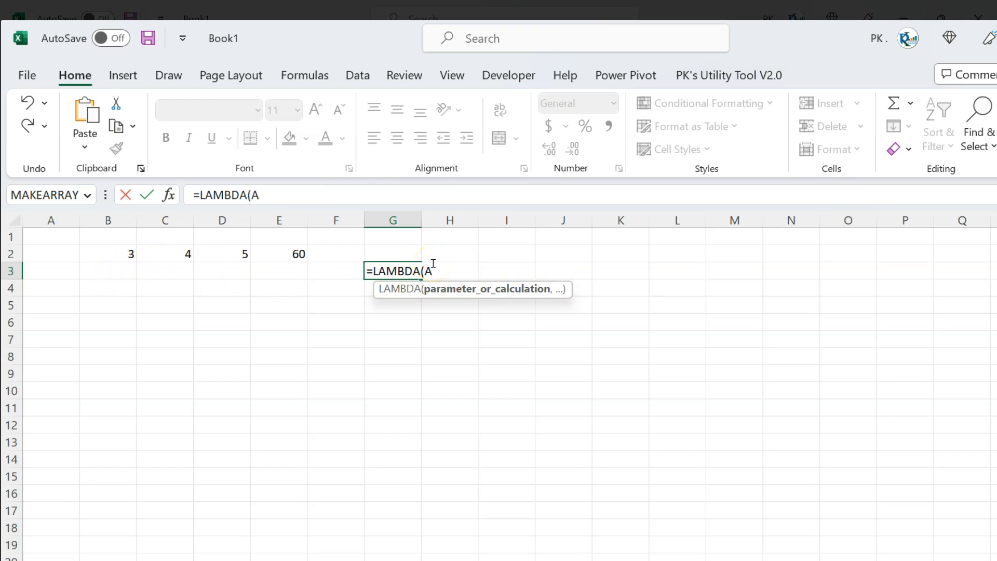
{"action": "type", "text": ","}
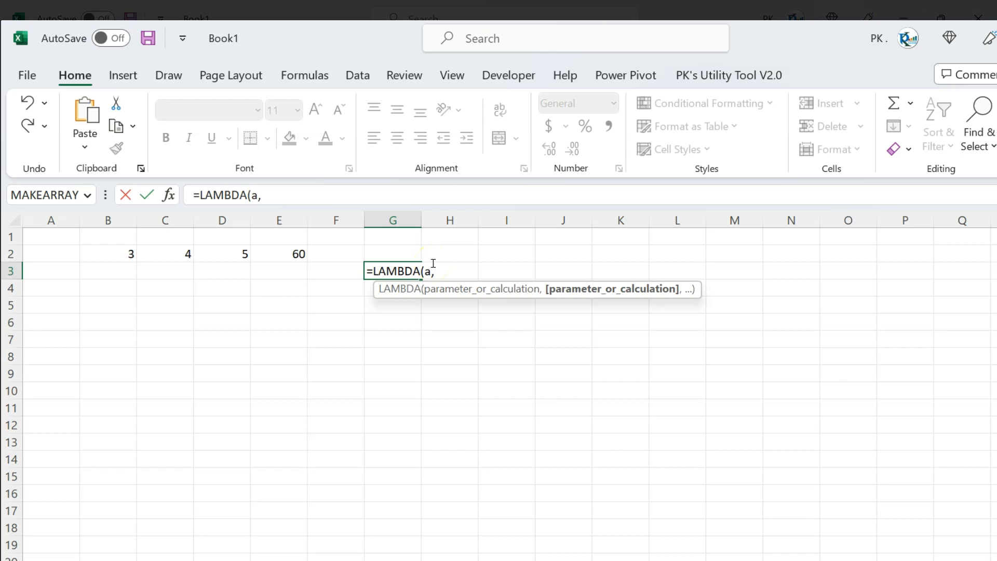
{"action": "type", "text": "b,c,"}
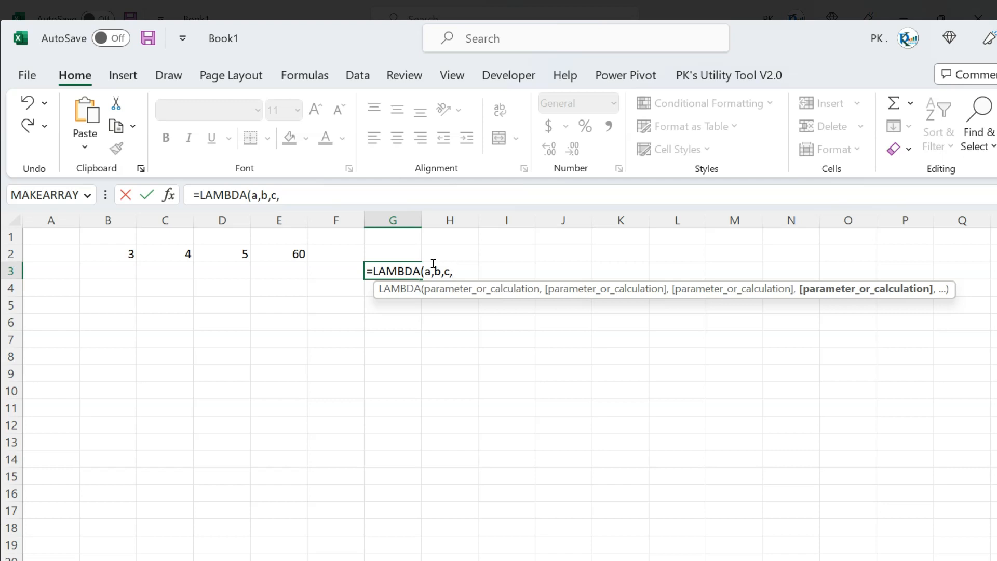
{"action": "type", "text": "a"}
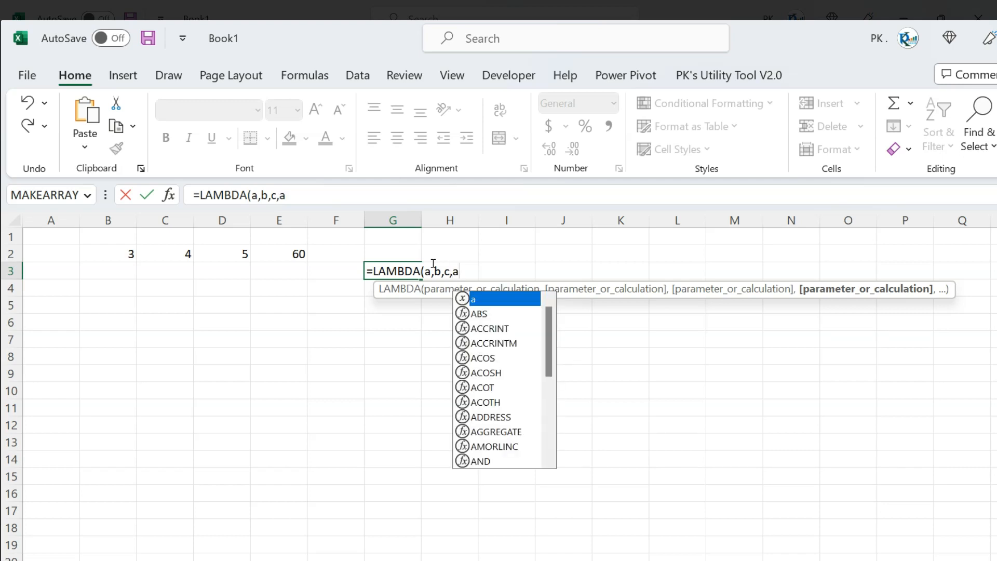
{"action": "type", "text": "*b*"}
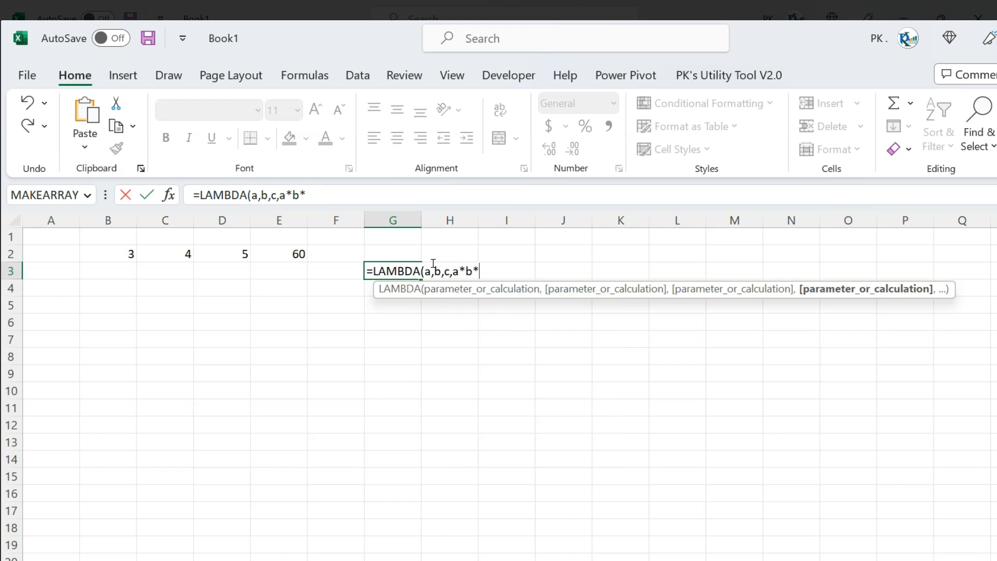
{"action": "type", "text": "c"}
{"action": "type", "text": ")"}
{"action": "left_click", "coordinate": [441, 270]}
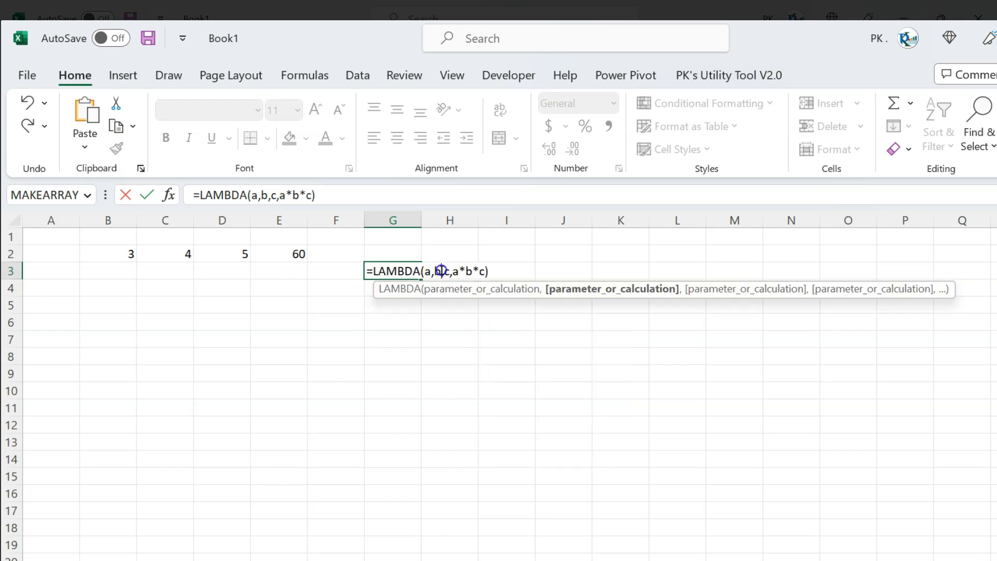
{"action": "left_click", "coordinate": [465, 270]}
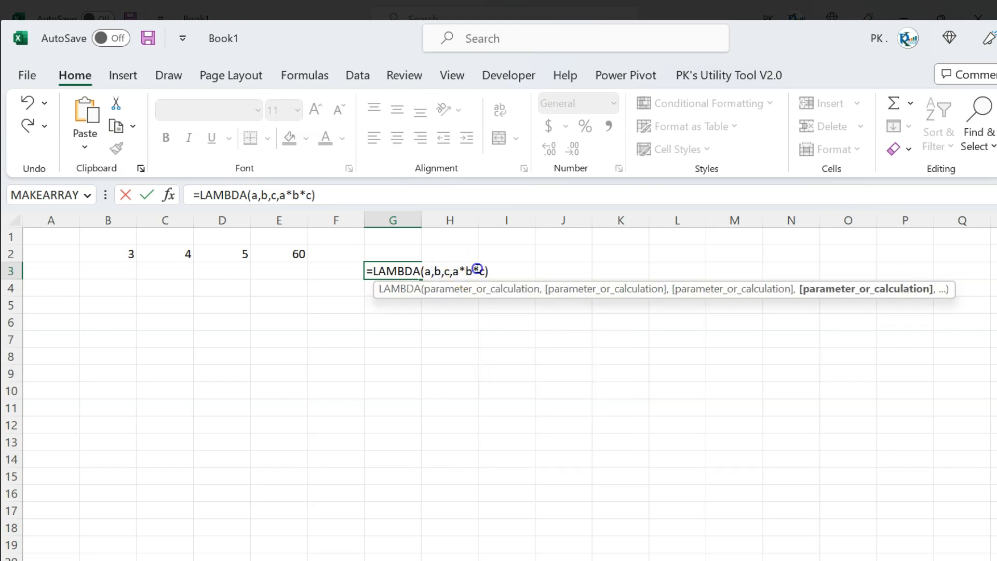
{"action": "key", "text": "Return"}
{"action": "key", "text": "Up"}
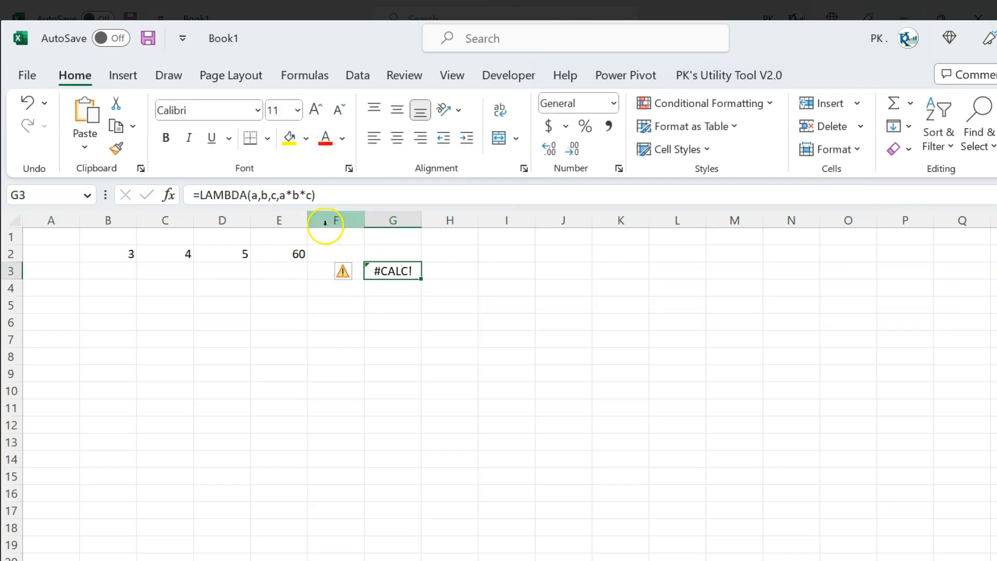
Step: Copy the LAMBDA formula from G3 and set up a new workbook-scope name Multiply_3_Numbers that refers to =LAMBDA(a,b,c,a*b*c)
{"action": "left_click_drag", "start_coordinate": [318, 195], "coordinate": [179, 188]}
{"action": "key", "text": "ctrl+c"}
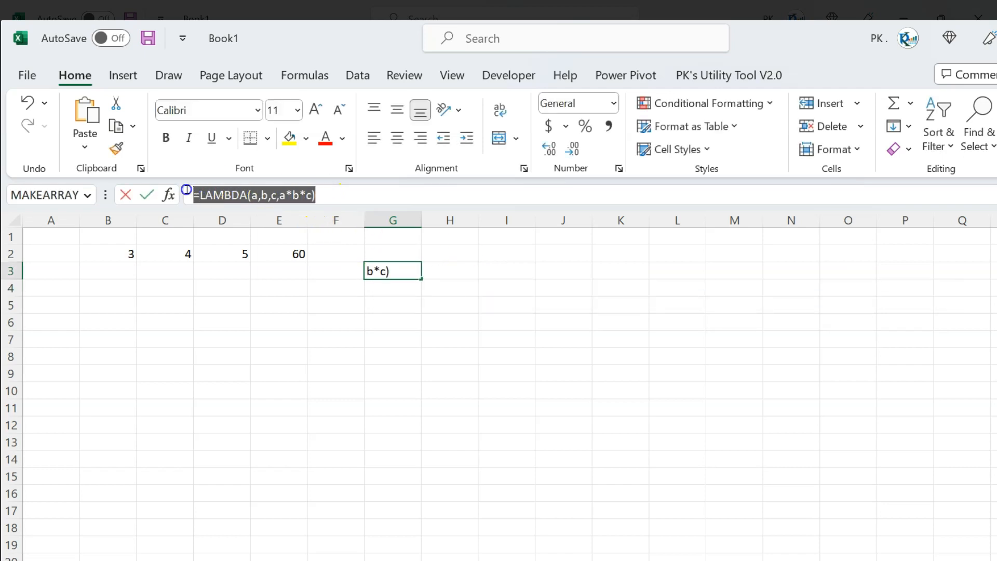
{"action": "left_click", "coordinate": [498, 287]}
{"action": "left_click", "coordinate": [310, 75]}
{"action": "left_click", "coordinate": [448, 127]}
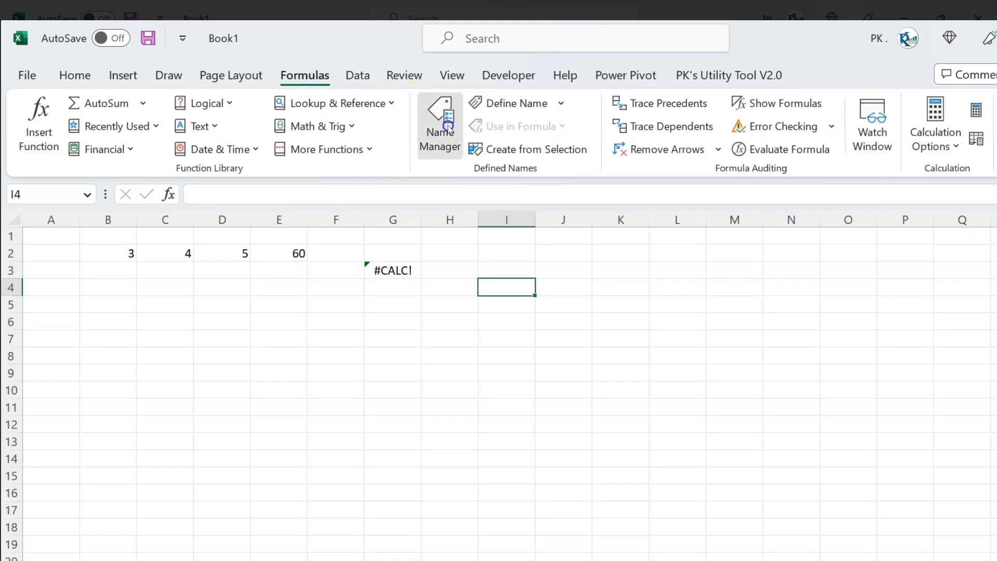
{"action": "left_click", "coordinate": [421, 186]}
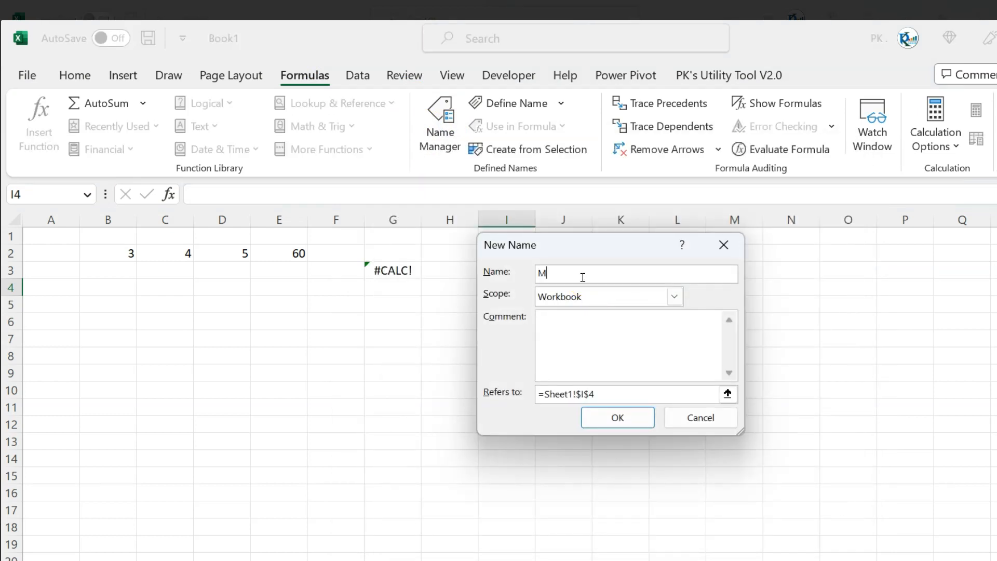
{"action": "type", "text": "Multiply_3_Numbers"}
{"action": "left_click_drag", "start_coordinate": [626, 391], "coordinate": [504, 392]}
{"action": "key", "text": "ctrl+v"}
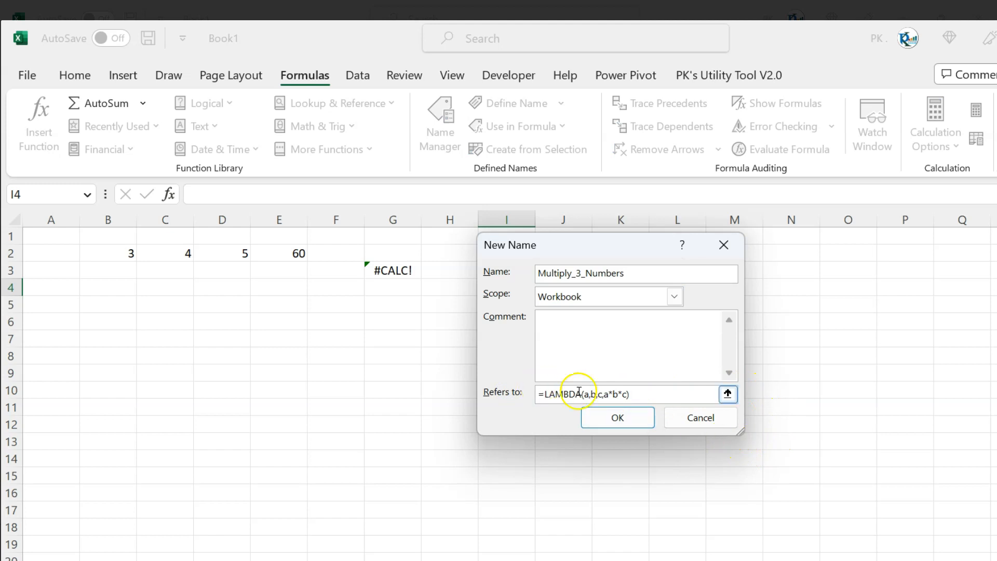
Step: Add the comment "a=First Number, b = Second Number, C=Third Number" to the Multiply_3_Numbers name, save it and close the name list
{"action": "left_click", "coordinate": [583, 325]}
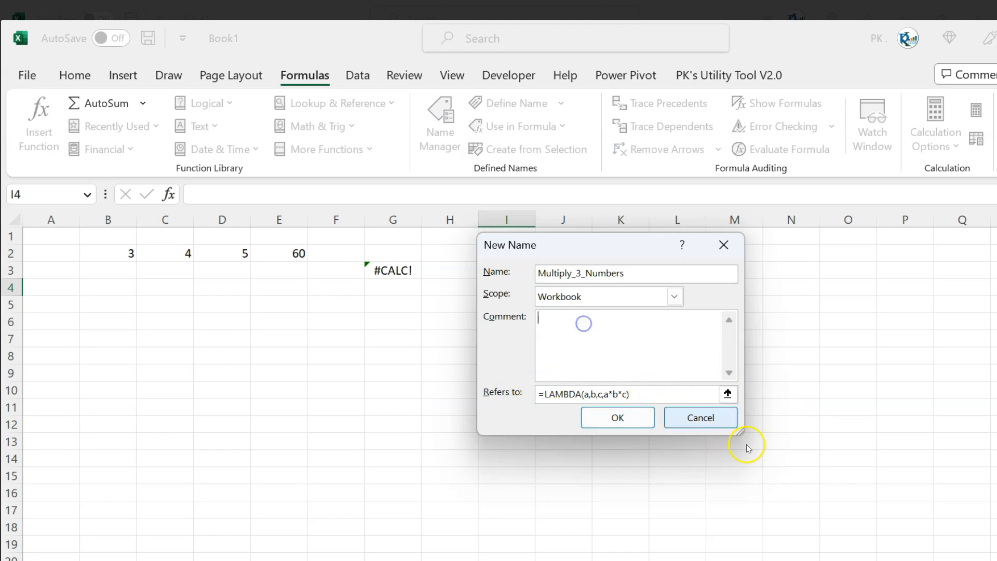
{"action": "left_click_drag", "start_coordinate": [743, 432], "coordinate": [815, 433]}
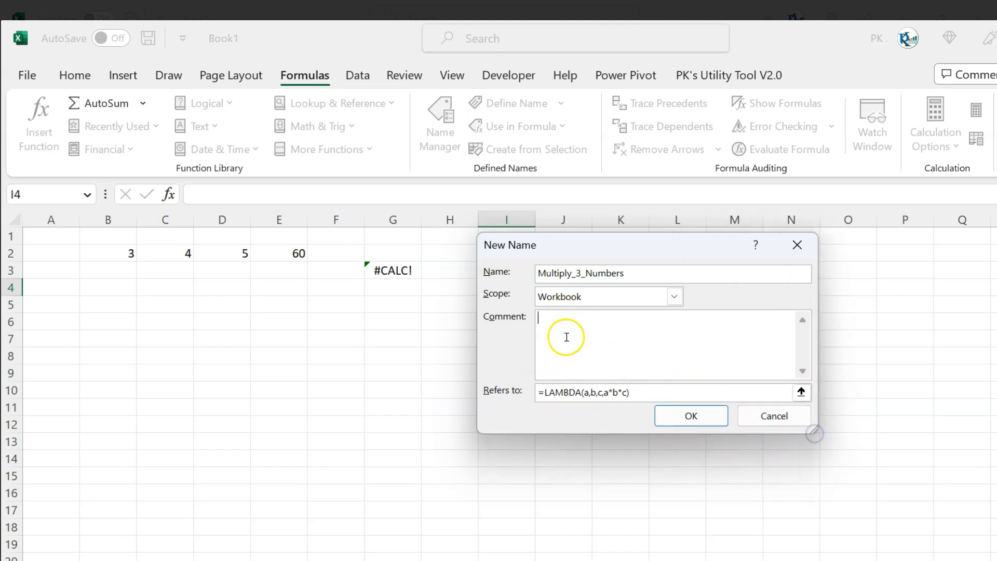
{"action": "left_click", "coordinate": [553, 327]}
{"action": "type", "text": "a"}
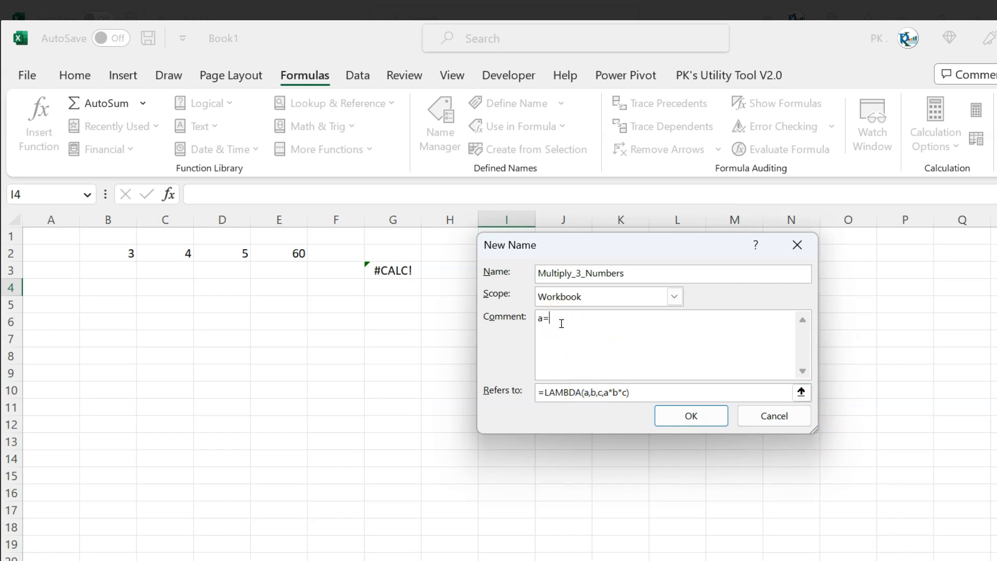
{"action": "type", "text": "=First"}
{"action": "type", "text": "Number, b = Second Number, C="}
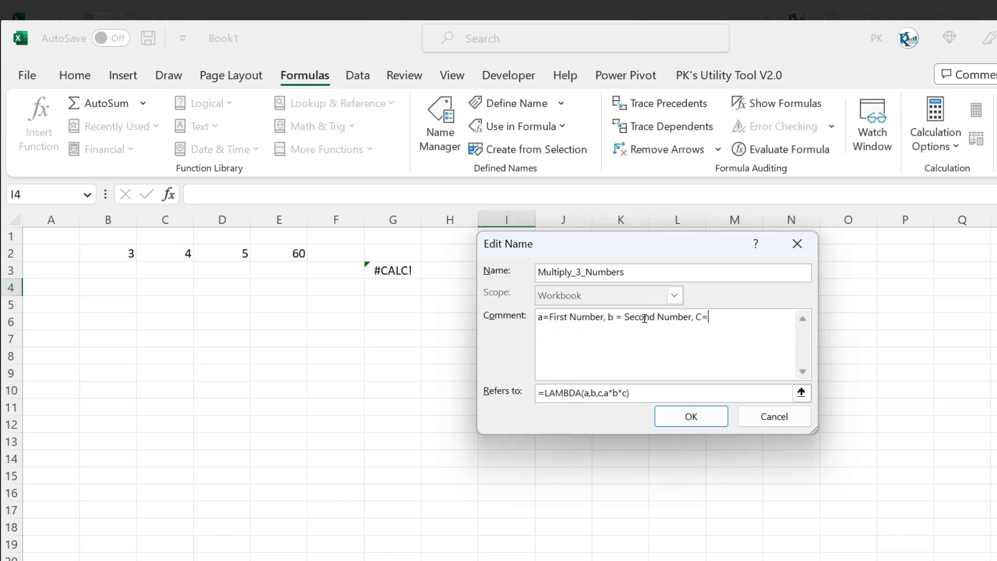
{"action": "type", "text": "rd Number"}
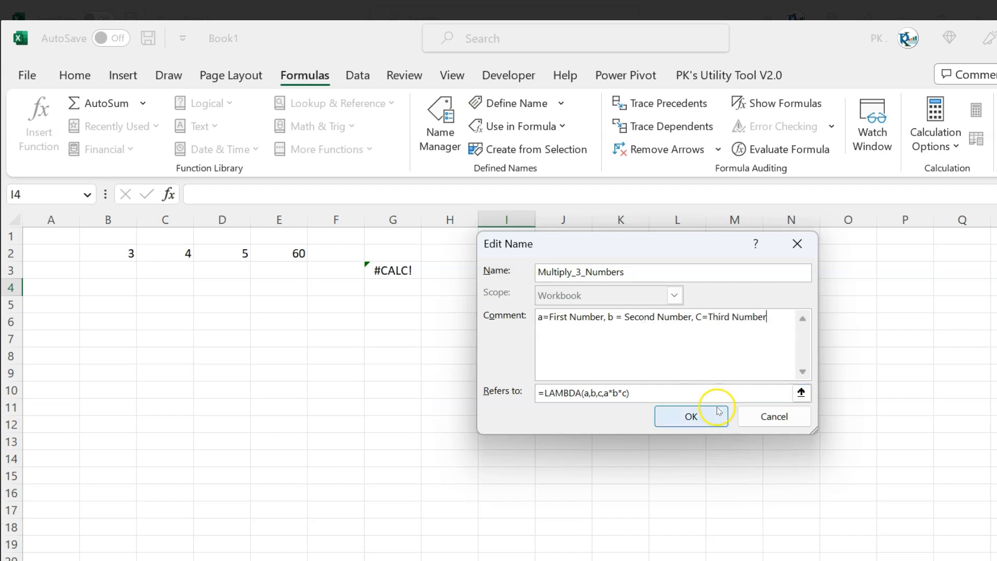
{"action": "left_click", "coordinate": [691, 416]}
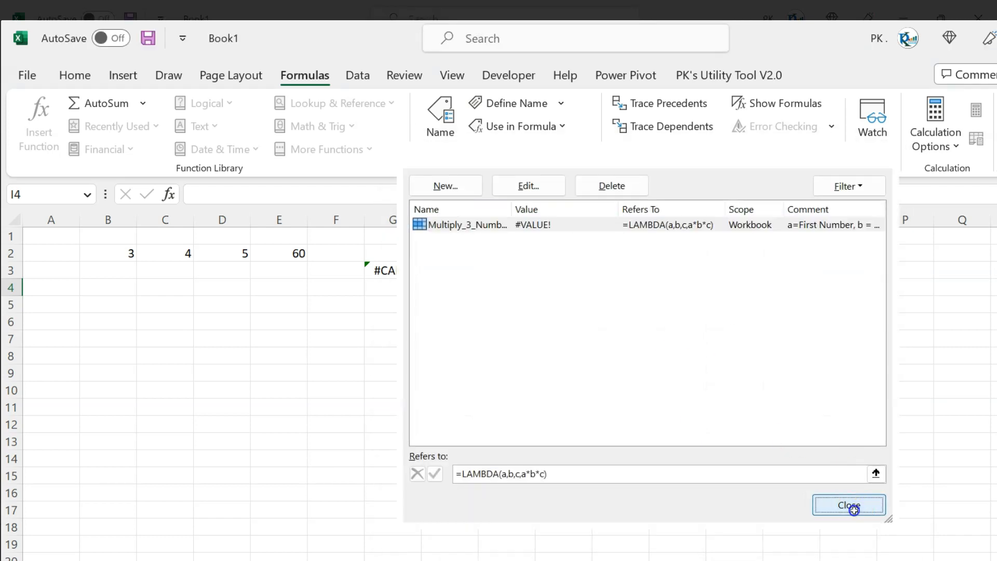
{"action": "left_click", "coordinate": [852, 508]}
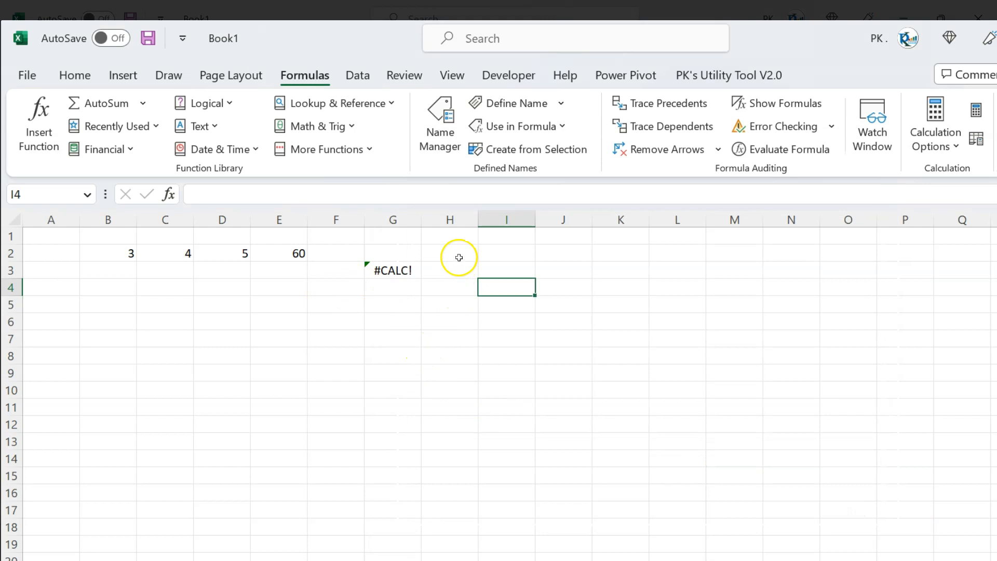
Step: Delete the trial LAMBDA formula from cell G3
{"action": "left_click", "coordinate": [425, 354]}
{"action": "left_click", "coordinate": [393, 270]}
{"action": "key", "text": "Delete"}
Step: Start a formula in cell G2 with the custom function Multiply_3_Numbers
{"action": "key", "text": "Up"}
{"action": "type", "text": "="}
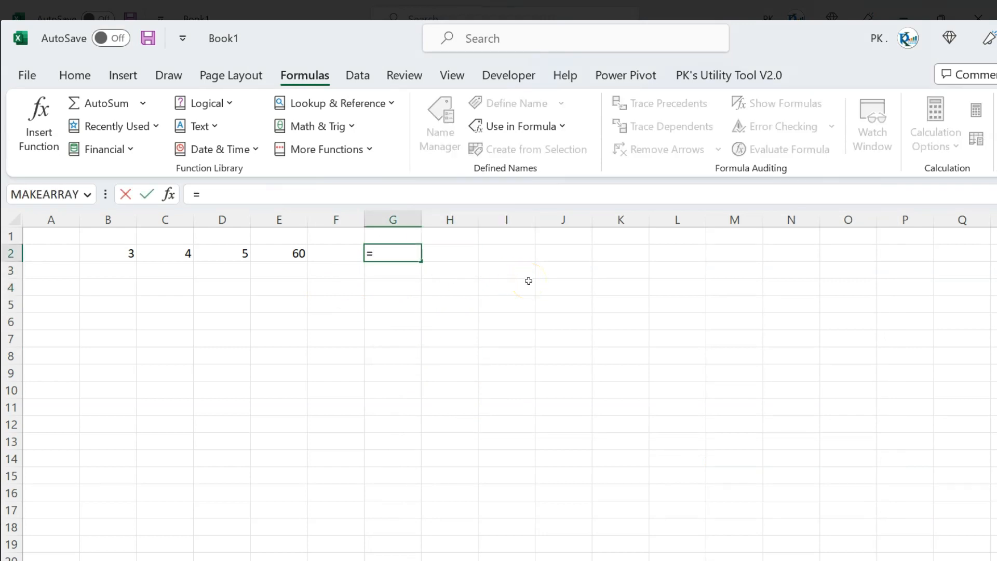
{"action": "type", "text": "mu"}
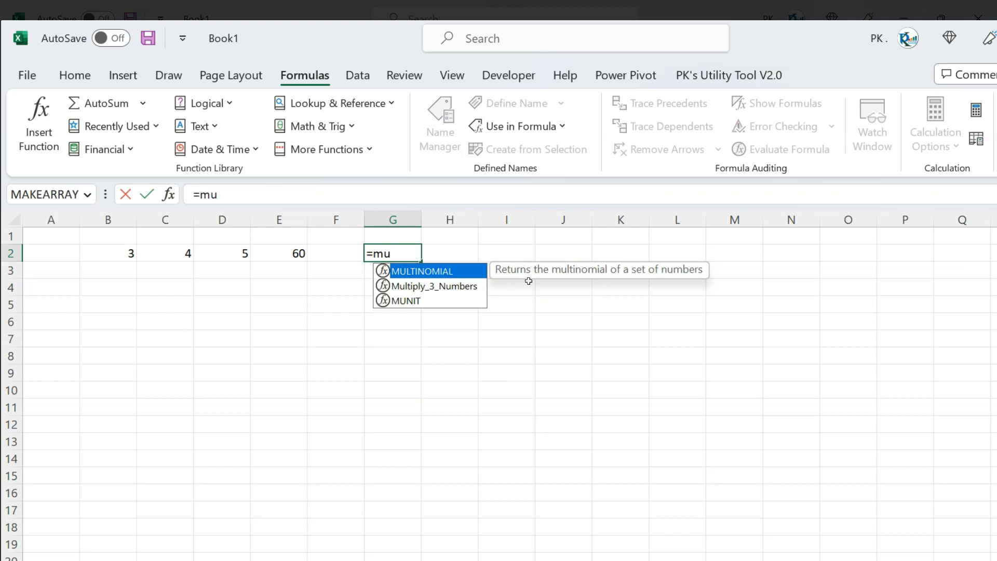
{"action": "key", "text": "Down"}
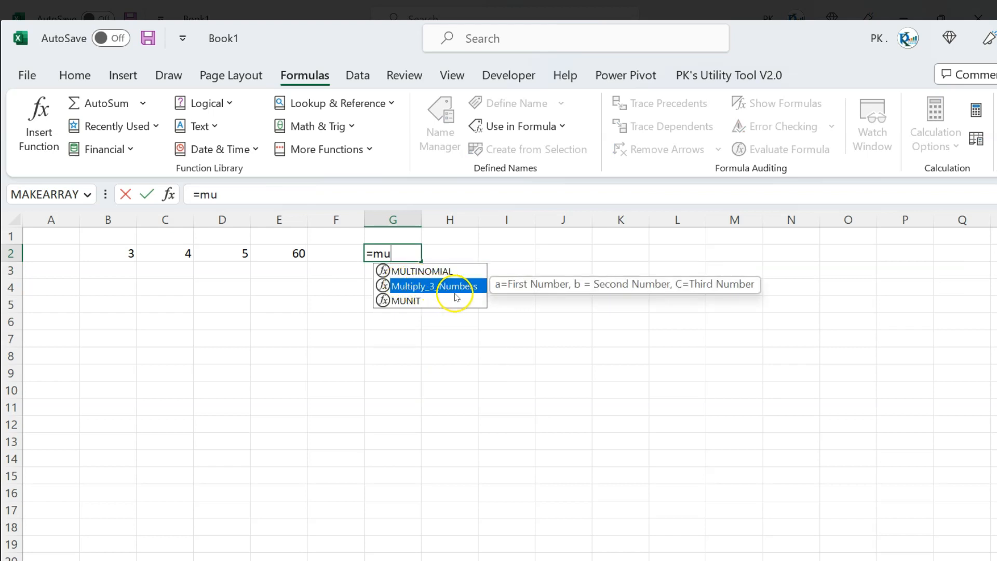
{"action": "key", "text": "Tab"}
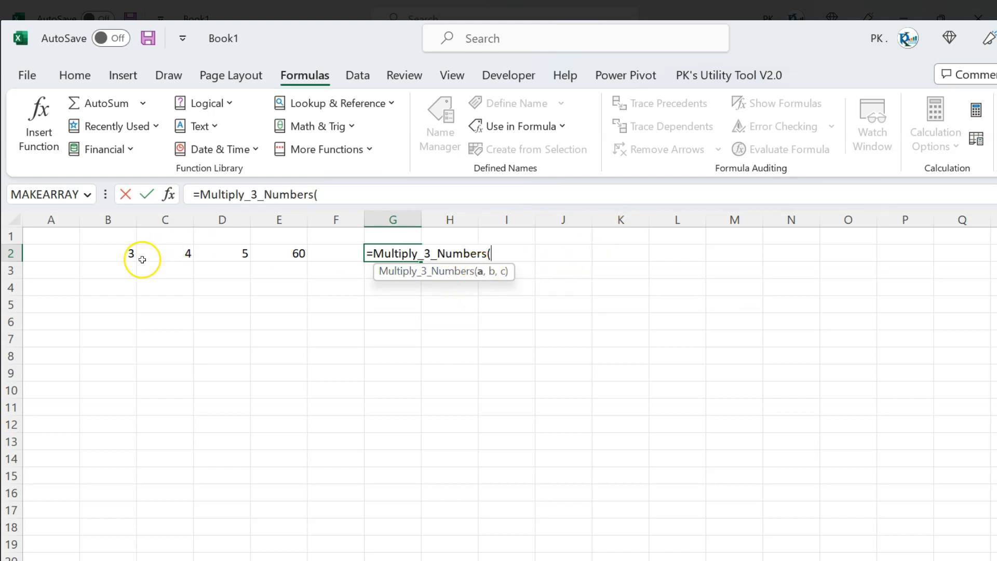
Step: Supply B2, C2 and D2 as the a, b and c arguments and complete the formula in G2
{"action": "left_click", "coordinate": [127, 253]}
{"action": "type", "text": ","}
{"action": "key", "text": "Left"}
{"action": "key", "text": "Left"}
{"action": "key", "text": "Left"}
{"action": "key", "text": "Left"}
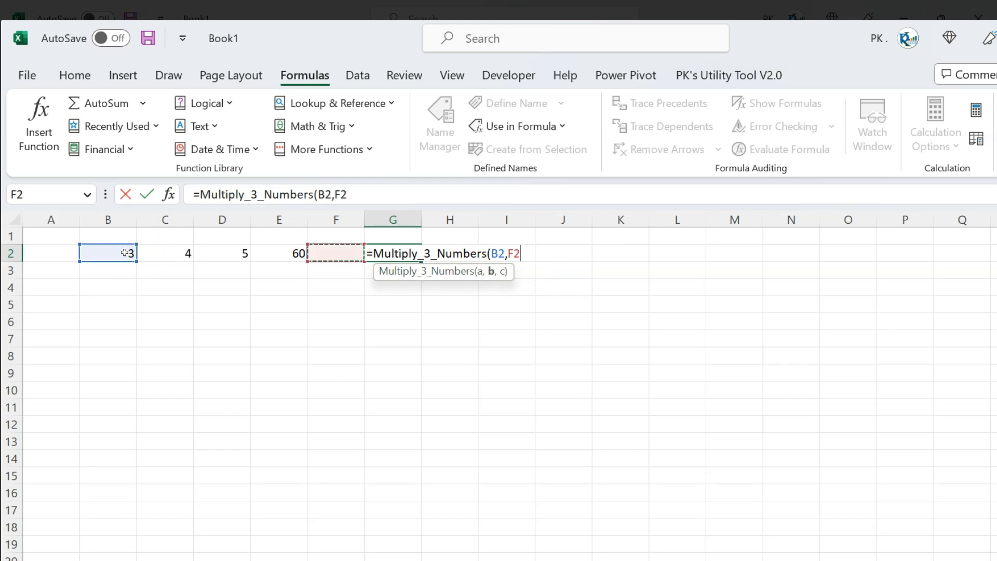
{"action": "type", "text": ","}
{"action": "key", "text": "Left"}
{"action": "key", "text": "Left"}
{"action": "key", "text": "Left"}
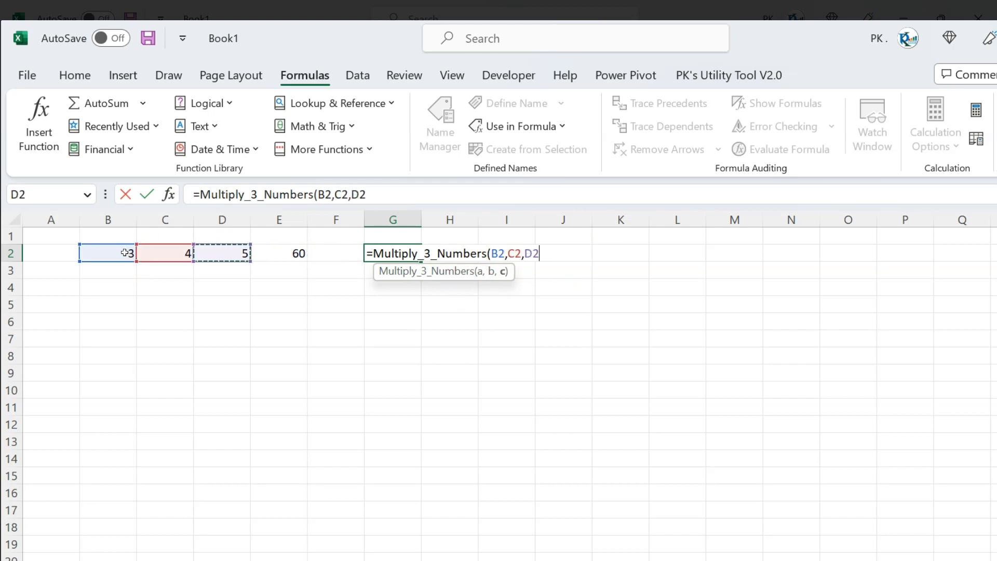
{"action": "key", "text": "Return"}
{"action": "key", "text": "Up"}
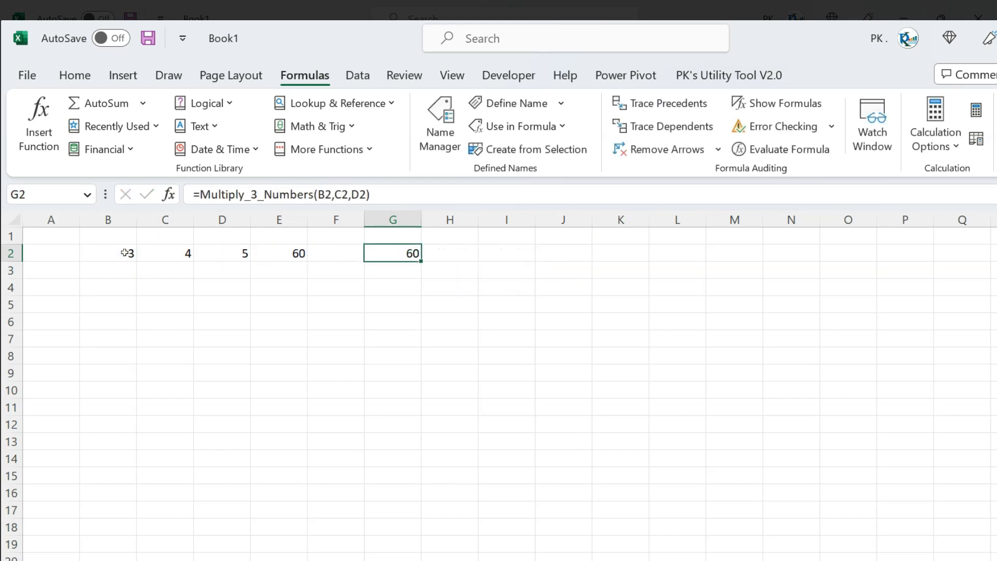
Step: Compare the direct multiplication formula in E2 with the custom function formula in G2
{"action": "key", "text": "Down"}
{"action": "key", "text": "Up"}
{"action": "key", "text": "Left"}
{"action": "key", "text": "Left"}
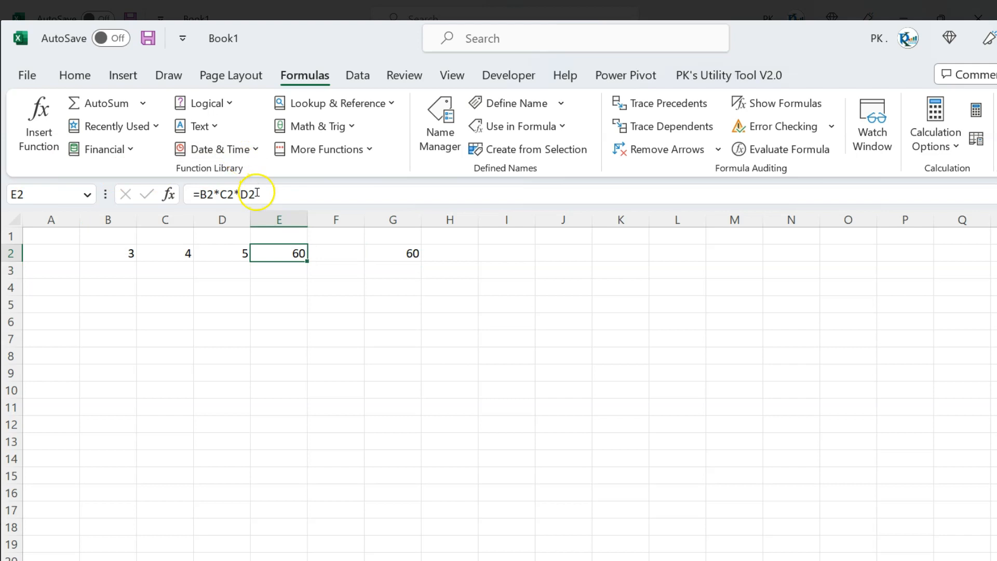
{"action": "left_click_drag", "start_coordinate": [256, 194], "coordinate": [197, 194]}
{"action": "key", "text": "Escape"}
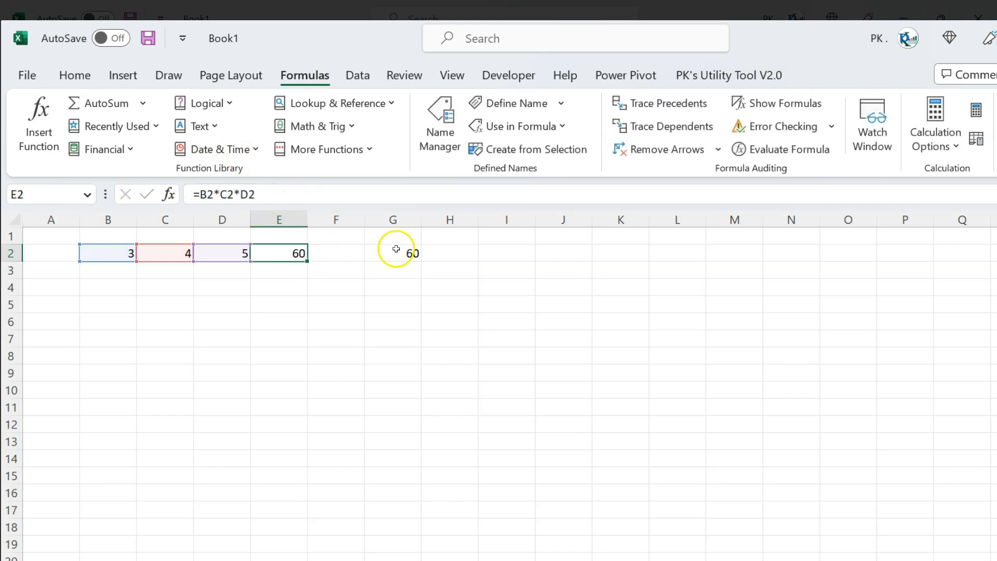
{"action": "left_click", "coordinate": [402, 251]}
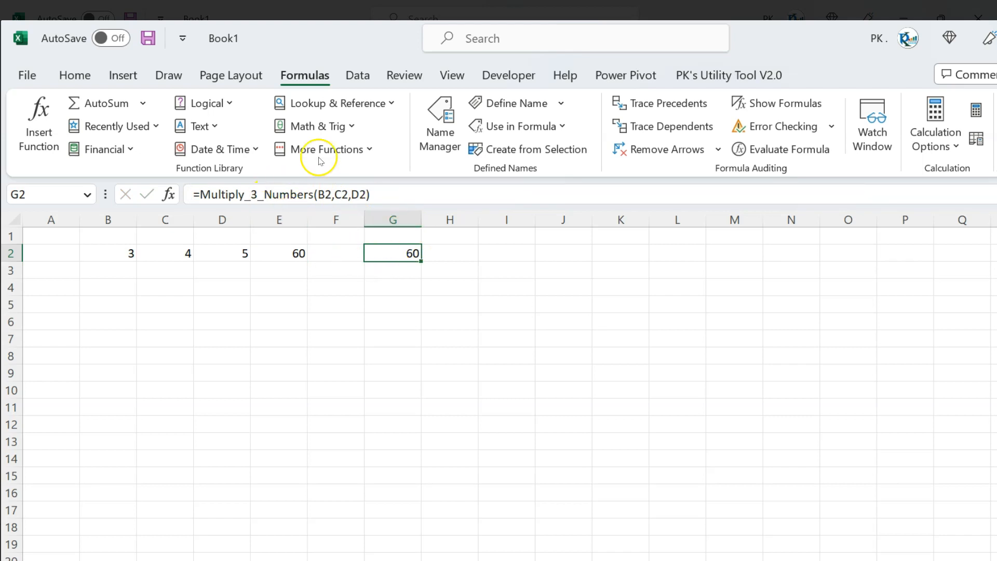
Step: Clear the sample numbers and multiplication formulas from row 2, from B2 through G2
{"action": "left_click", "coordinate": [296, 252]}
{"action": "left_click", "coordinate": [400, 254]}
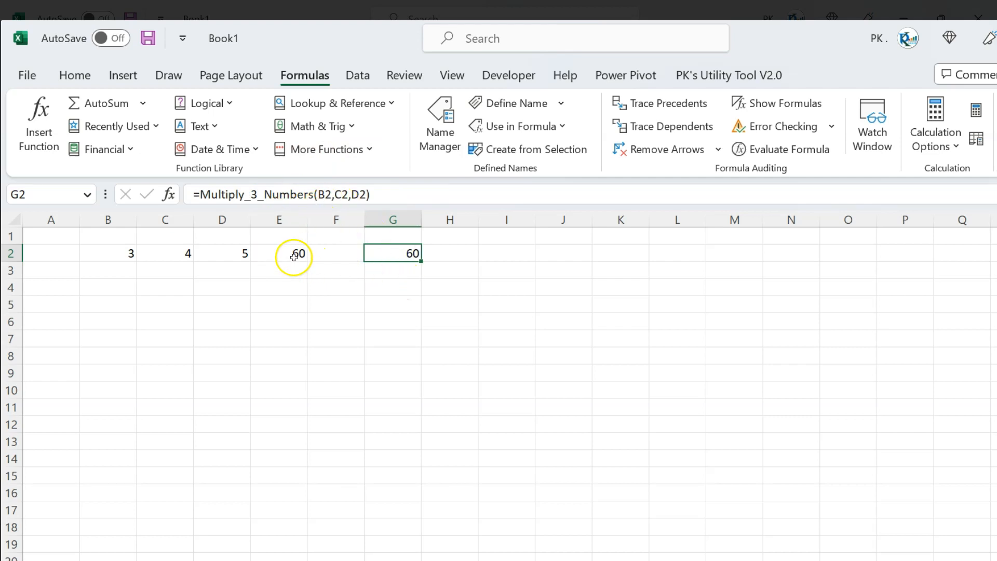
{"action": "left_click_drag", "start_coordinate": [128, 255], "coordinate": [481, 270]}
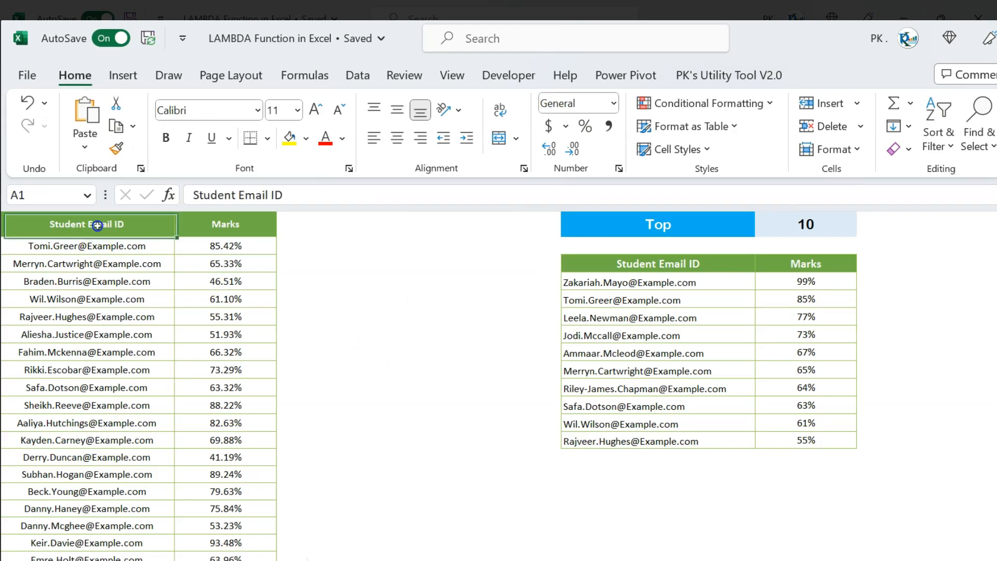
Step: Copy the Student Email ID and Marks table from the LAMBDA Function in Excel workbook into Book1 at A1
{"action": "key", "text": "ctrl+shift+Right"}
{"action": "key", "text": "ctrl+shift+Down"}
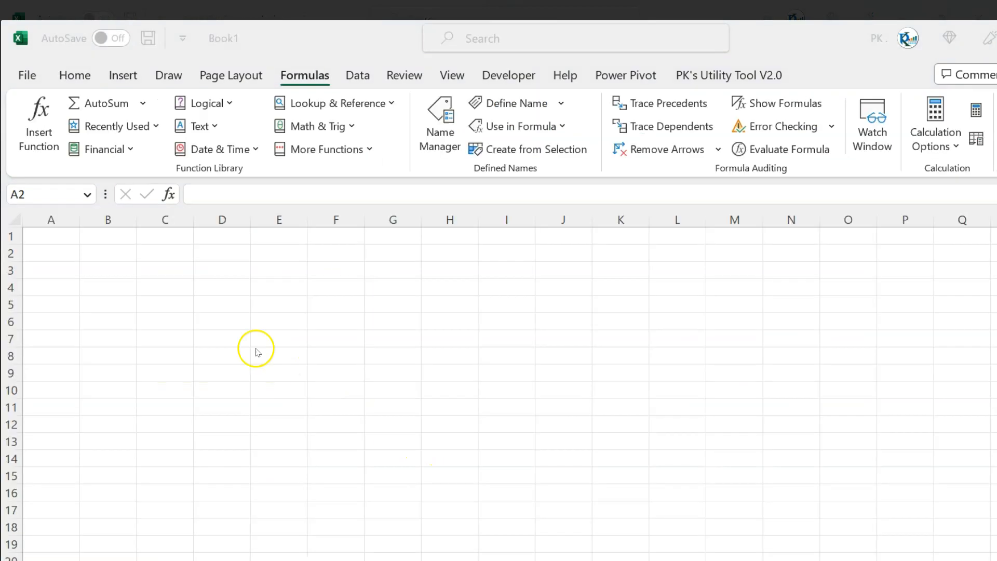
{"action": "left_click", "coordinate": [67, 236]}
{"action": "key", "text": "ctrl+v"}
Step: Widen columns A and B and fit column A to the full student email addresses
{"action": "left_click_drag", "start_coordinate": [80, 219], "coordinate": [266, 220]}
{"action": "left_click", "coordinate": [171, 256]}
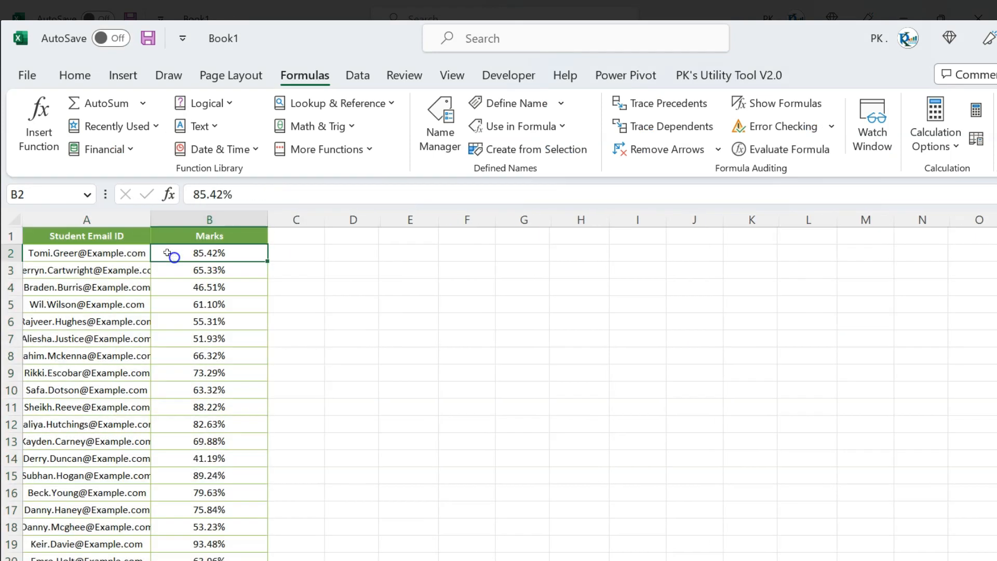
{"action": "double_click", "coordinate": [151, 220]}
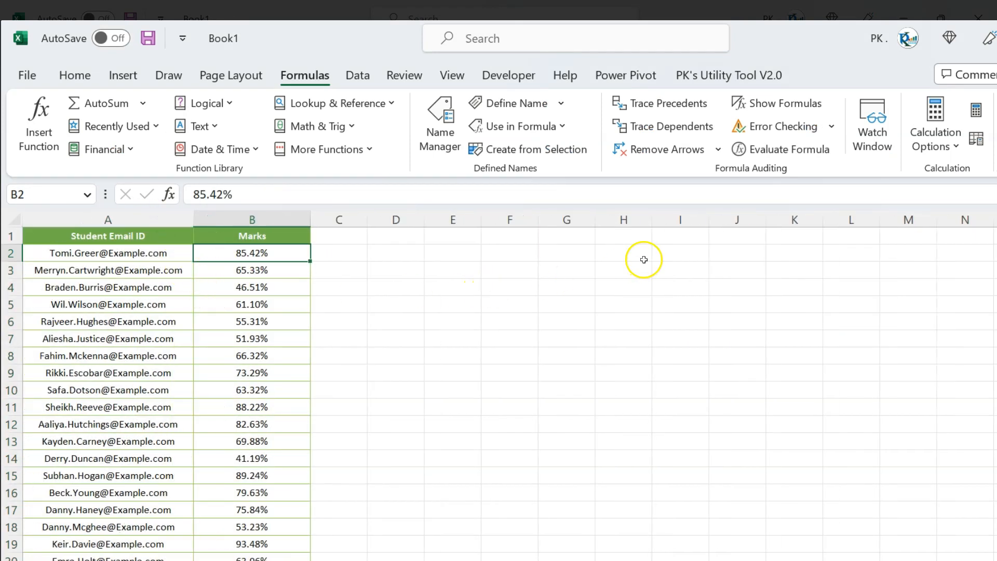
Step: Copy the header cells A1:B1 to G1:H1 and widen columns G and H
{"action": "left_click", "coordinate": [566, 250]}
{"action": "left_click_drag", "start_coordinate": [111, 236], "coordinate": [251, 236]}
{"action": "key", "text": "ctrl+c"}
{"action": "left_click", "coordinate": [575, 235]}
{"action": "key", "text": "ctrl+v"}
{"action": "key", "text": "Escape"}
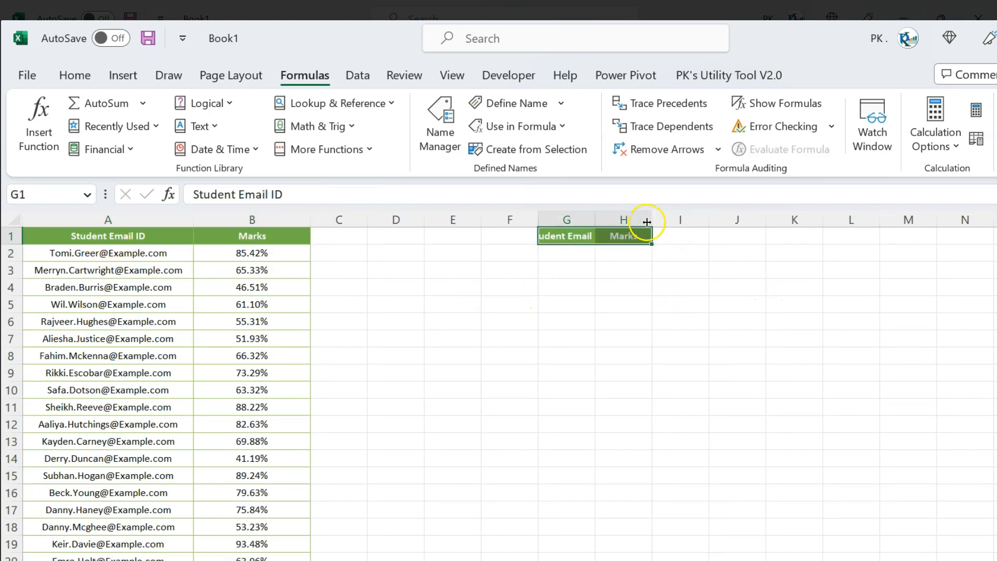
{"action": "left_click_drag", "start_coordinate": [648, 222], "coordinate": [705, 227]}
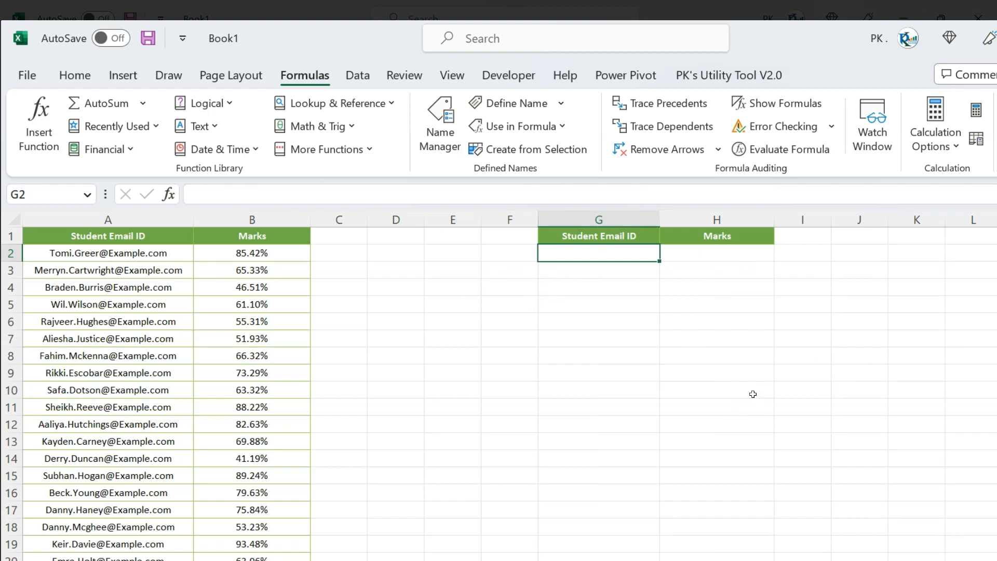
Step: Enter 3 in cell J1 as the number of top students
{"action": "left_click", "coordinate": [860, 235]}
{"action": "type", "text": "3"}
{"action": "key", "text": "Return"}
{"action": "key", "text": "Up"}
{"action": "key", "text": "Left"}
{"action": "key", "text": "Left"}
{"action": "key", "text": "Left"}
{"action": "key", "text": "Left"}
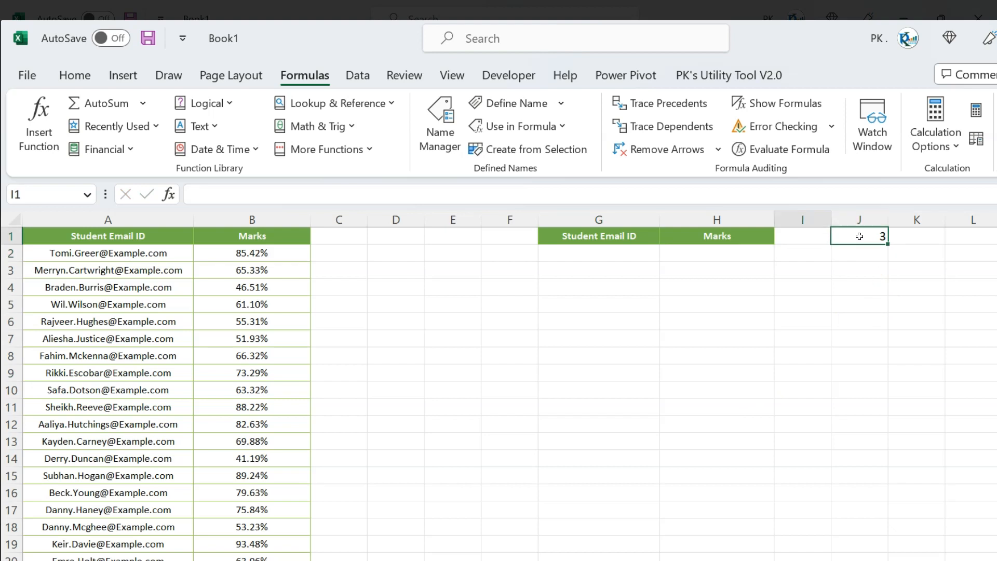
{"action": "key", "text": "Down"}
{"action": "key", "text": "Right"}
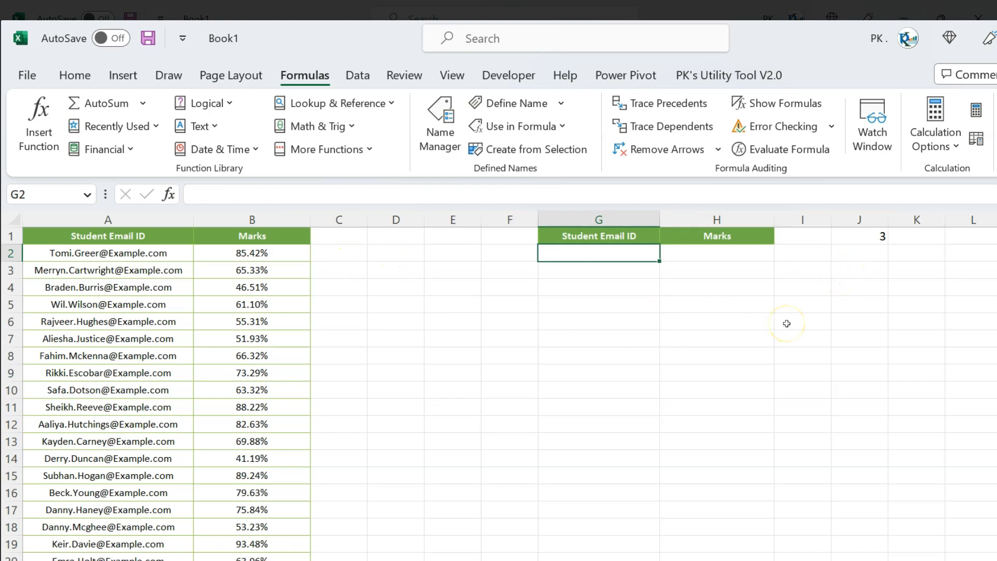
Step: Start a RANK formula in cell C2, beside the first student's marks
{"action": "key", "text": "Left"}
{"action": "key", "text": "Left"}
{"action": "key", "text": "Left"}
{"action": "key", "text": "Left"}
{"action": "key", "text": "Left"}
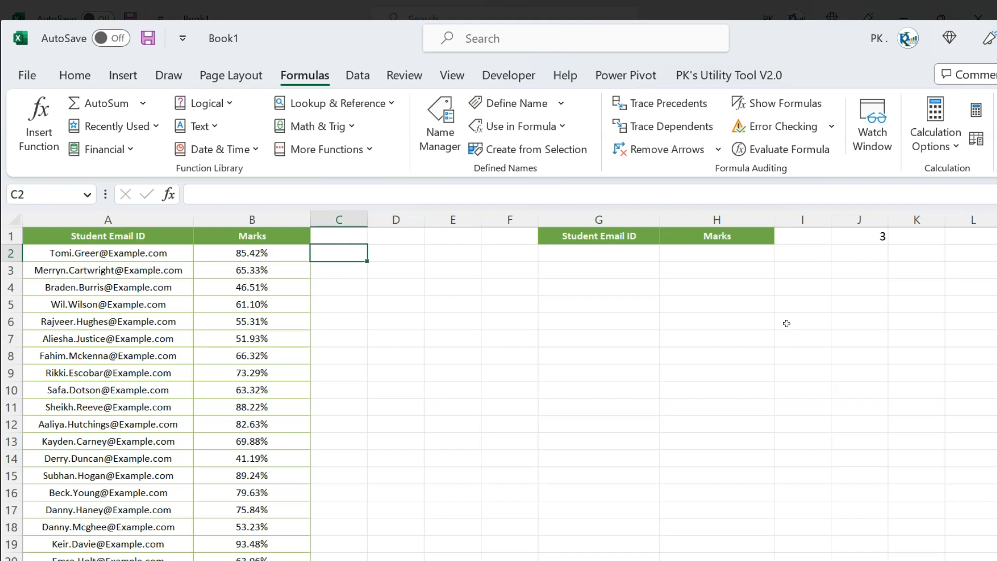
{"action": "key", "text": "ctrl+Down"}
{"action": "key", "text": "ctrl+Up"}
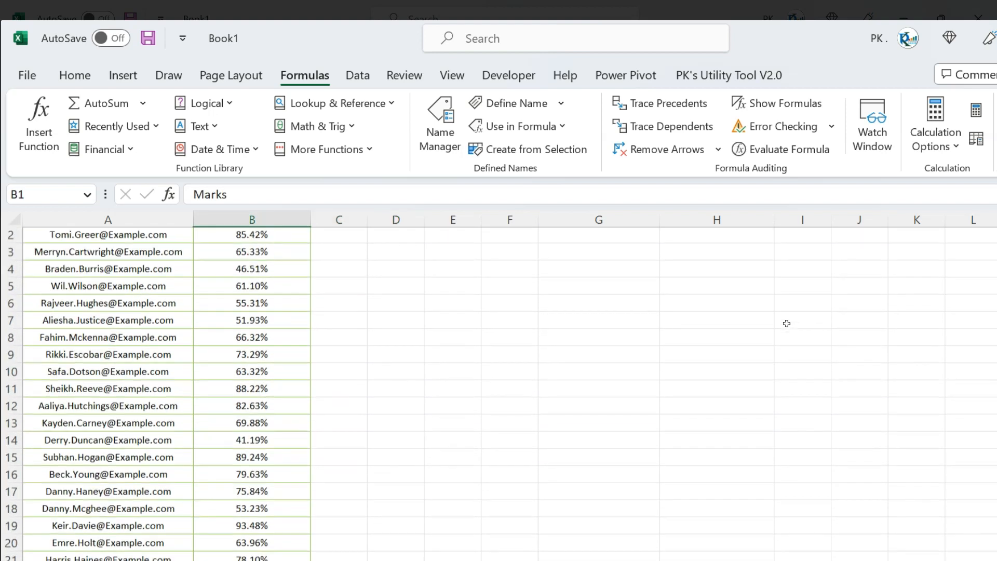
{"action": "key", "text": "Down"}
{"action": "key", "text": "Right"}
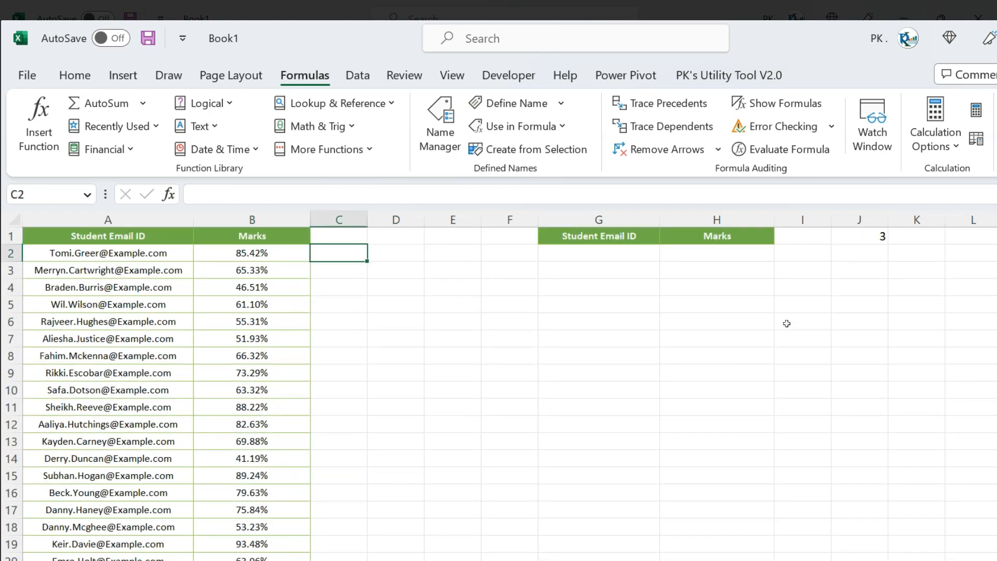
{"action": "type", "text": "=ra"}
{"action": "key", "text": "Down"}
{"action": "key", "text": "Down"}
{"action": "key", "text": "Down"}
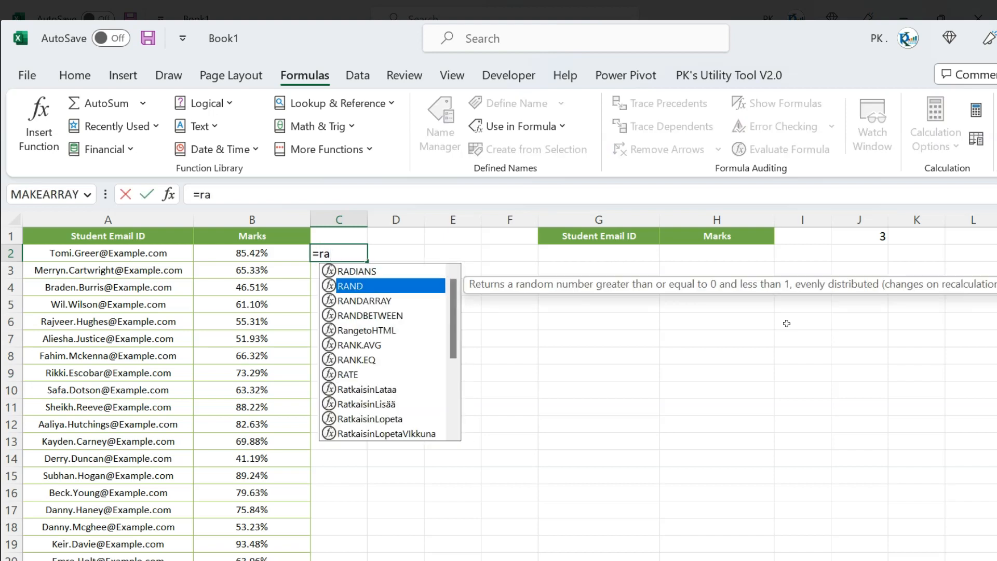
{"action": "type", "text": "nk"}
{"action": "key", "text": "Tab"}
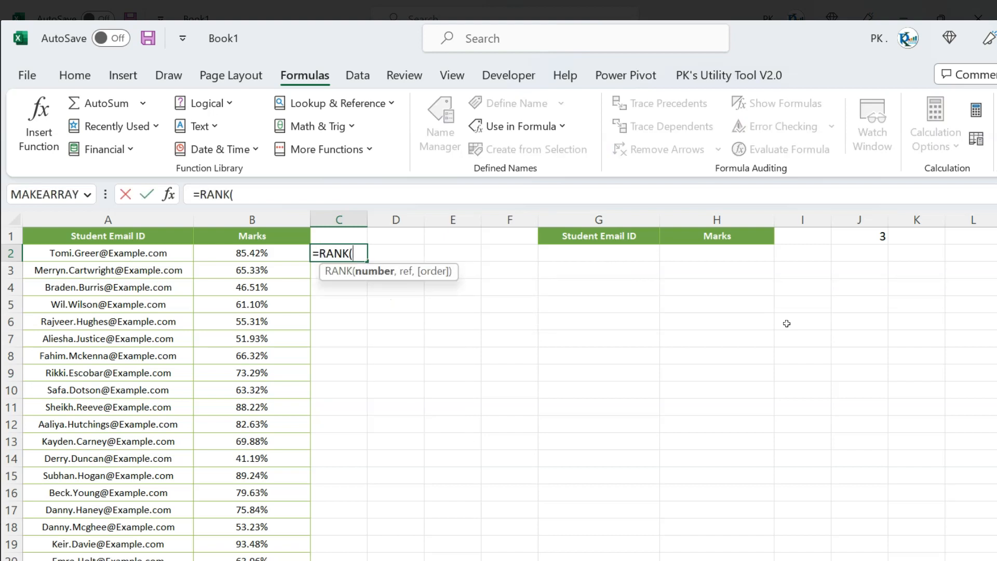
Step: Complete the RANK formula in C2 with B2:B38 as both number and reference and 0 for descending order
{"action": "key", "text": "Left"}
{"action": "key", "text": "ctrl+shift+Down"}
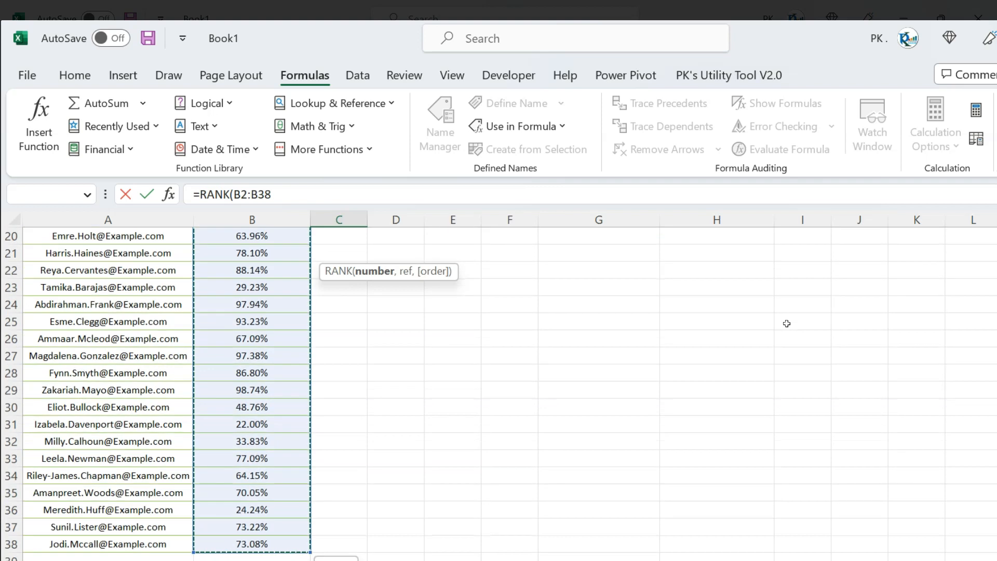
{"action": "type", "text": ","}
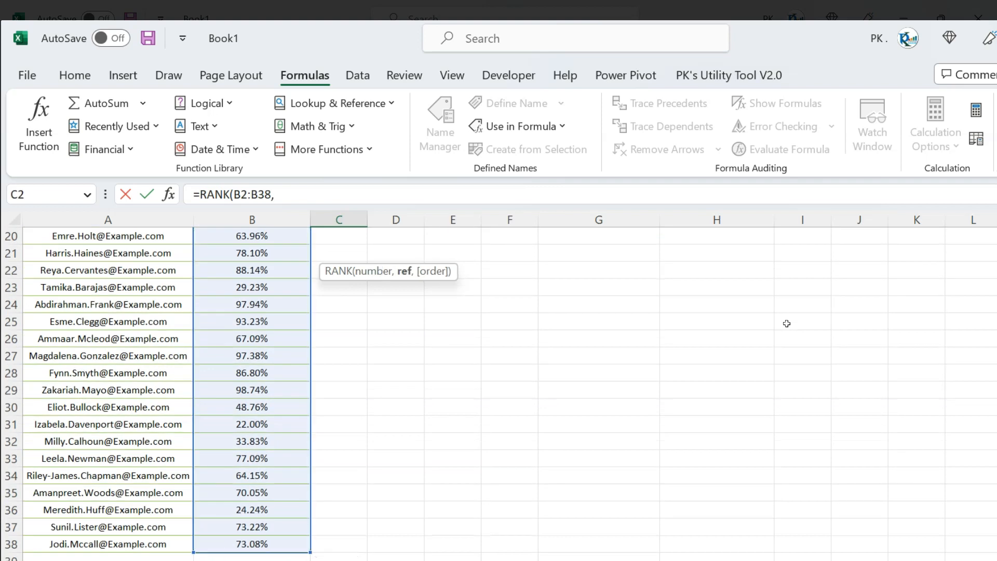
{"action": "key", "text": "Left"}
{"action": "key", "text": "ctrl+shift+Down"}
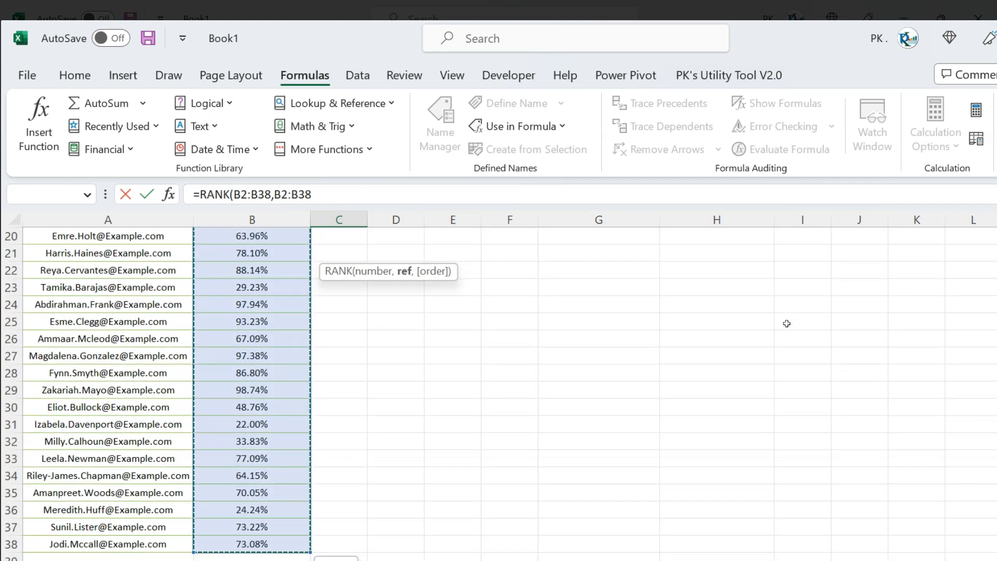
{"action": "type", "text": ","}
{"action": "key", "text": "Down"}
{"action": "key", "text": "Up"}
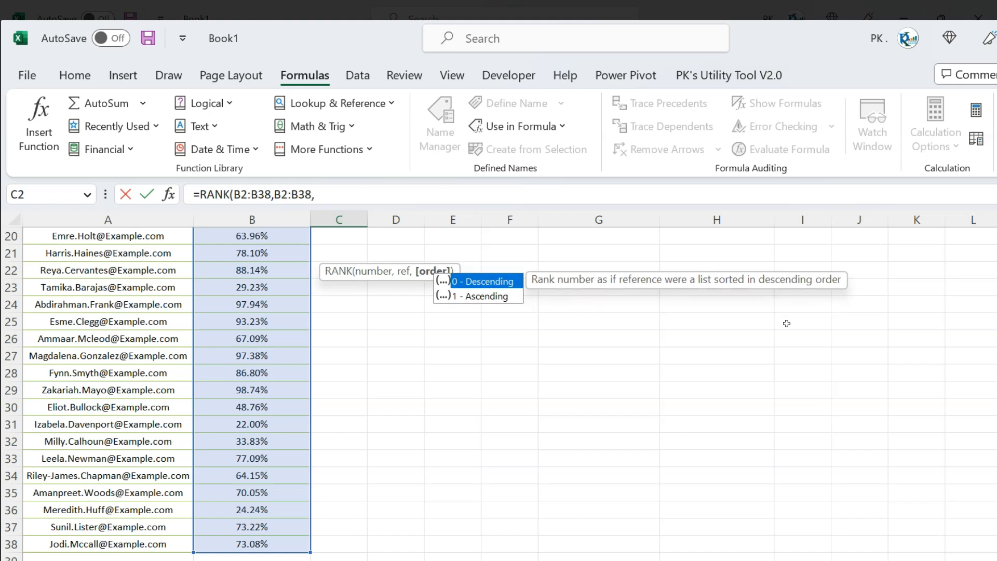
{"action": "type", "text": "0"}
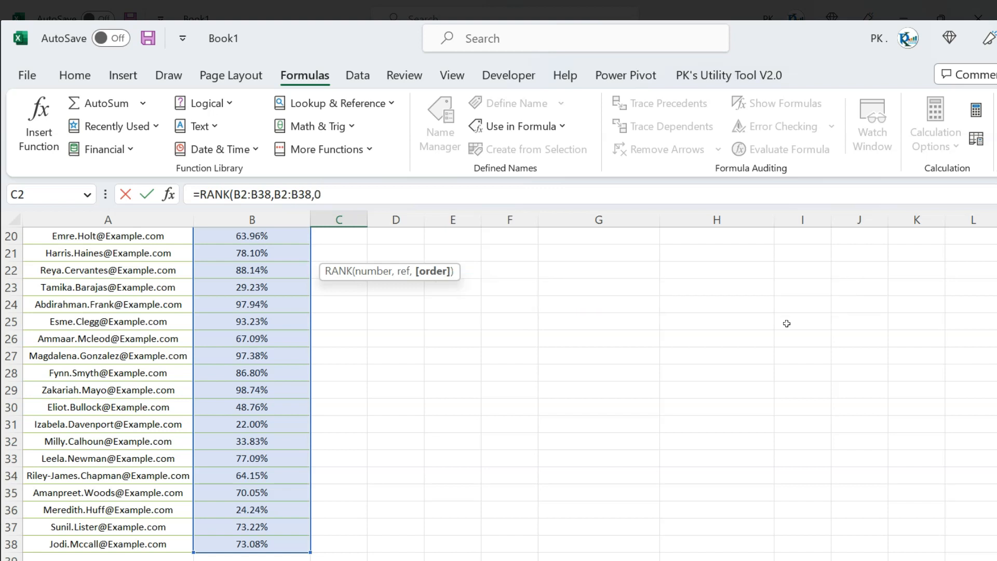
{"action": "type", "text": ")"}
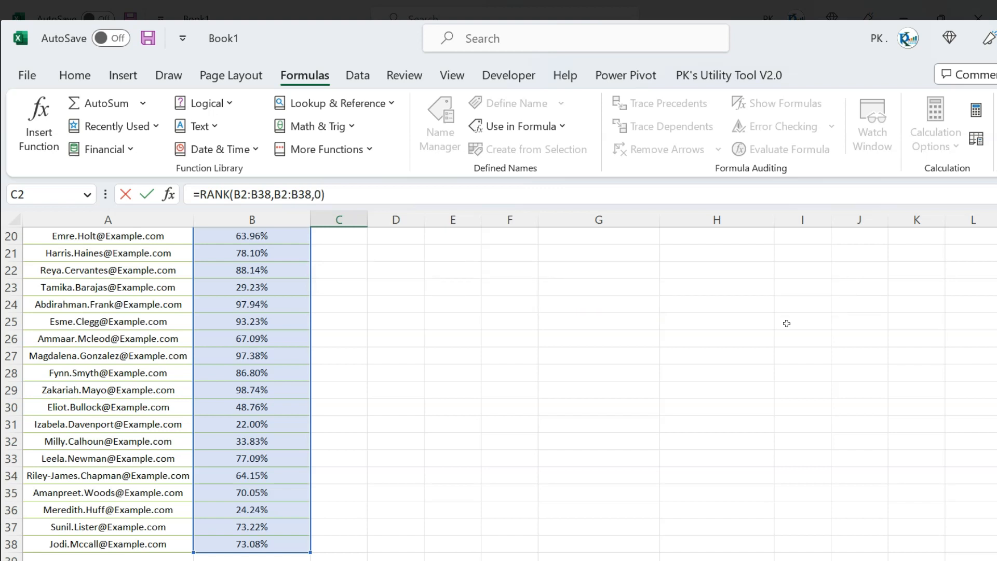
{"action": "key", "text": "ctrl+Return"}
Step: Examine the ranks calculated down column C against the students' marks
{"action": "key", "text": "Down"}
{"action": "key", "text": "Down"}
{"action": "key", "text": "Down"}
{"action": "key", "text": "Down"}
{"action": "key", "text": "Down"}
{"action": "key", "text": "Down"}
{"action": "key", "text": "Down"}
{"action": "key", "text": "Down"}
{"action": "key", "text": "Down"}
{"action": "key", "text": "Down"}
{"action": "key", "text": "Down"}
{"action": "key", "text": "Down"}
{"action": "key", "text": "Down"}
{"action": "key", "text": "Down"}
{"action": "key", "text": "Down"}
{"action": "key", "text": "Down"}
{"action": "key", "text": "Down"}
{"action": "key", "text": "Down"}
{"action": "key", "text": "Down"}
{"action": "key", "text": "Down"}
{"action": "key", "text": "Down"}
{"action": "key", "text": "Down"}
{"action": "key", "text": "Down"}
{"action": "key", "text": "ctrl+Up"}
{"action": "key", "text": "ctrl+Up"}
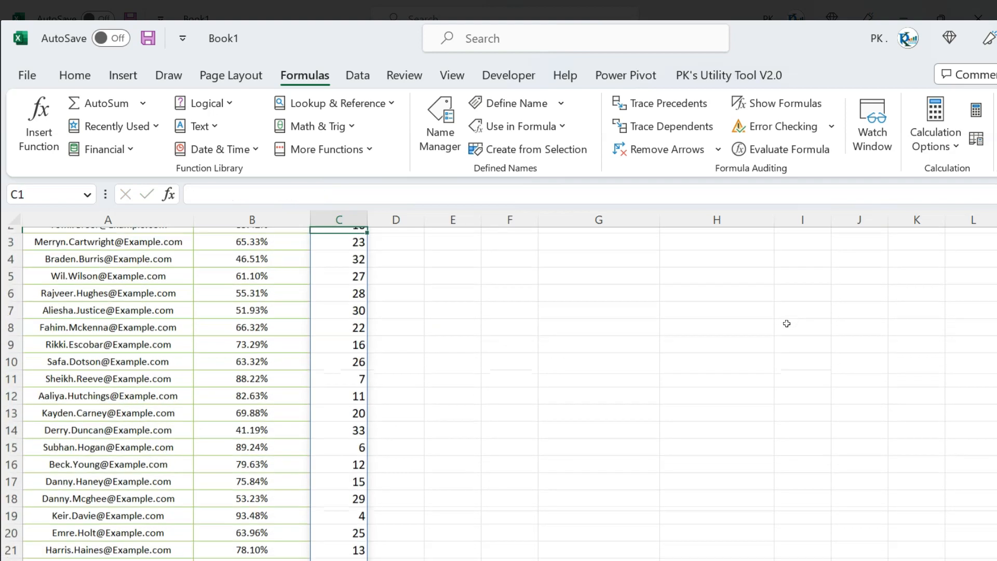
{"action": "key", "text": "Down"}
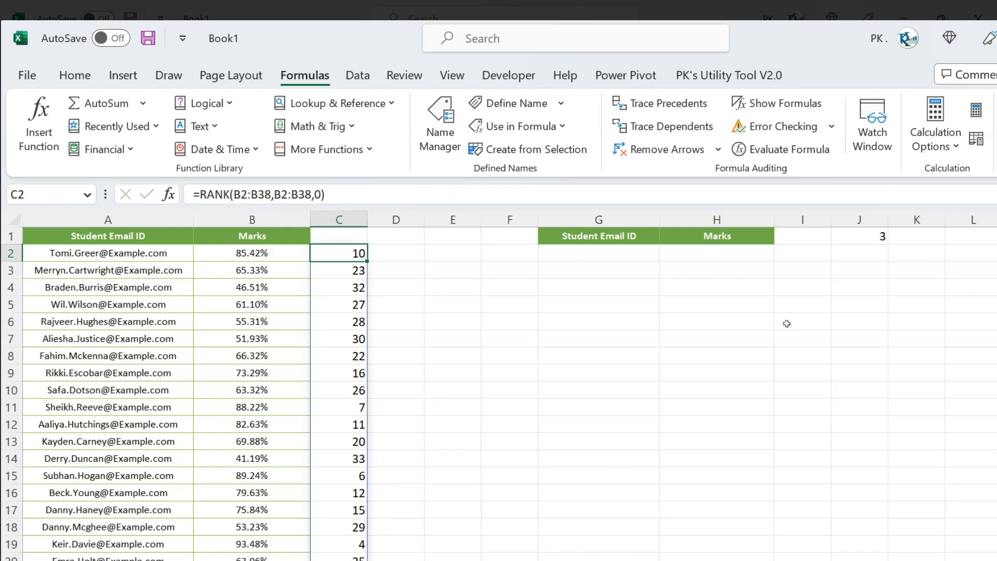
Step: Delete the RANK formula and its spilled results from column C
{"action": "key", "text": "ctrl+shift+Down"}
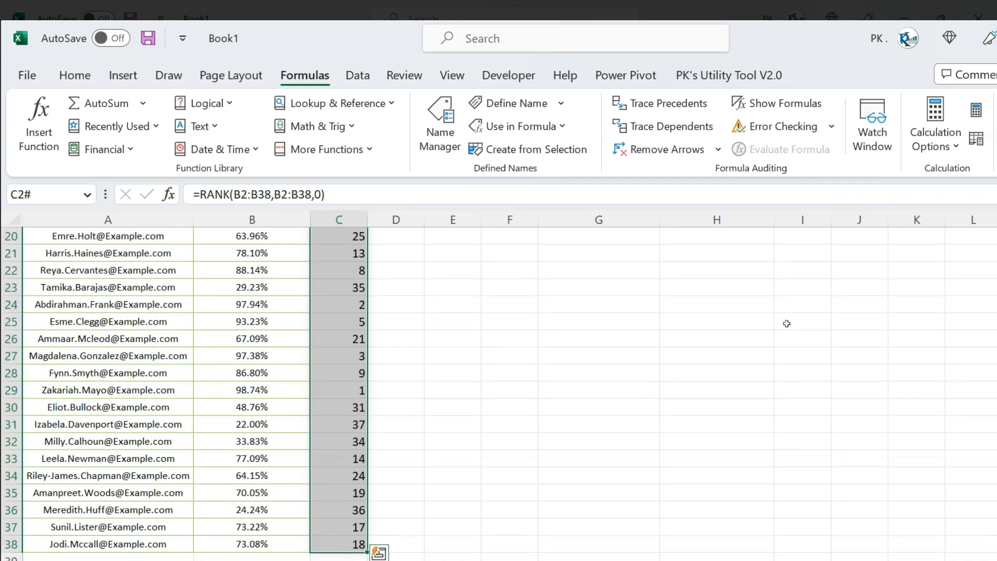
{"action": "key", "text": "Delete"}
{"action": "scroll", "coordinate": [787, 324], "scroll_direction": "up", "scroll_amount": 10}
Step: Start a SORT formula in cell G2 with A2:B38 as the array
{"action": "key", "text": "Up"}
{"action": "key", "text": "Right"}
{"action": "key", "text": "Right"}
{"action": "key", "text": "Right"}
{"action": "key", "text": "Down"}
{"action": "key", "text": "Home"}
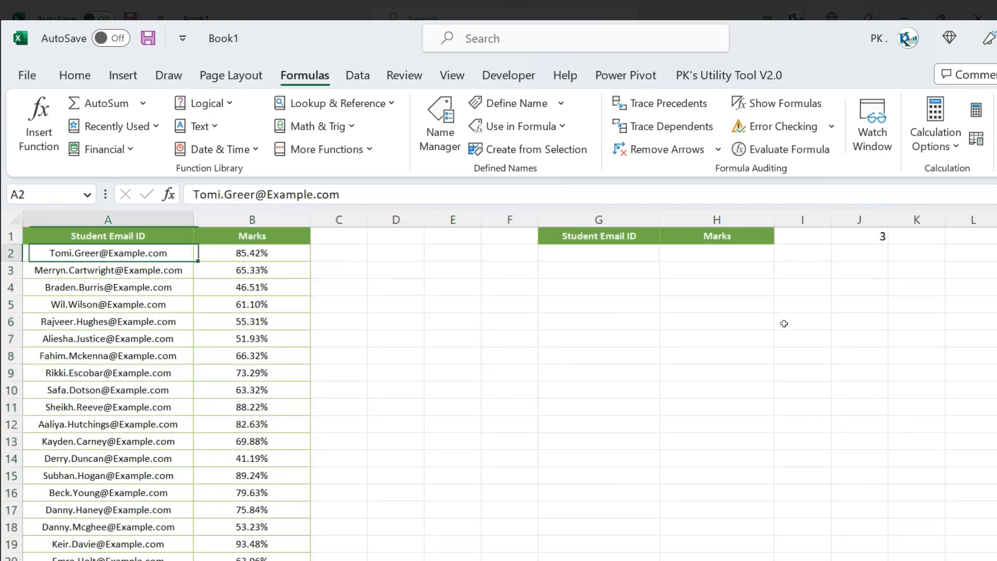
{"action": "key", "text": "Right"}
{"action": "key", "text": "Right"}
{"action": "key", "text": "Right"}
{"action": "key", "text": "Right"}
{"action": "key", "text": "Right"}
{"action": "key", "text": "Right"}
{"action": "type", "text": "=sor"}
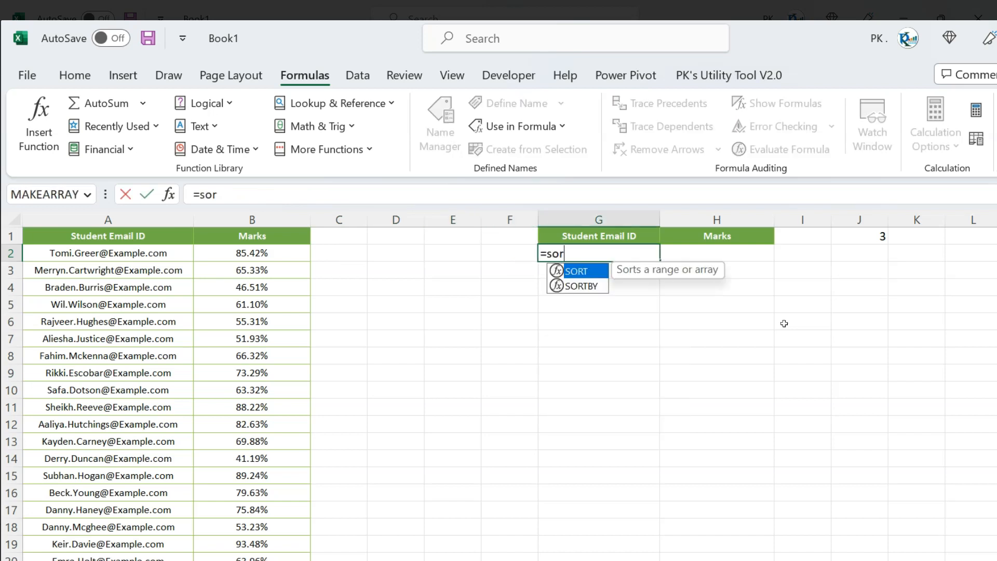
{"action": "key", "text": "Tab"}
{"action": "key", "text": "Home"}
{"action": "key", "text": "shift+Right"}
{"action": "key", "text": "ctrl+shift+Down"}
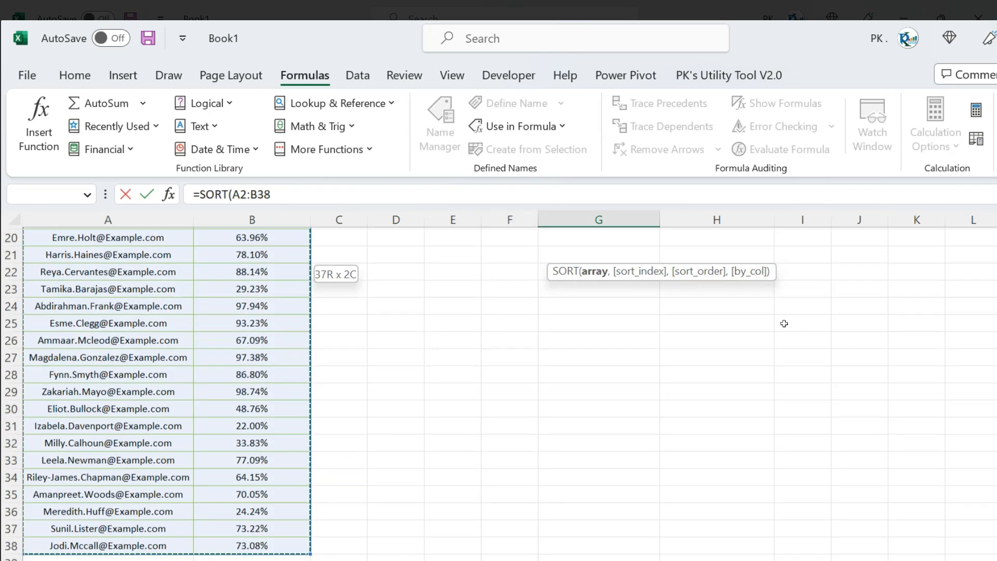
{"action": "type", "text": ","}
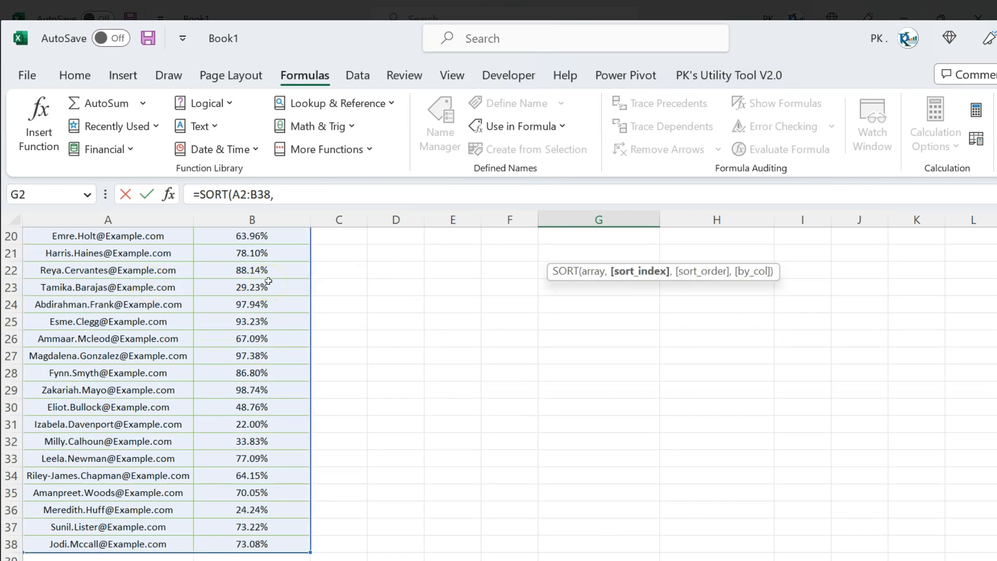
Step: Sort by column 2 in descending order (-1) and complete the SORT formula in G2
{"action": "type", "text": "2,"}
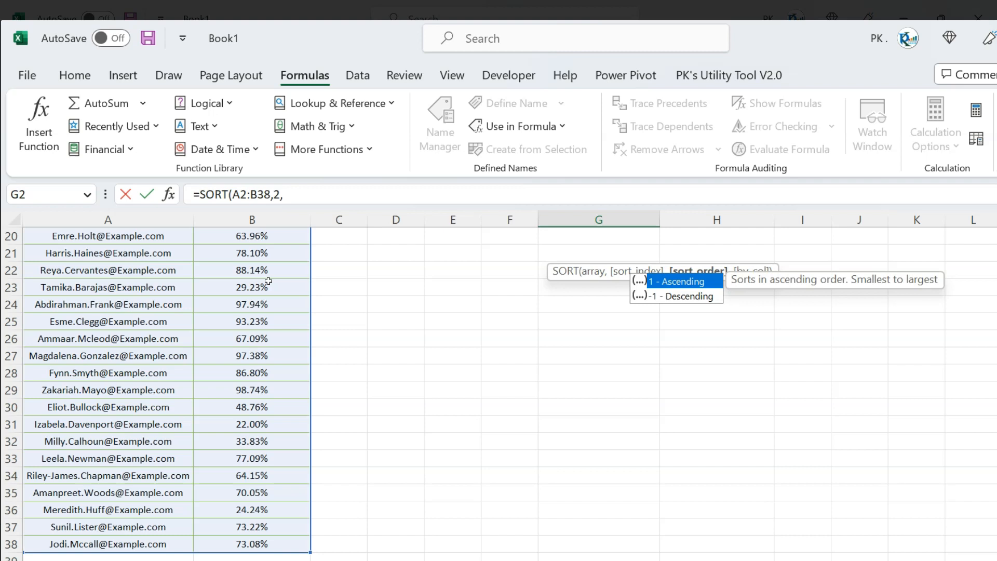
{"action": "key", "text": "Down"}
{"action": "key", "text": "Tab"}
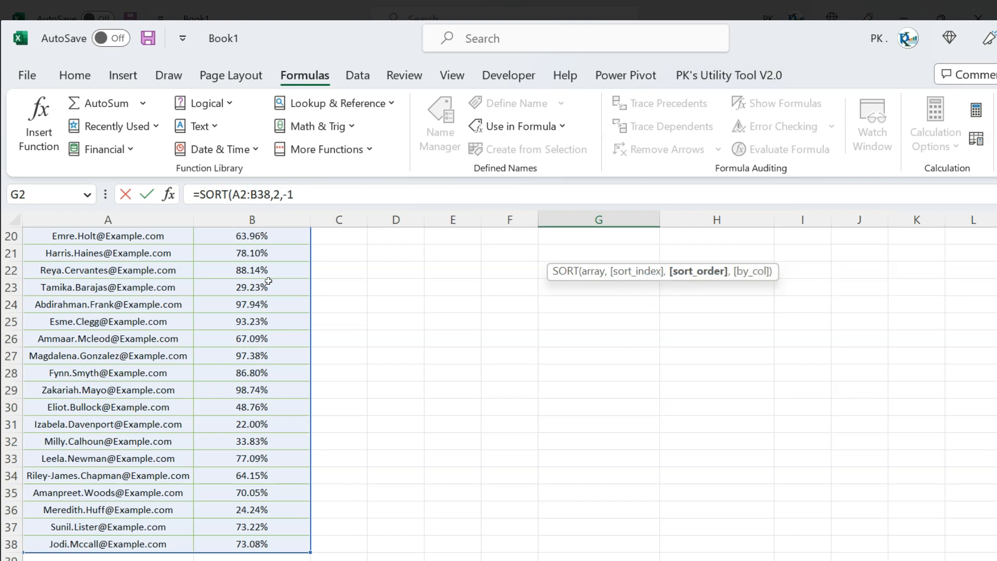
{"action": "key", "text": "Return"}
{"action": "key", "text": "Up"}
{"action": "key", "text": "Up"}
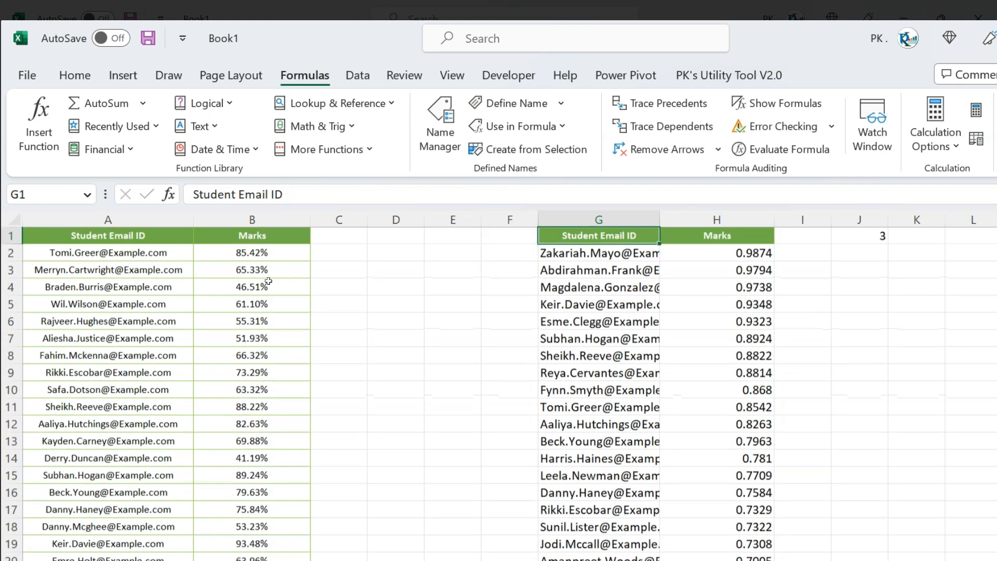
Step: Format the whole Marks column H as percentages
{"action": "key", "text": "Right"}
{"action": "key", "text": "Right"}
{"action": "key", "text": "Left"}
{"action": "key", "text": "Down"}
{"action": "key", "text": "ctrl+space"}
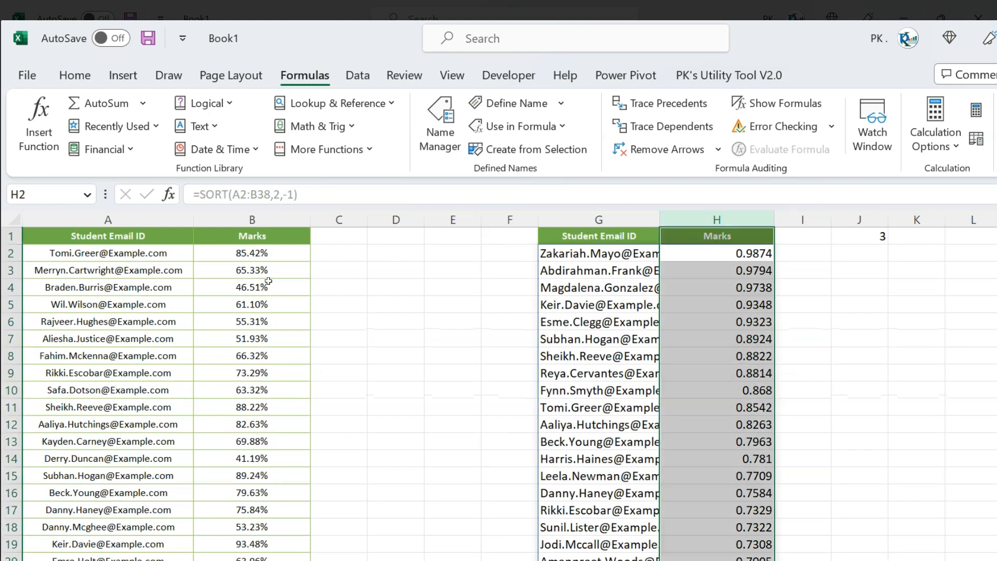
{"action": "key", "text": "ctrl+shift+5"}
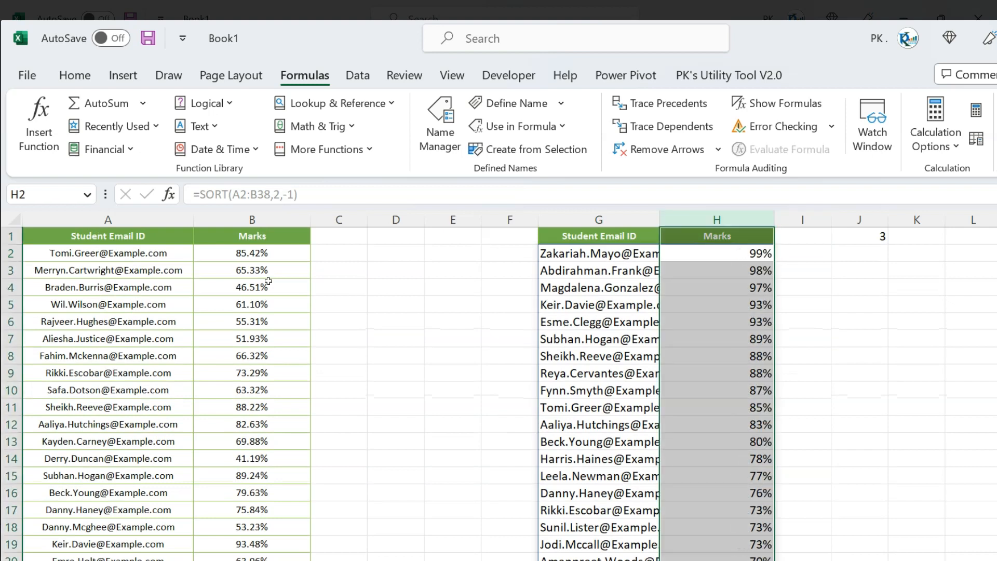
Step: Fit the width of column G to the sorted email addresses and select the SORT formula cell G2
{"action": "double_click", "coordinate": [661, 221]}
{"action": "left_click", "coordinate": [630, 269]}
{"action": "left_click", "coordinate": [626, 254]}
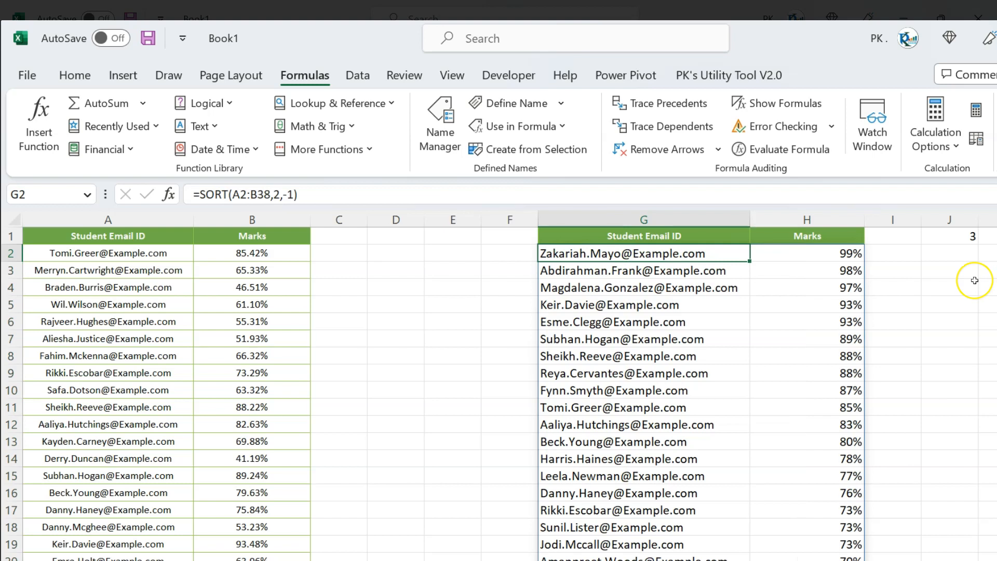
Step: Show the sorted marks in H2:H38 with two decimal places and return to the formula cell G2
{"action": "key", "text": "Right"}
{"action": "key", "text": "ctrl+shift+Down"}
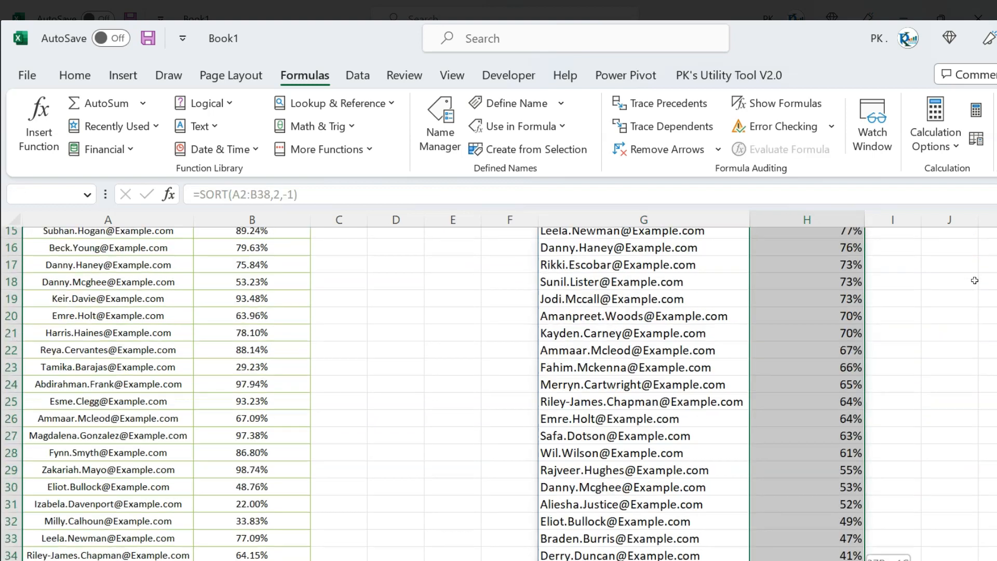
{"action": "left_click", "coordinate": [89, 74]}
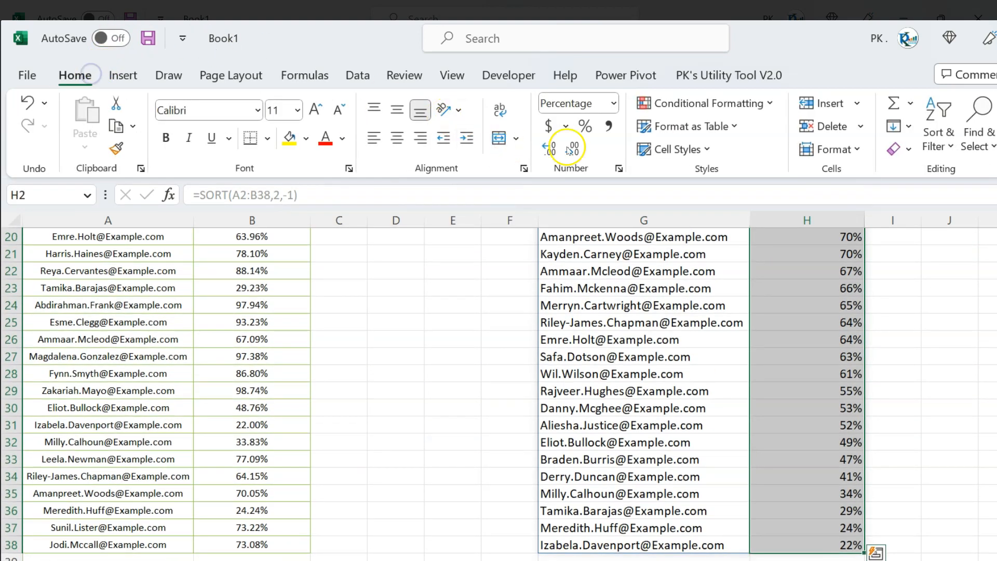
{"action": "left_click", "coordinate": [549, 149]}
{"action": "left_click", "coordinate": [549, 149]}
{"action": "key", "text": "Up"}
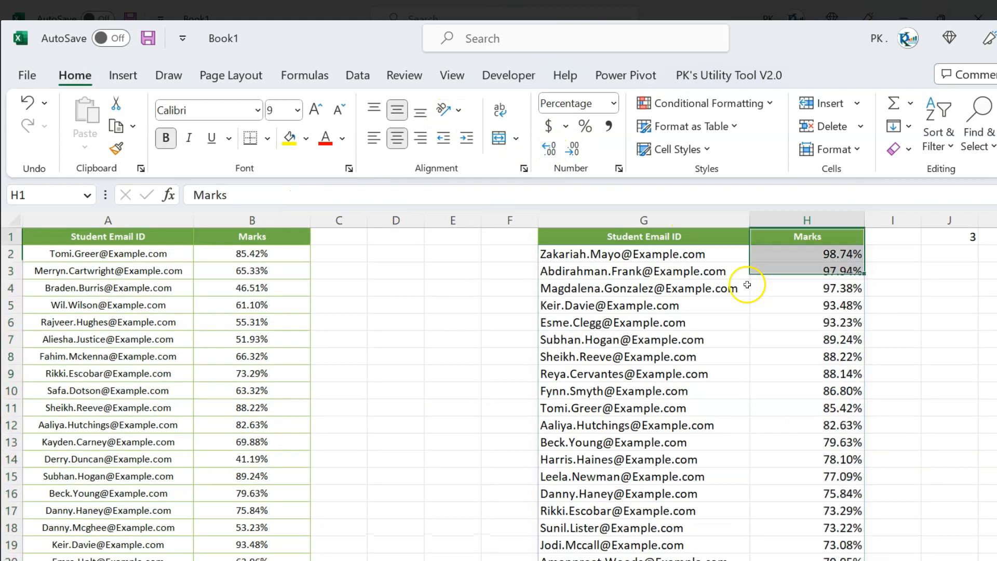
{"action": "key", "text": "Down"}
{"action": "key", "text": "Left"}
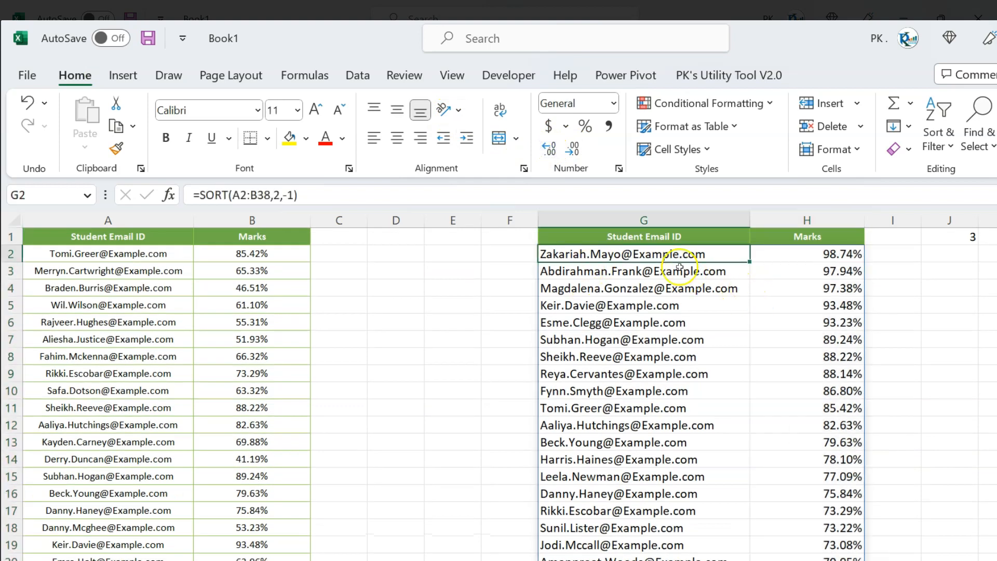
Step: Wrap the SORT formula in G2 in a FILTER function, using the sorted range as its array argument
{"action": "left_click", "coordinate": [361, 202]}
{"action": "type", "text": "if"}
{"action": "key", "text": "BackSpace"}
{"action": "key", "text": "BackSpace"}
{"action": "type", "text": "fi"}
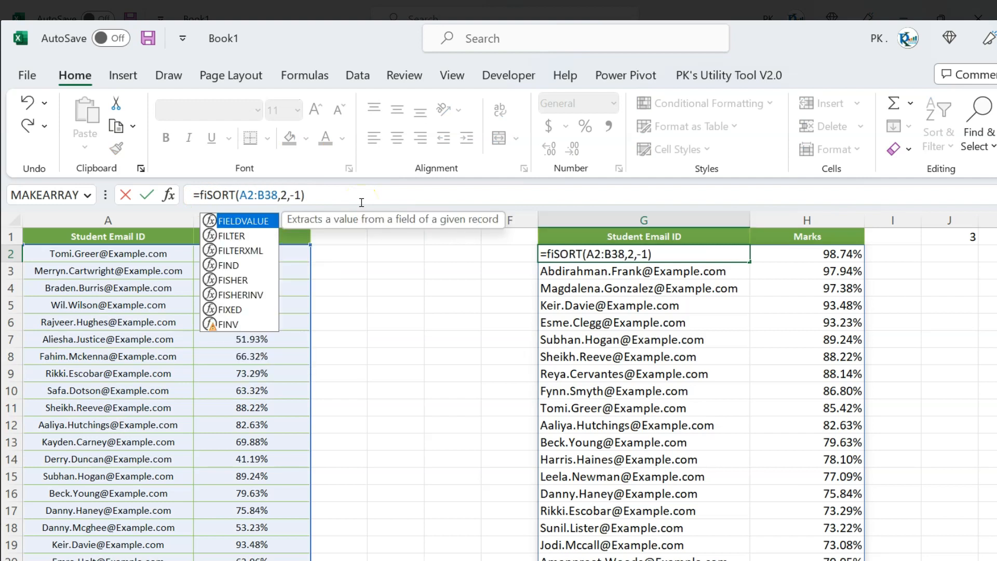
{"action": "key", "text": "Down"}
{"action": "key", "text": "Tab"}
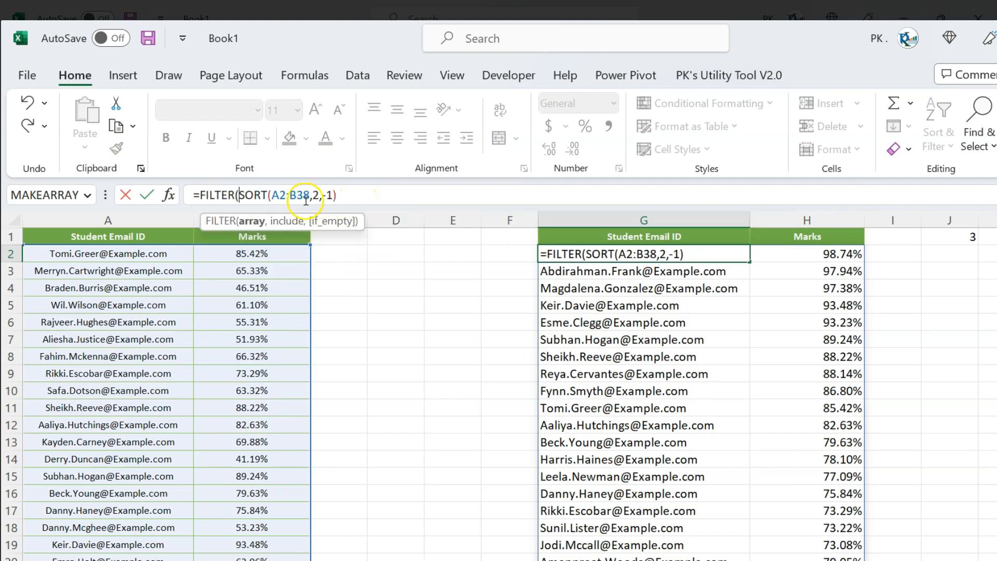
{"action": "left_click", "coordinate": [252, 221]}
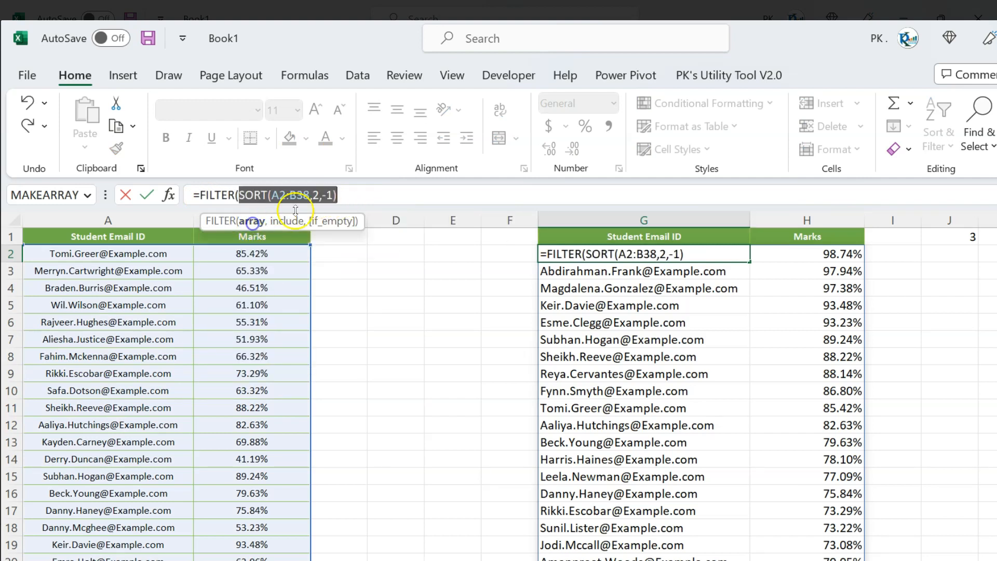
{"action": "left_click", "coordinate": [369, 191]}
{"action": "type", "text": ","}
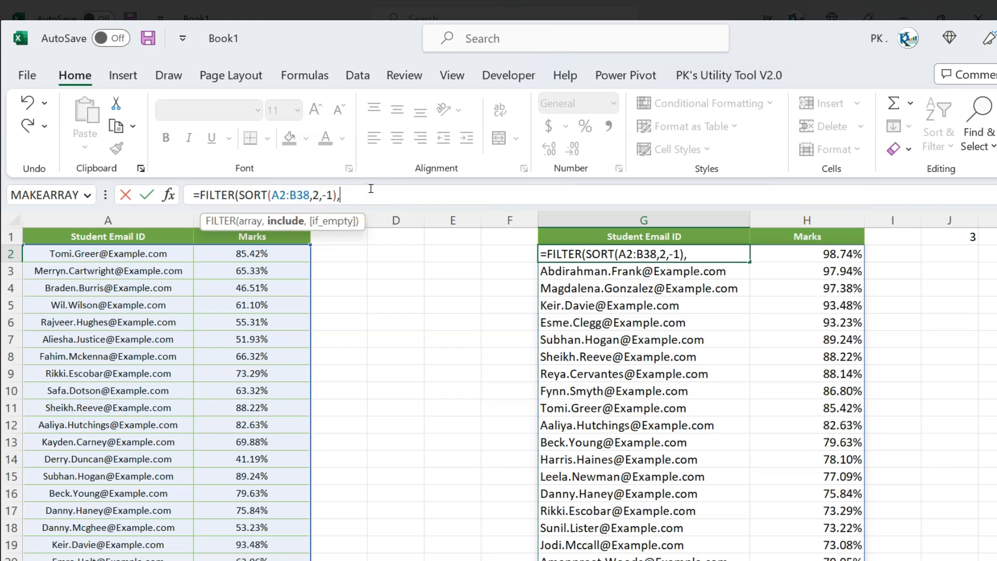
Step: Add RANK(B2:B38,B2:B38,0) as the include argument of the FILTER formula in G2
{"action": "type", "text": "ra"}
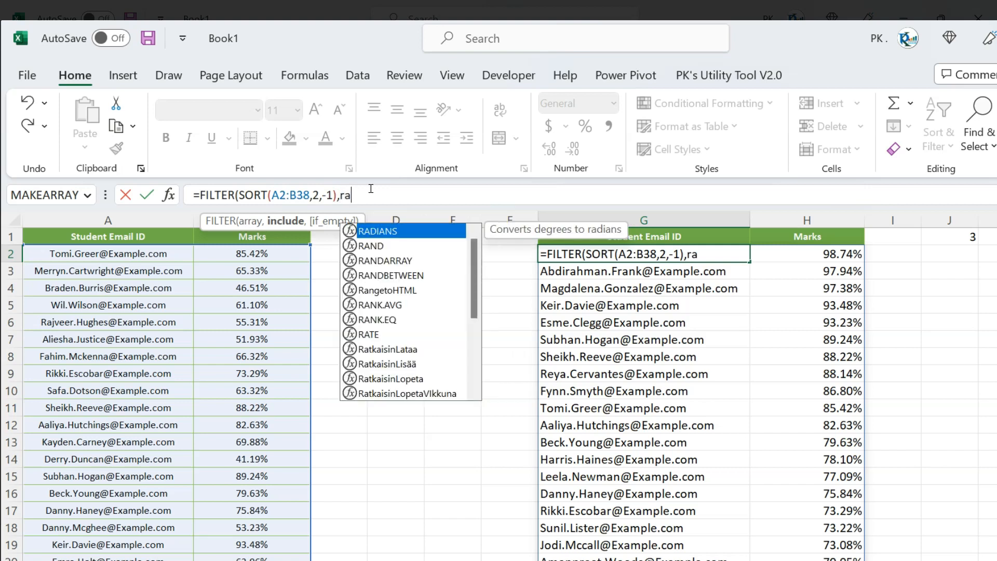
{"action": "type", "text": "nk"}
{"action": "key", "text": "Down"}
{"action": "key", "text": "Down"}
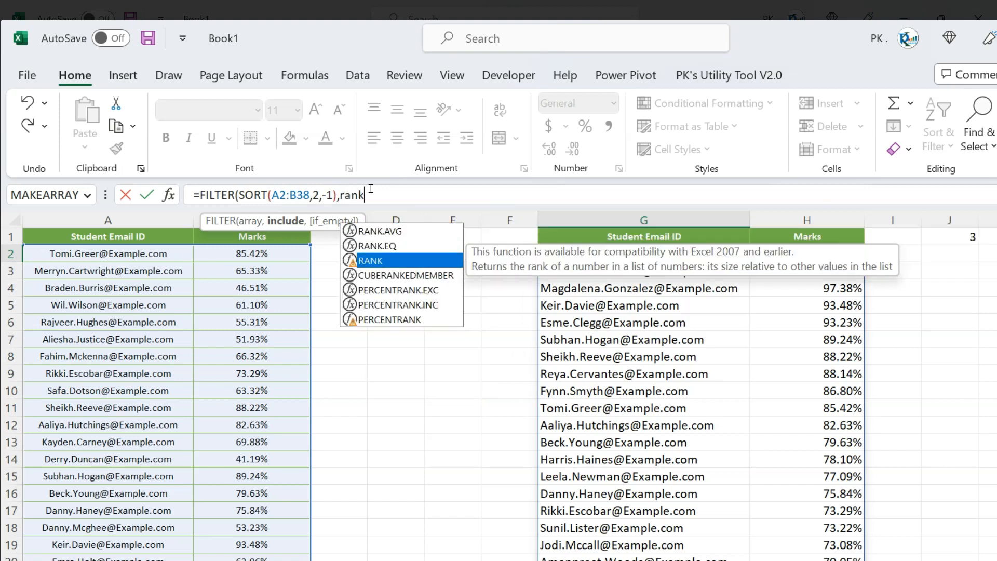
{"action": "key", "text": "Tab"}
{"action": "left_click", "coordinate": [212, 254]}
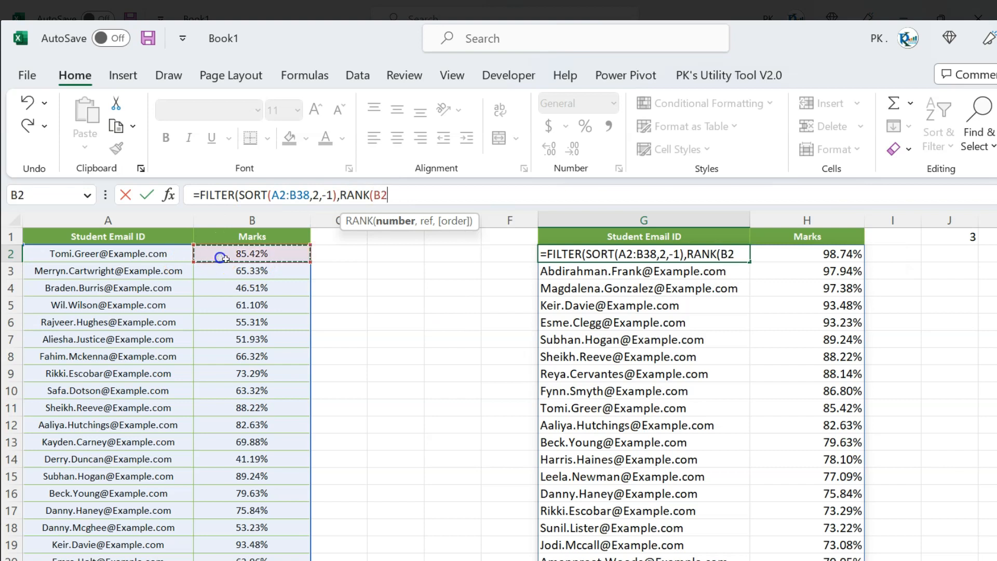
{"action": "key", "text": "ctrl+shift+Down"}
{"action": "type", "text": ","}
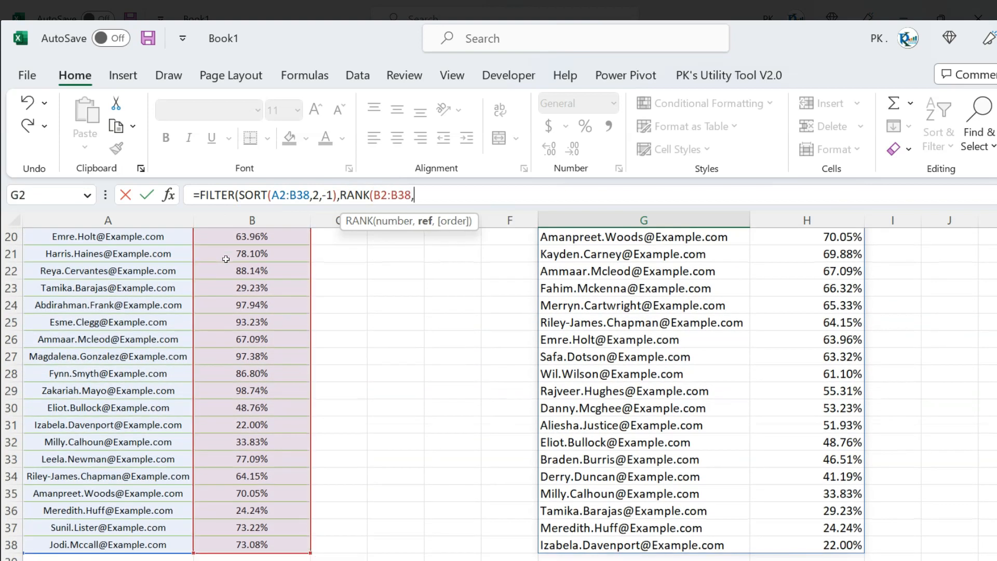
{"action": "left_click", "coordinate": [226, 259]}
{"action": "key", "text": "ctrl+Up"}
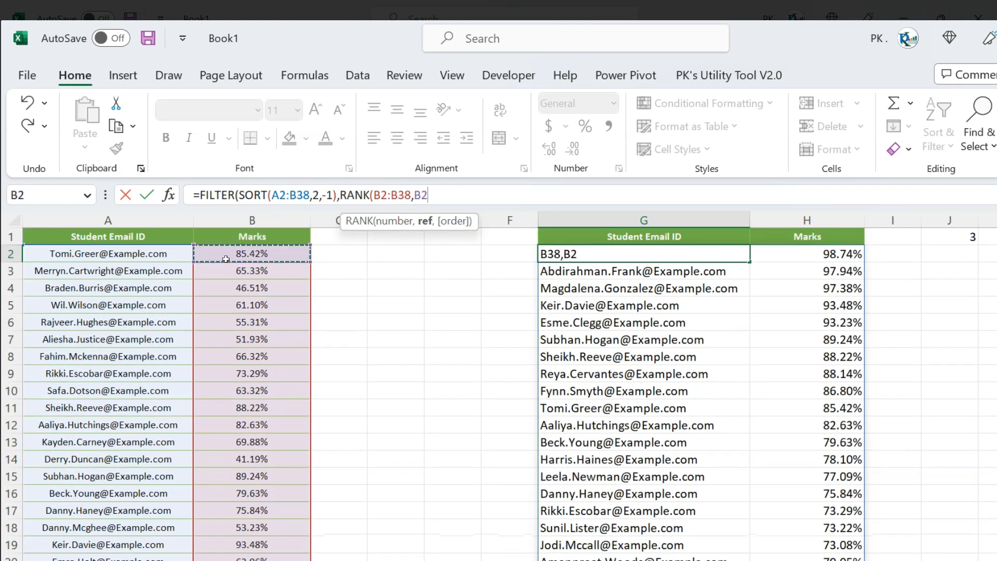
{"action": "key", "text": "ctrl+shift+Down"}
{"action": "type", "text": ",0)"}
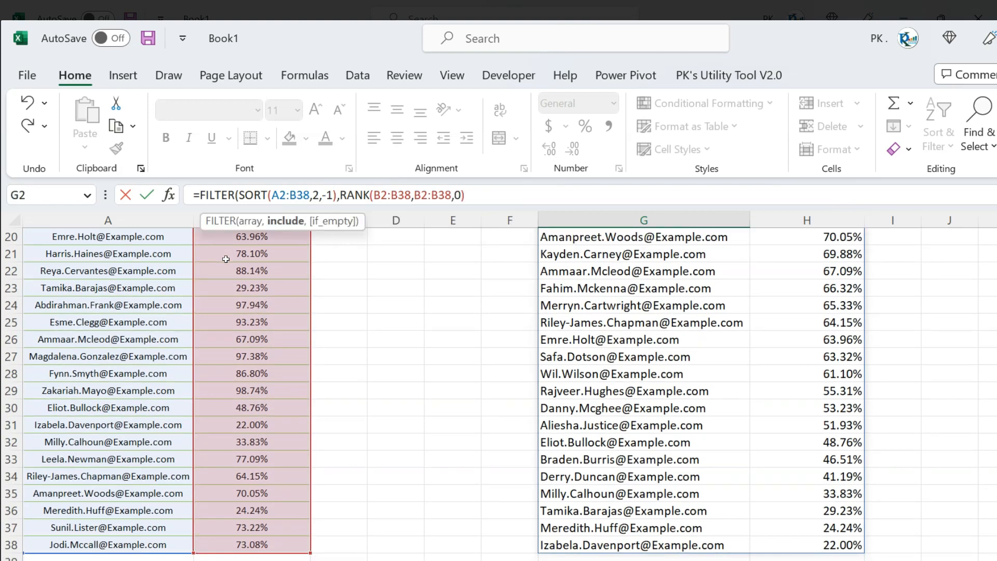
Step: Limit the rank condition to <=J1 and complete the FILTER formula in G2
{"action": "left_click_drag", "start_coordinate": [343, 195], "coordinate": [476, 196]}
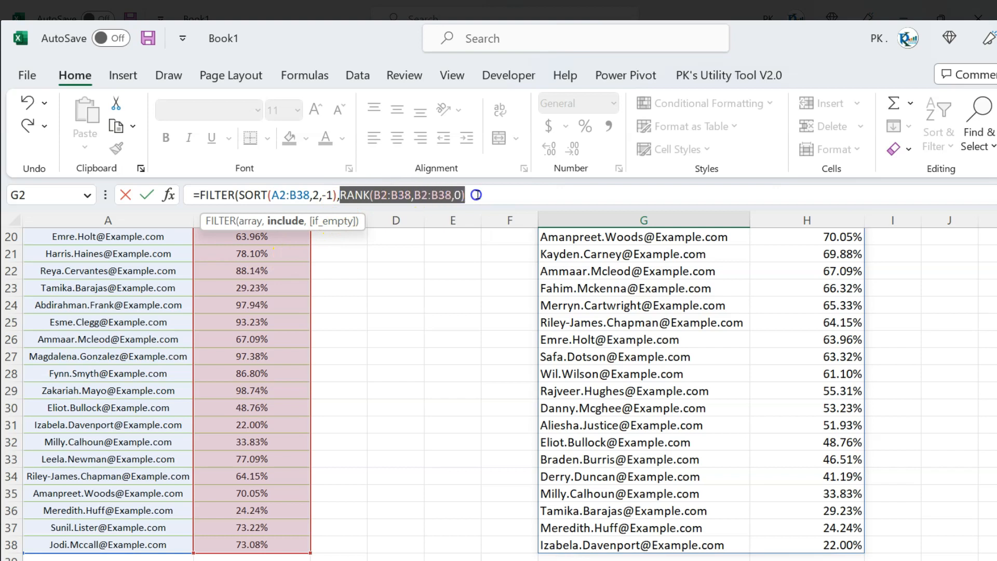
{"action": "left_click", "coordinate": [521, 197]}
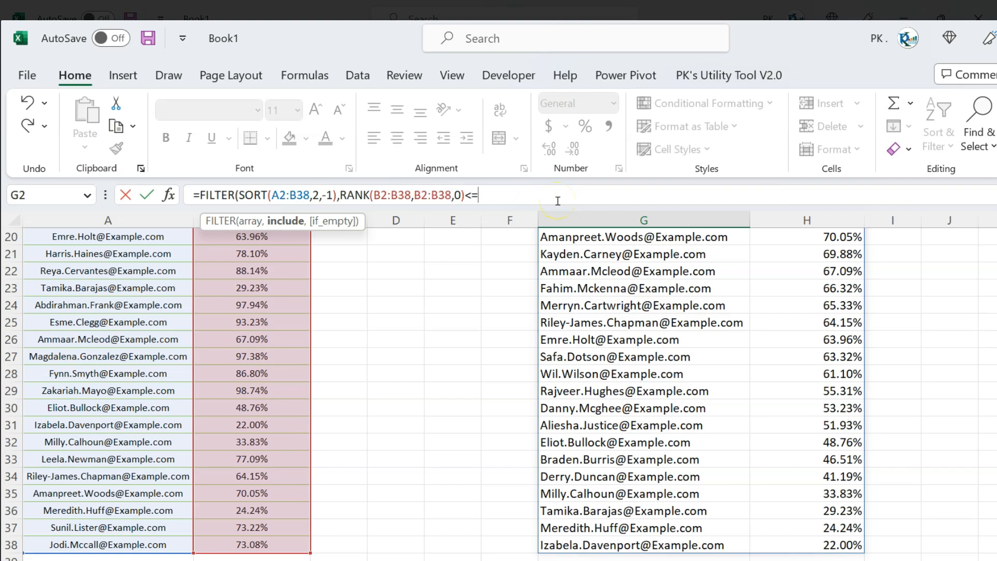
{"action": "scroll", "coordinate": [993, 387], "scroll_direction": "up", "scroll_amount": 6}
{"action": "left_click", "coordinate": [949, 236]}
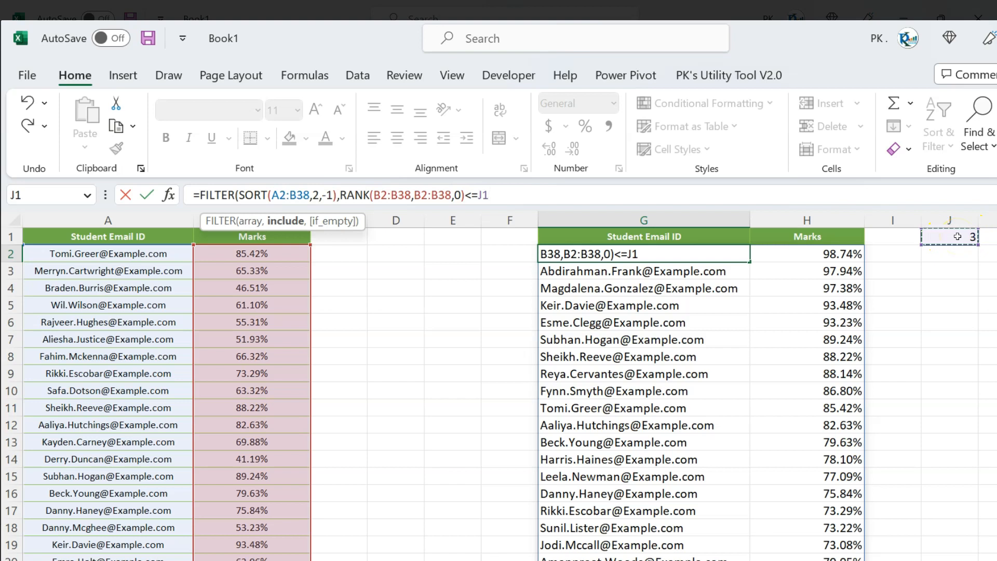
{"action": "type", "text": ")"}
{"action": "key", "text": "Return"}
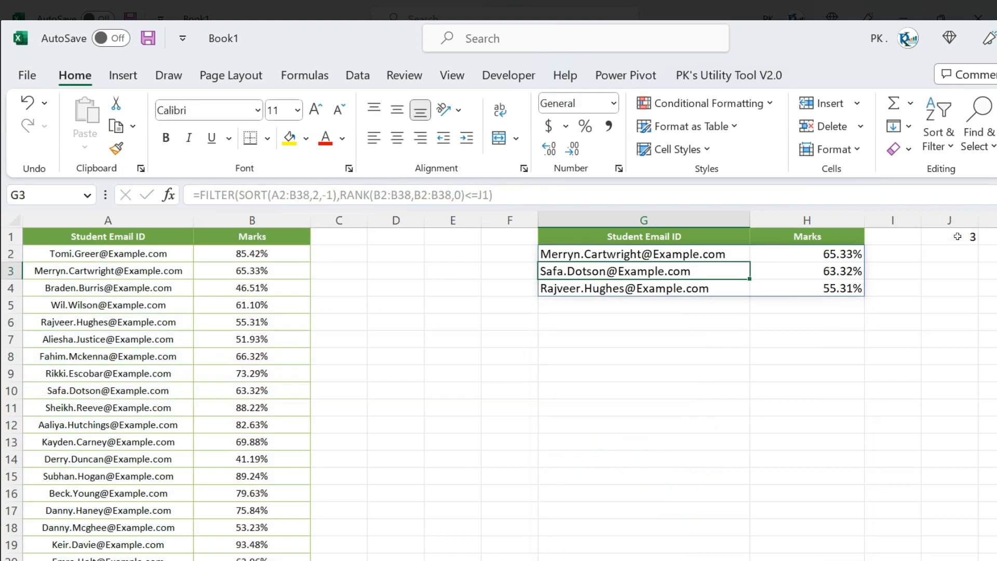
Step: Set the top count in cell J1 to 5
{"action": "left_click", "coordinate": [958, 237]}
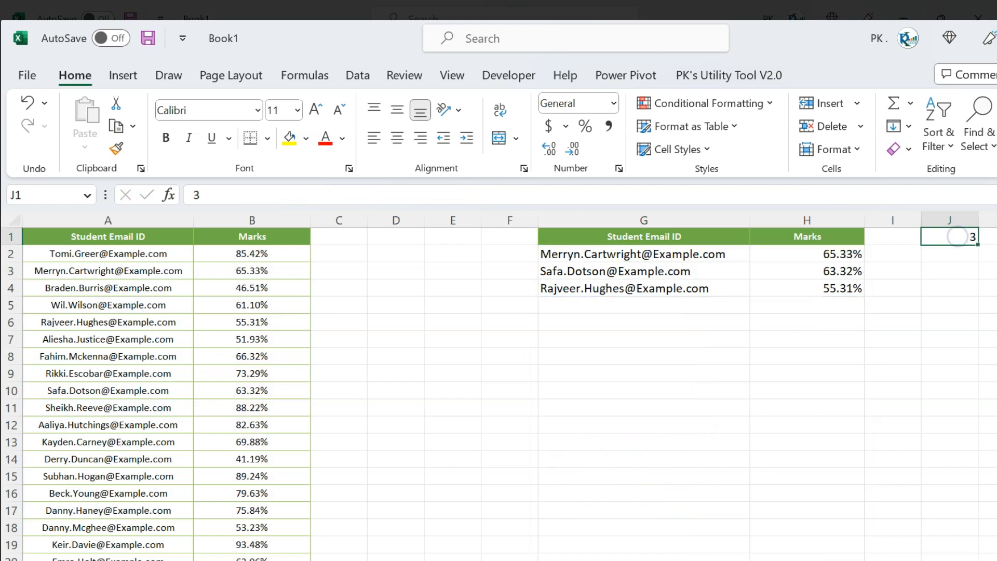
{"action": "type", "text": "5"}
{"action": "key", "text": "Return"}
{"action": "key", "text": "Up"}
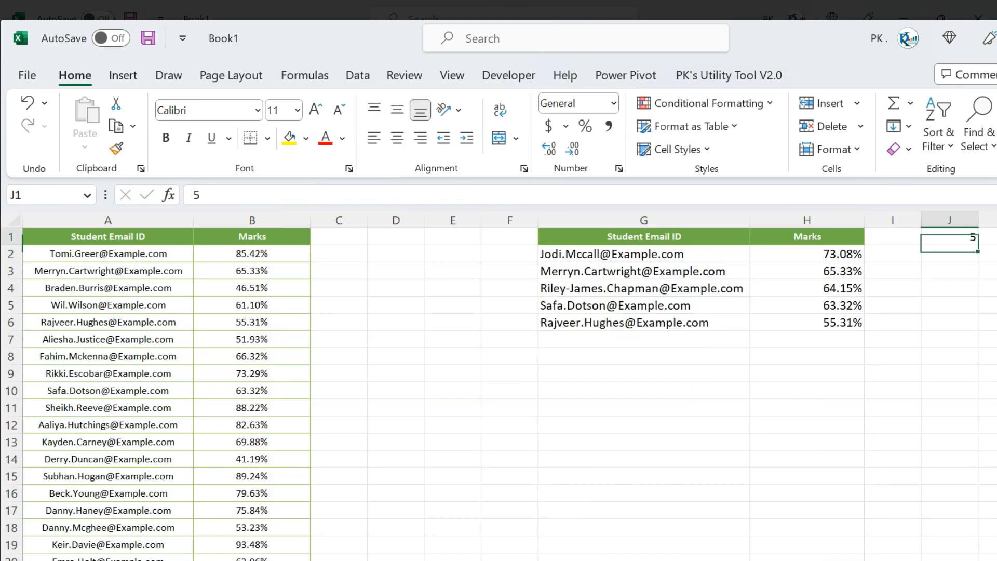
Step: Set the top count in cell J1 to 6
{"action": "type", "text": "6"}
{"action": "key", "text": "Return"}
{"action": "key", "text": "Up"}
{"action": "key", "text": "Left"}
{"action": "key", "text": "Left"}
{"action": "key", "text": "Right"}
{"action": "key", "text": "Right"}
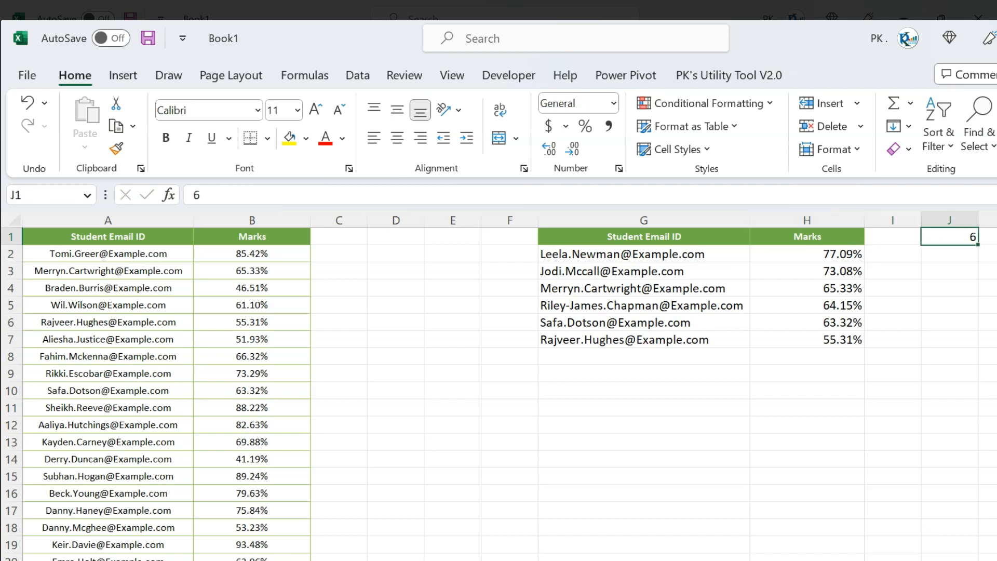
Step: Copy the FILTER formula text from G2 without its equals sign, leaving the cell unchanged
{"action": "key", "text": "Left"}
{"action": "key", "text": "Left"}
{"action": "key", "text": "Left"}
{"action": "key", "text": "Left"}
{"action": "key", "text": "Down"}
{"action": "key", "text": "Right"}
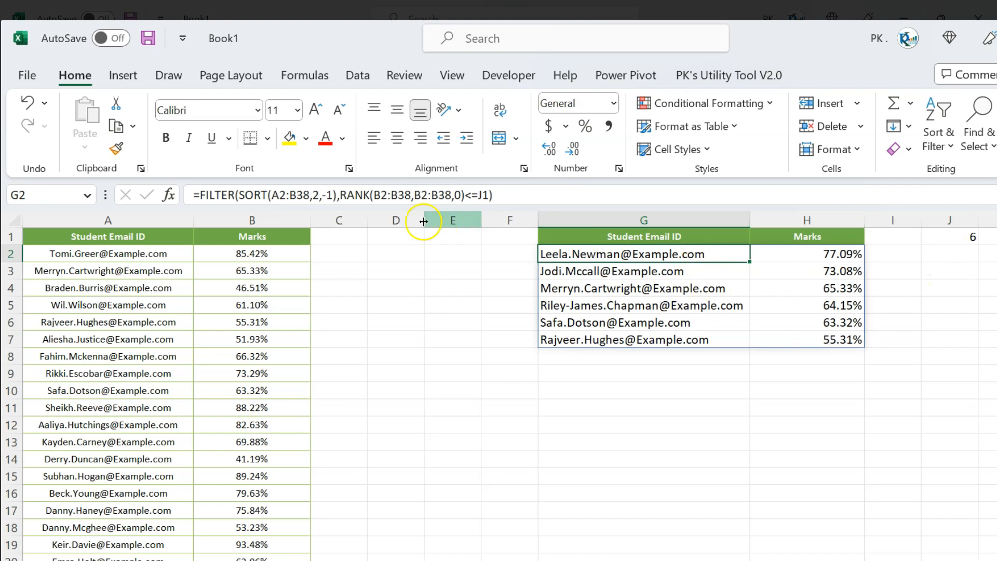
{"action": "left_click_drag", "start_coordinate": [197, 193], "coordinate": [525, 226]}
{"action": "key", "text": "ctrl+c"}
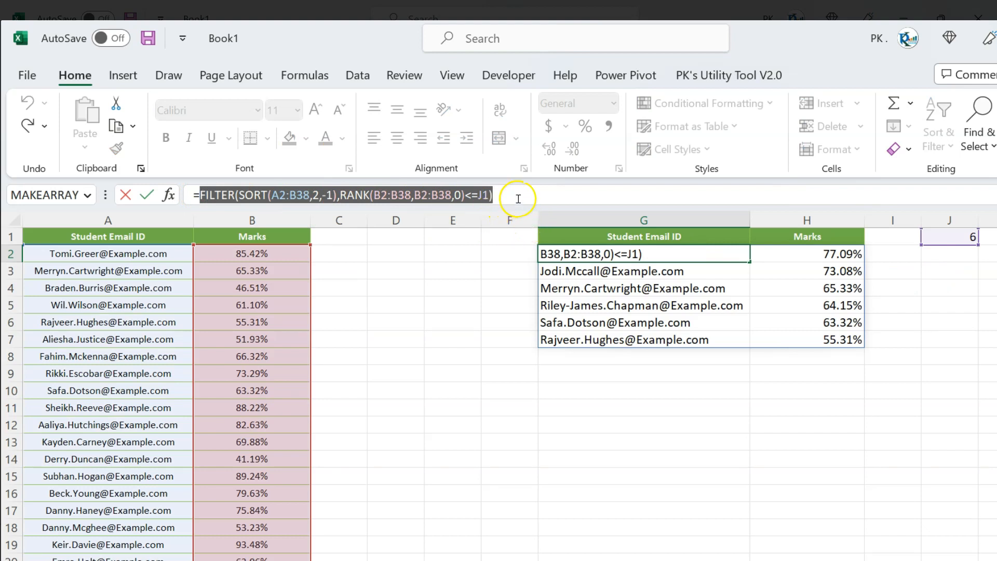
{"action": "key", "text": "Escape"}
{"action": "left_click", "coordinate": [596, 423]}
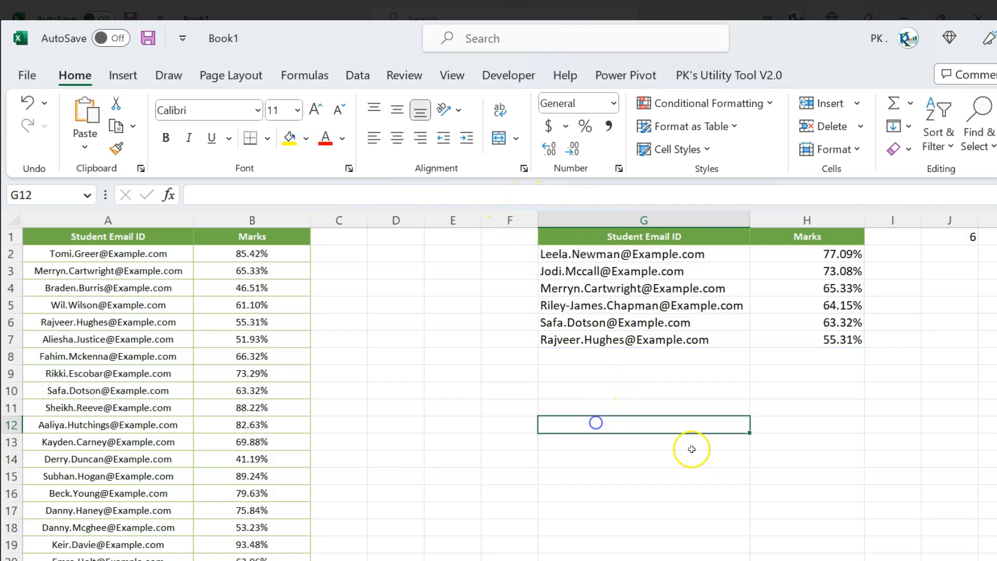
{"action": "type", "text": "=la"}
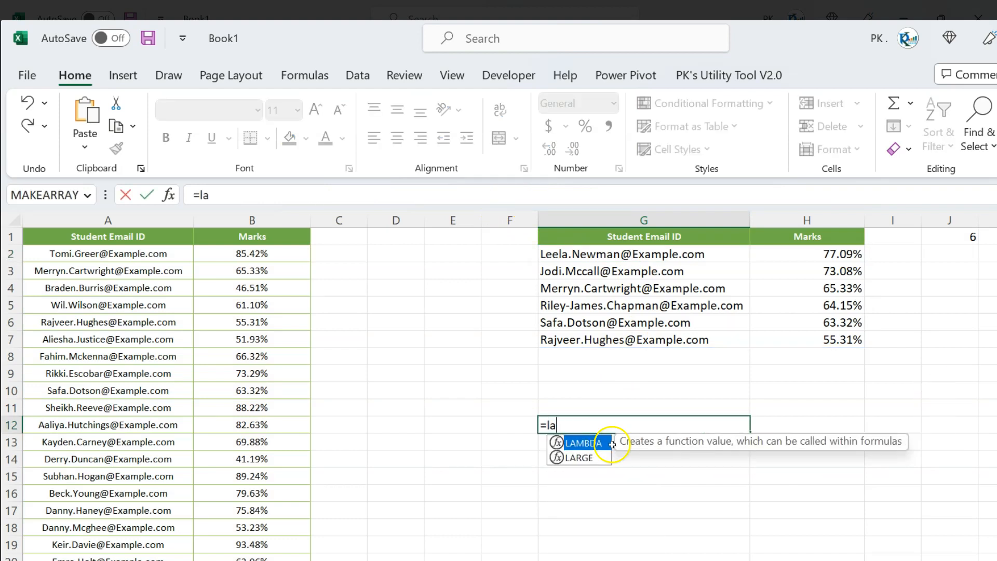
{"action": "double_click", "coordinate": [612, 443]}
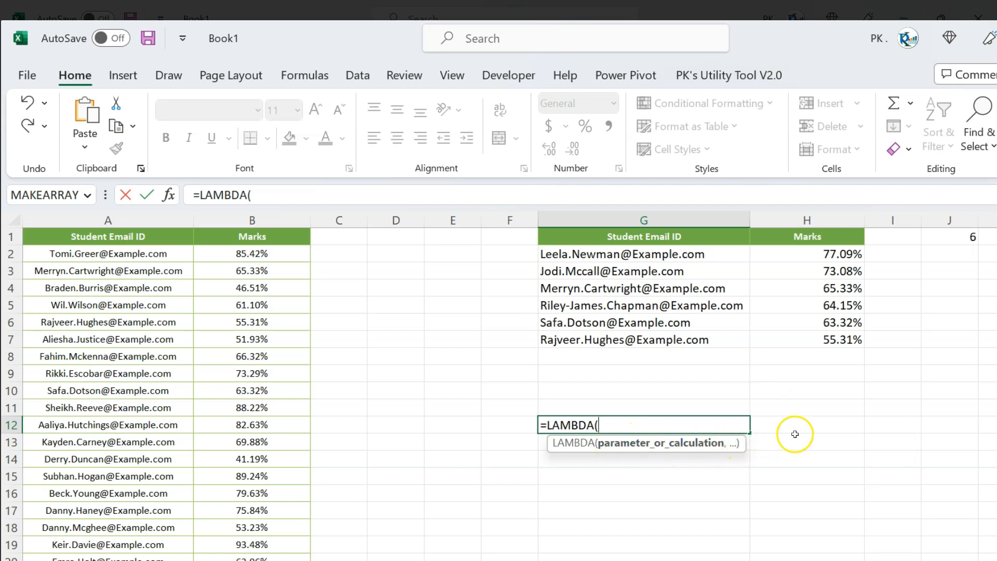
{"action": "key", "text": "Escape"}
Step: Examine the formula in G2 for its variable inputs: the A2:B38 table, the B2:B38 marks and the J1 count
{"action": "left_click", "coordinate": [675, 254]}
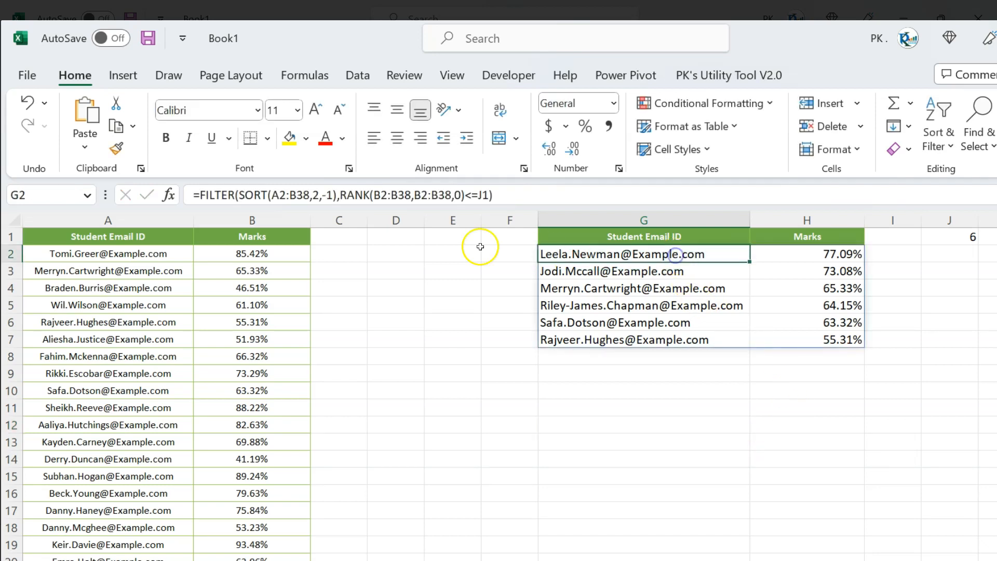
{"action": "left_click_drag", "start_coordinate": [268, 195], "coordinate": [311, 194]}
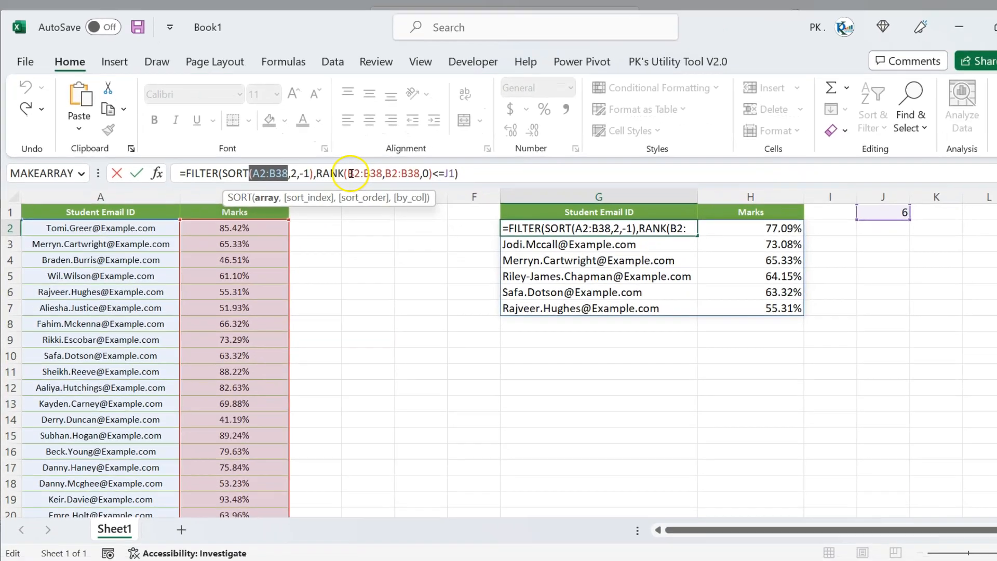
{"action": "left_click_drag", "start_coordinate": [374, 195], "coordinate": [404, 195]}
{"action": "left_click_drag", "start_coordinate": [358, 157], "coordinate": [428, 156]}
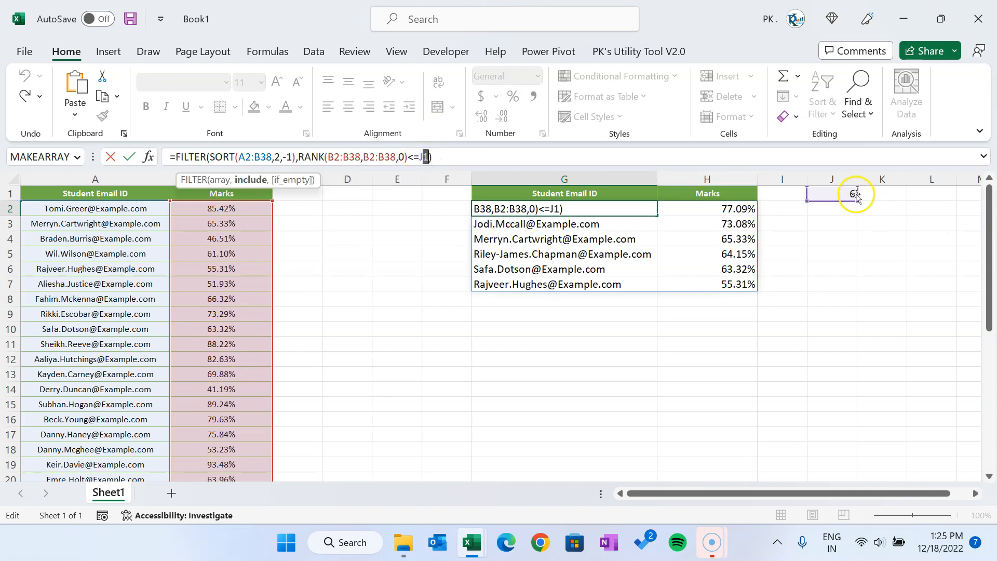
{"action": "left_click_drag", "start_coordinate": [328, 155], "coordinate": [395, 156]}
{"action": "left_click_drag", "start_coordinate": [239, 158], "coordinate": [274, 159]}
{"action": "key", "text": "Escape"}
Step: Start a LAMBDA formula in G12 with the parameters Whole_Range, Number_Range and Top_Count
{"action": "type", "text": "=LAMBDA("}
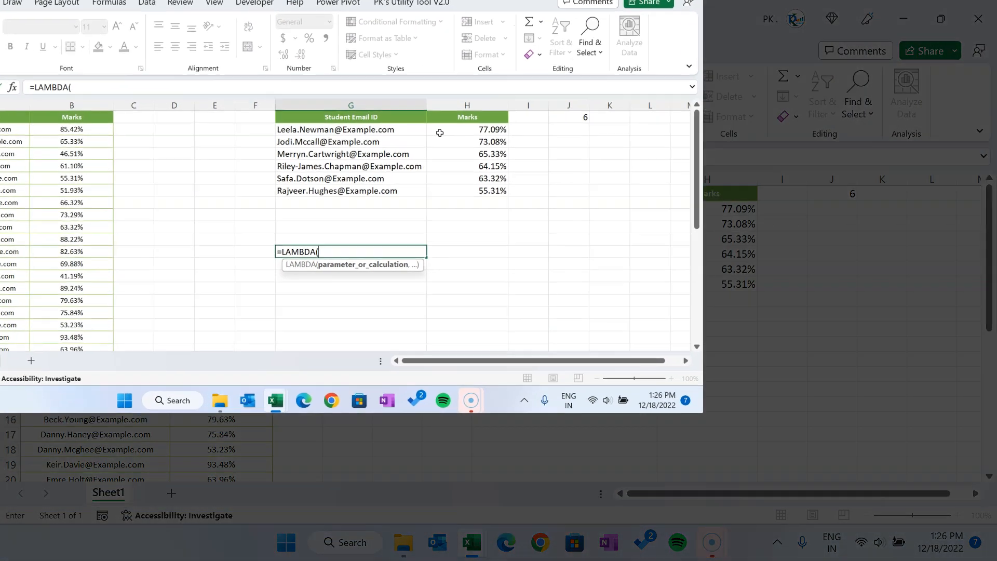
{"action": "type", "text": "Wholer"}
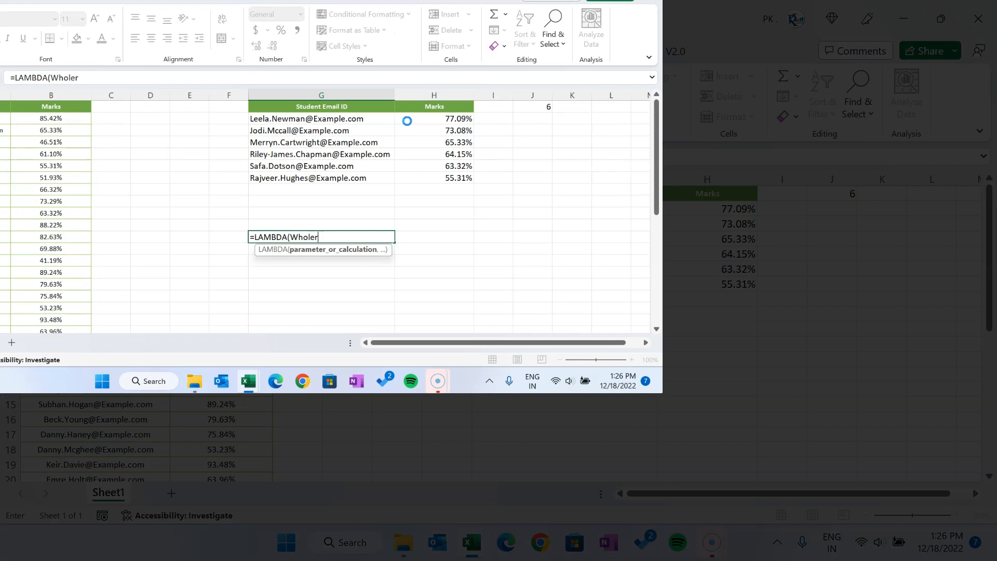
{"action": "key", "text": "BackSpace"}
{"action": "type", "text": "_Range,"}
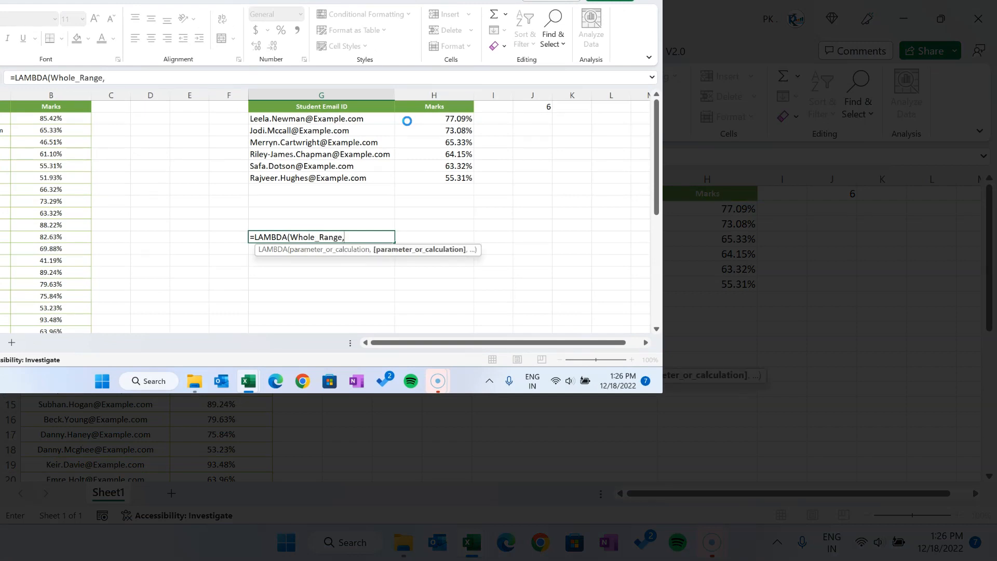
{"action": "type", "text": "Num"}
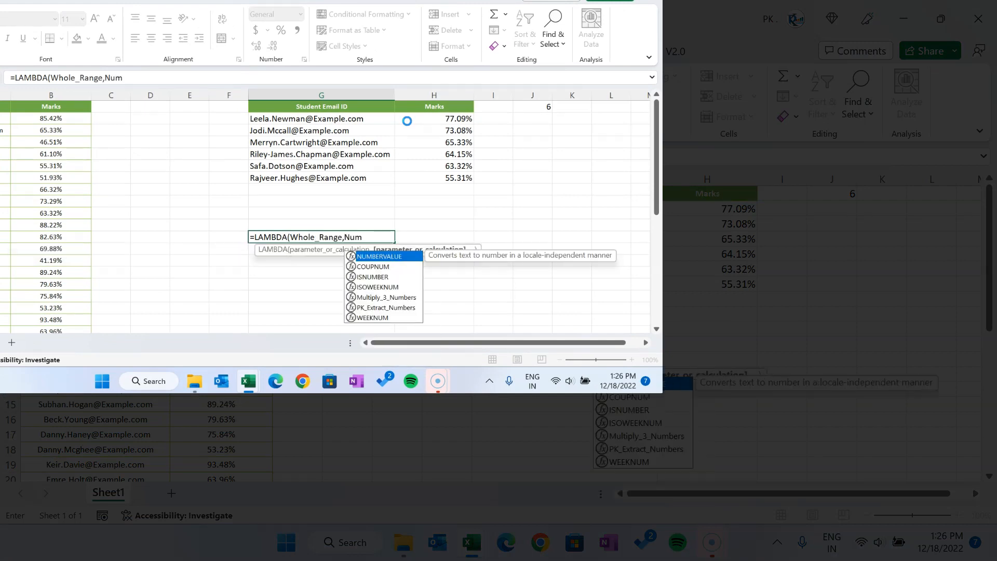
{"action": "type", "text": "ber_Range,To"}
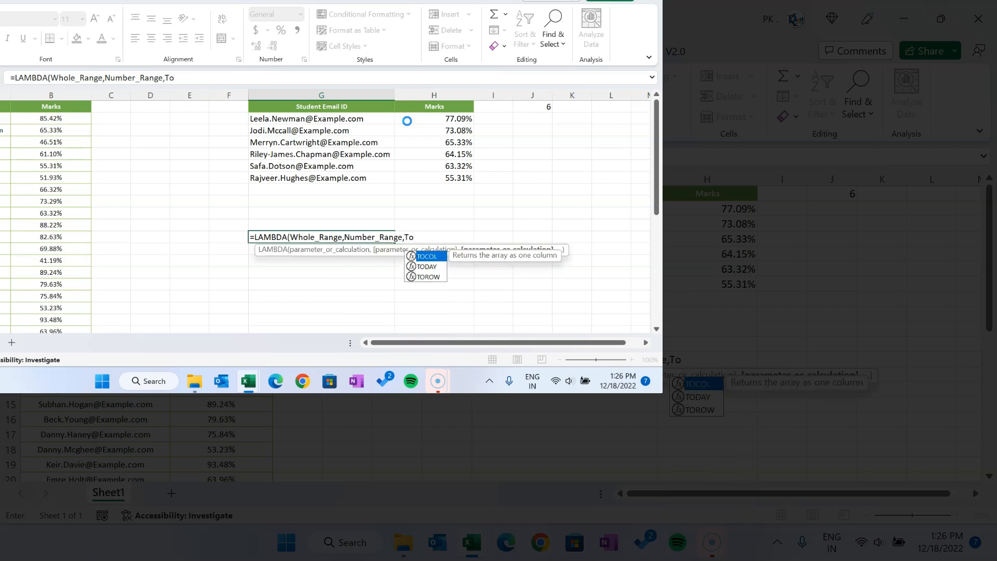
{"action": "type", "text": "p_Count"}
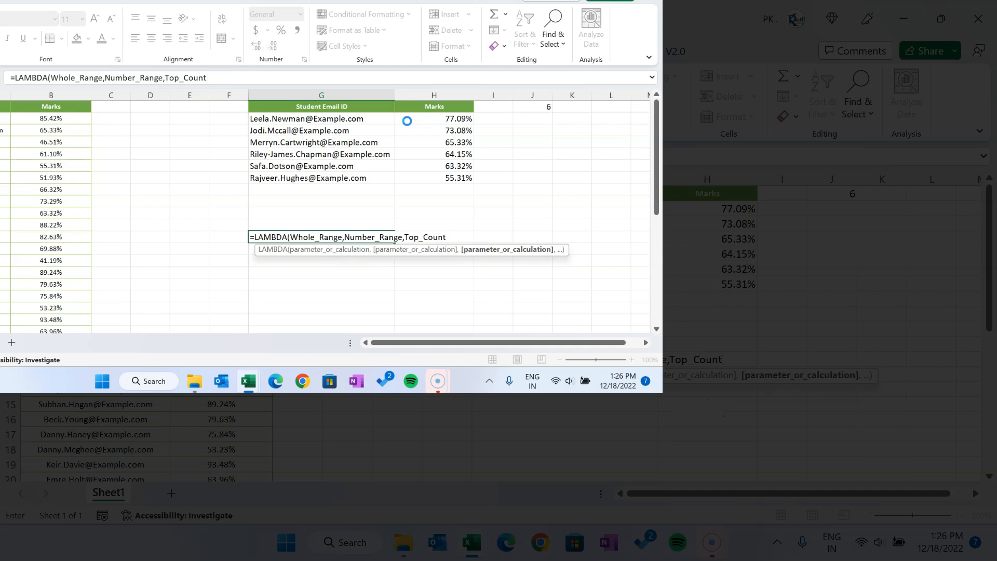
Step: Paste the copied FILTER formula as the LAMBDA's calculation and replace SORT's A2:B38 reference with Whole_Range
{"action": "type", "text": ","}
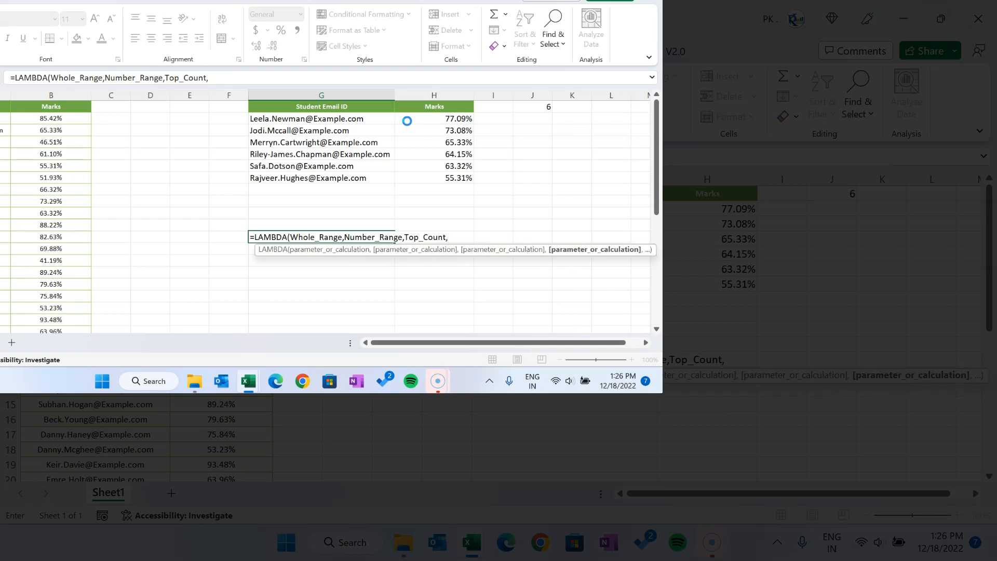
{"action": "key", "text": "ctrl+v"}
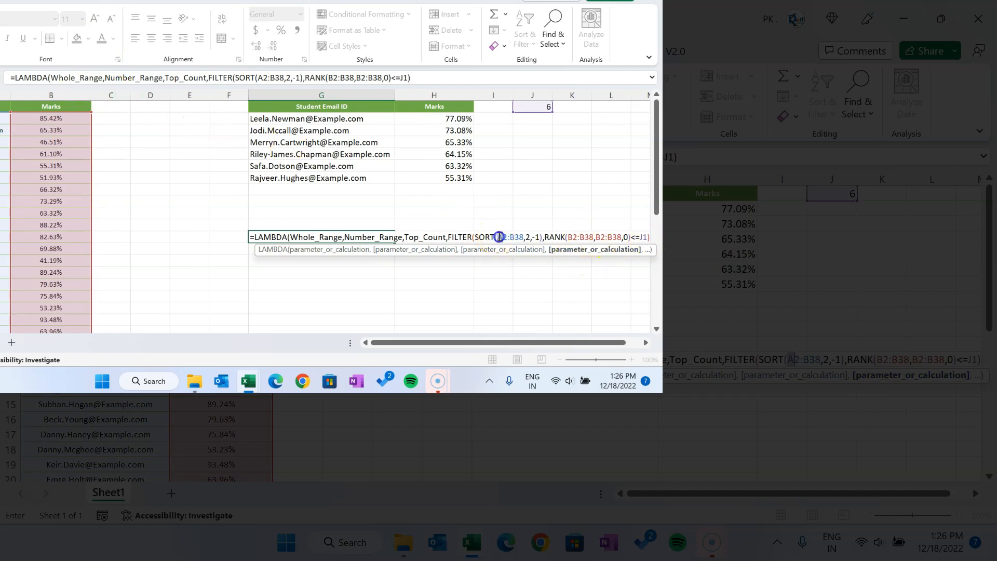
{"action": "left_click", "coordinate": [521, 236]}
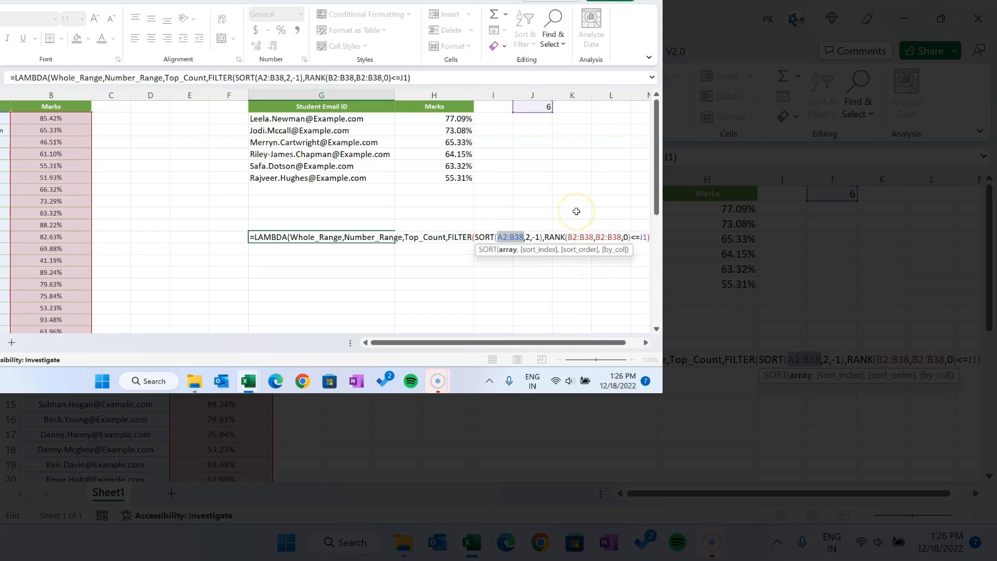
{"action": "type", "text": "Who"}
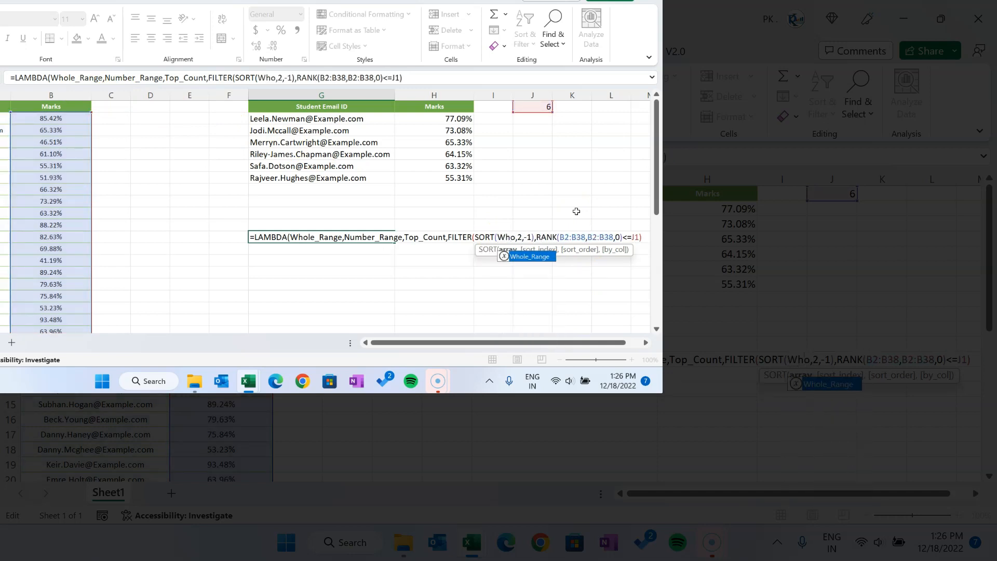
{"action": "double_click", "coordinate": [528, 257]}
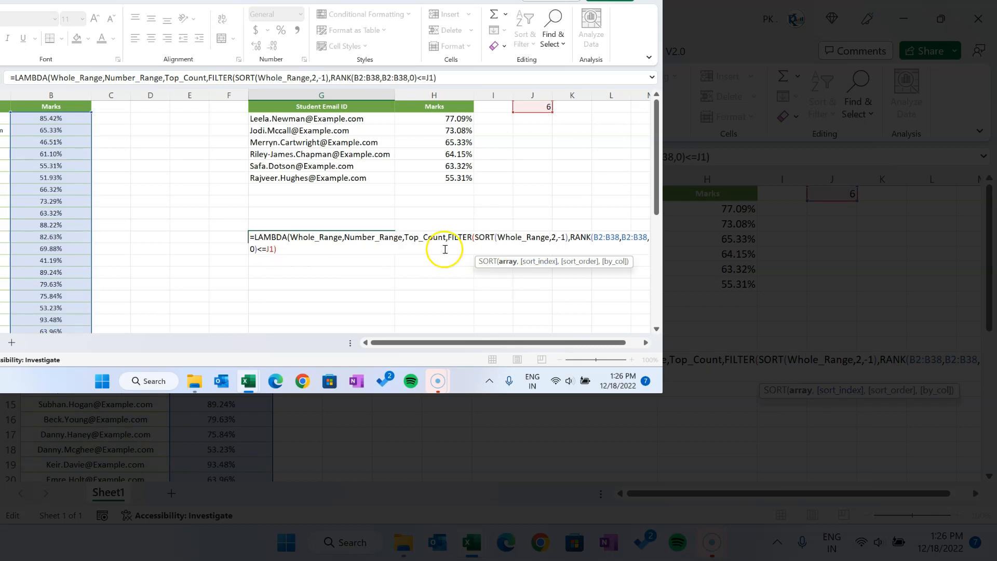
Step: Replace both B2:B38 references inside the RANK function with the Number_Range parameter
{"action": "left_click_drag", "start_coordinate": [596, 237], "coordinate": [620, 237]}
{"action": "left_click", "coordinate": [595, 238]}
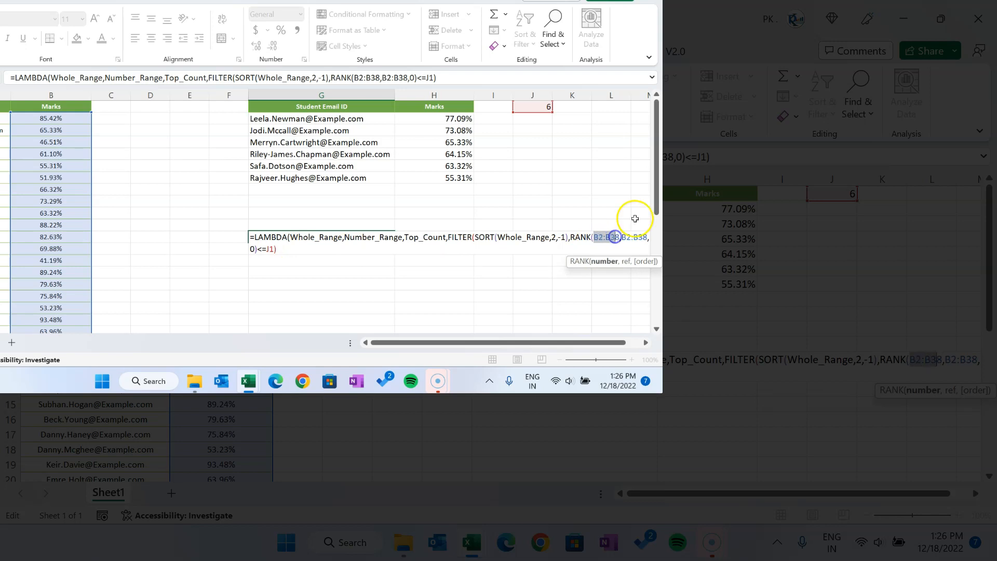
{"action": "type", "text": "num"}
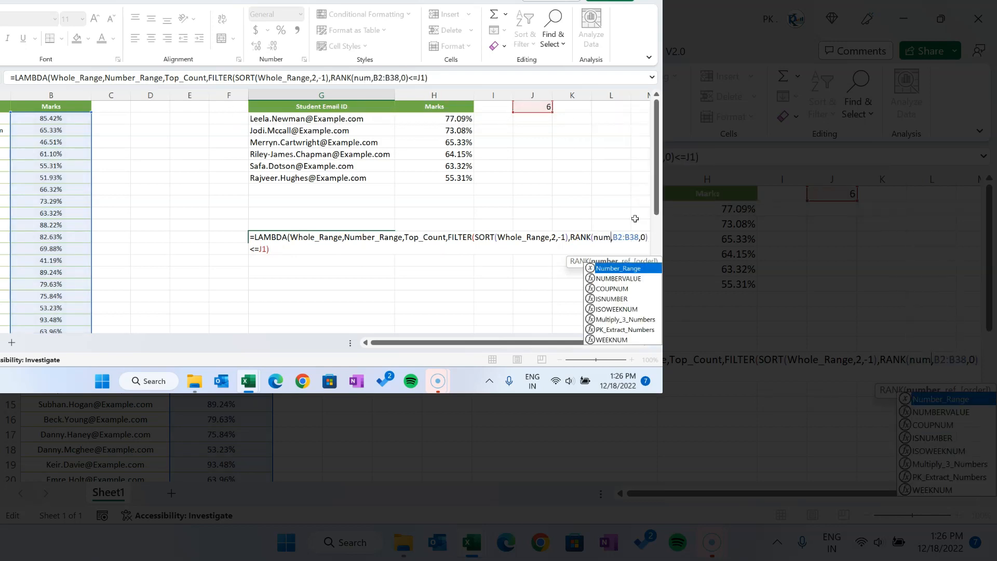
{"action": "key", "text": "Tab"}
{"action": "left_click", "coordinate": [310, 249]}
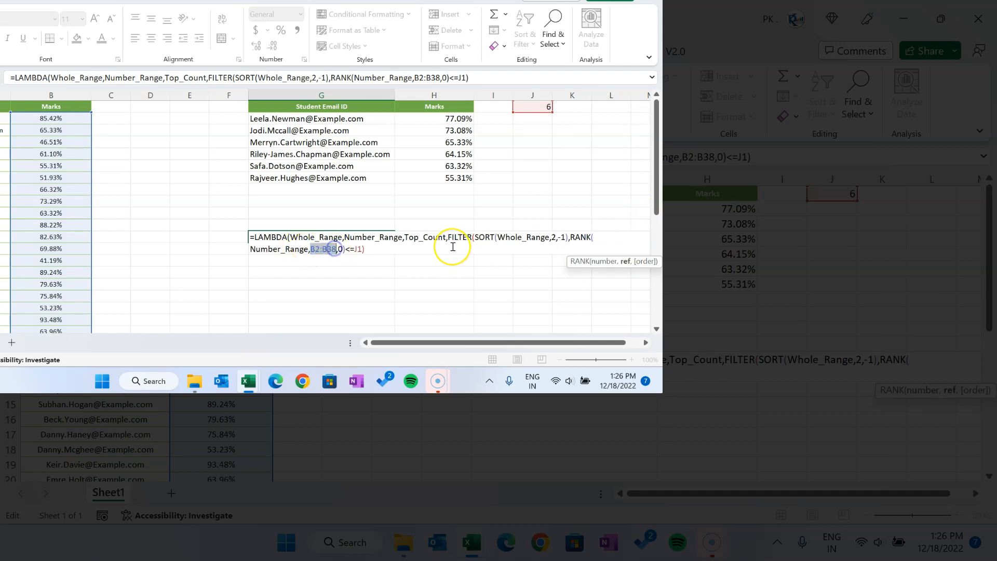
{"action": "type", "text": "num"}
{"action": "key", "text": "Tab"}
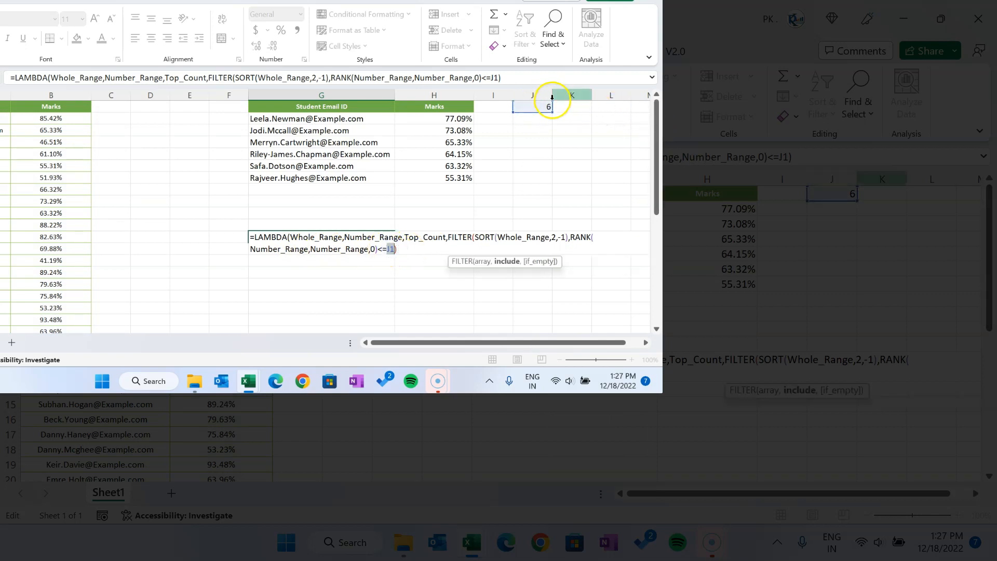
Step: Replace the J1 reference with Top_Count, then close the LAMBDA's parenthesis and enter the formula in G12
{"action": "type", "text": "top"}
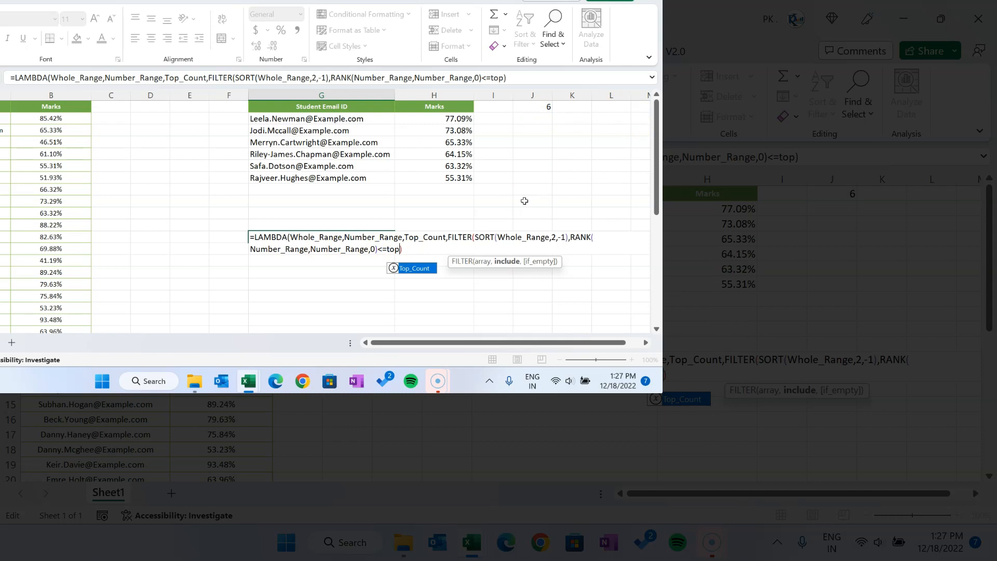
{"action": "key", "text": "Tab"}
{"action": "left_click", "coordinate": [412, 237]}
{"action": "double_click", "coordinate": [412, 237]}
{"action": "left_click", "coordinate": [431, 249]}
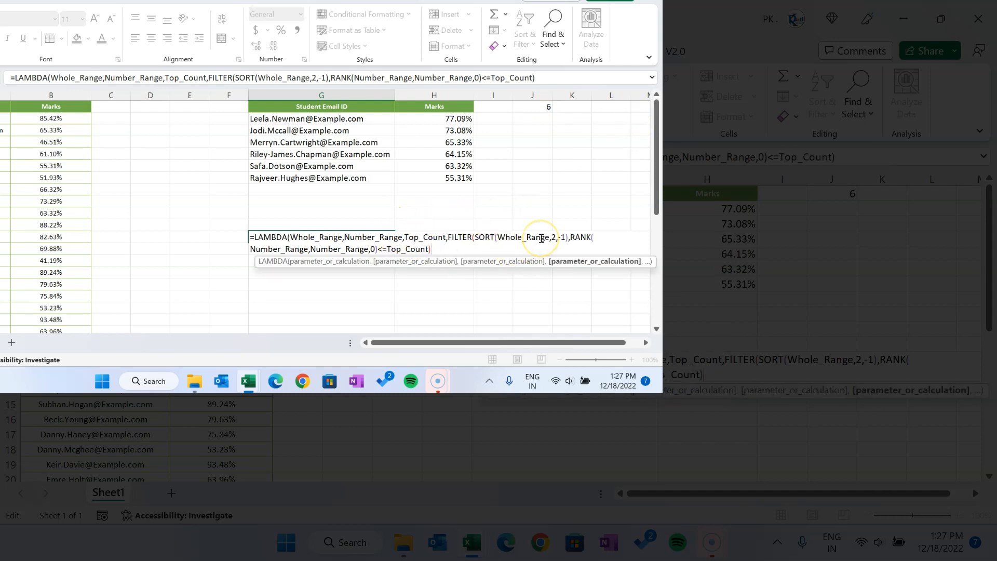
{"action": "type", "text": ")"}
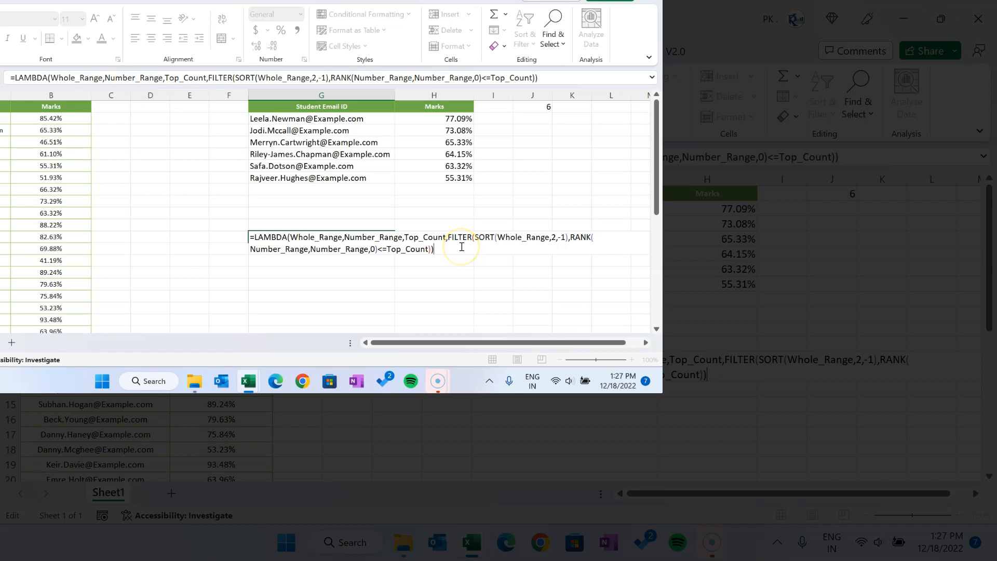
{"action": "key", "text": "ctrl+Return"}
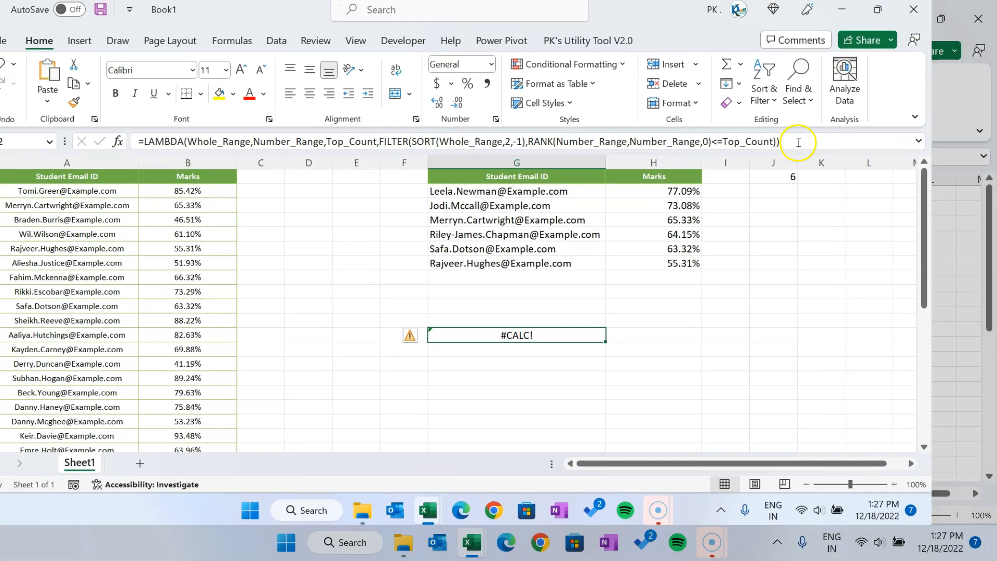
Step: Copy the full LAMBDA formula from G12 and start a new defined name called Find_Top
{"action": "left_click_drag", "start_coordinate": [537, 78], "coordinate": [120, 78]}
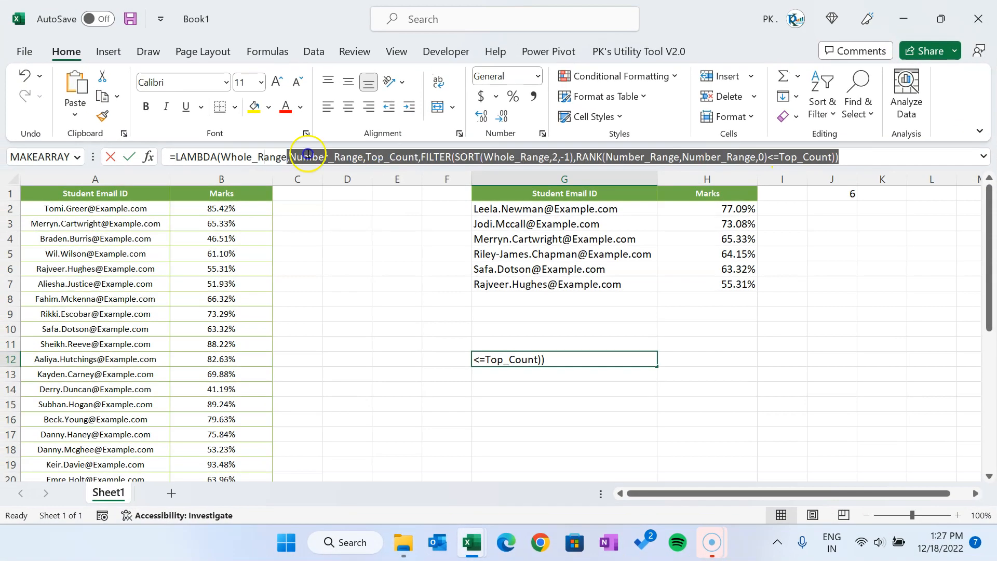
{"action": "key", "text": "Escape"}
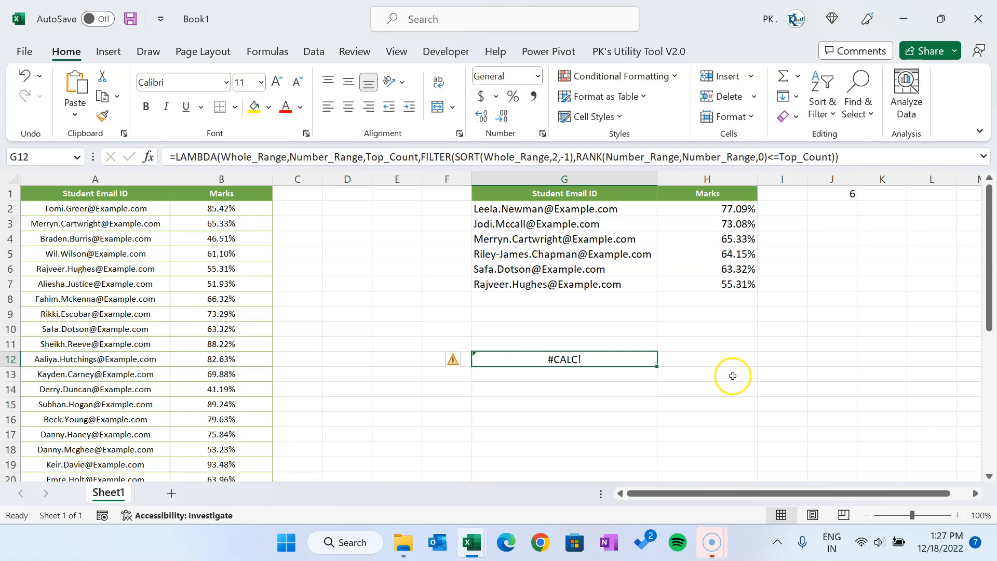
{"action": "left_click", "coordinate": [280, 54]}
{"action": "left_click", "coordinate": [386, 88]}
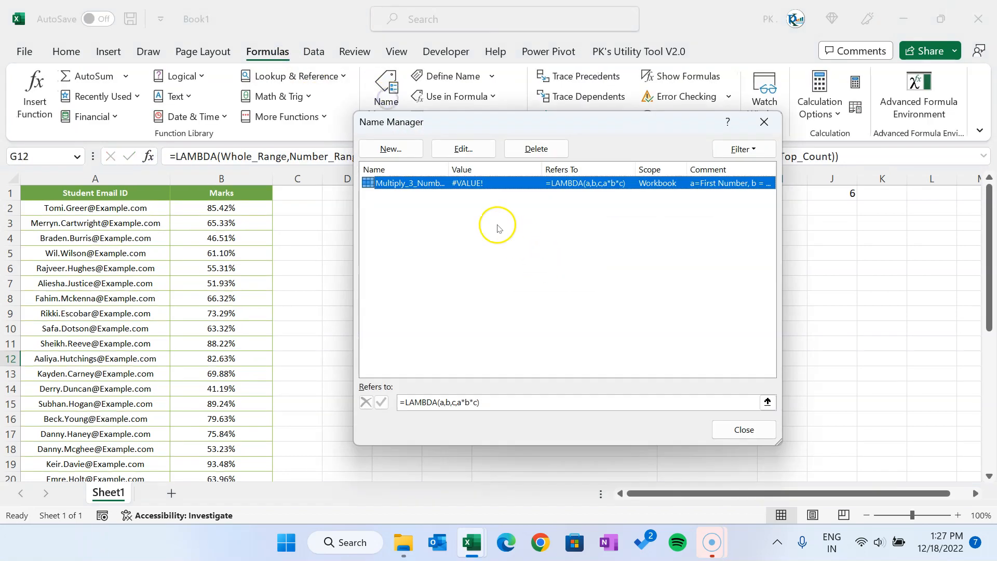
{"action": "left_click", "coordinate": [391, 149]}
{"action": "left_click_drag", "start_coordinate": [535, 197], "coordinate": [395, 246]}
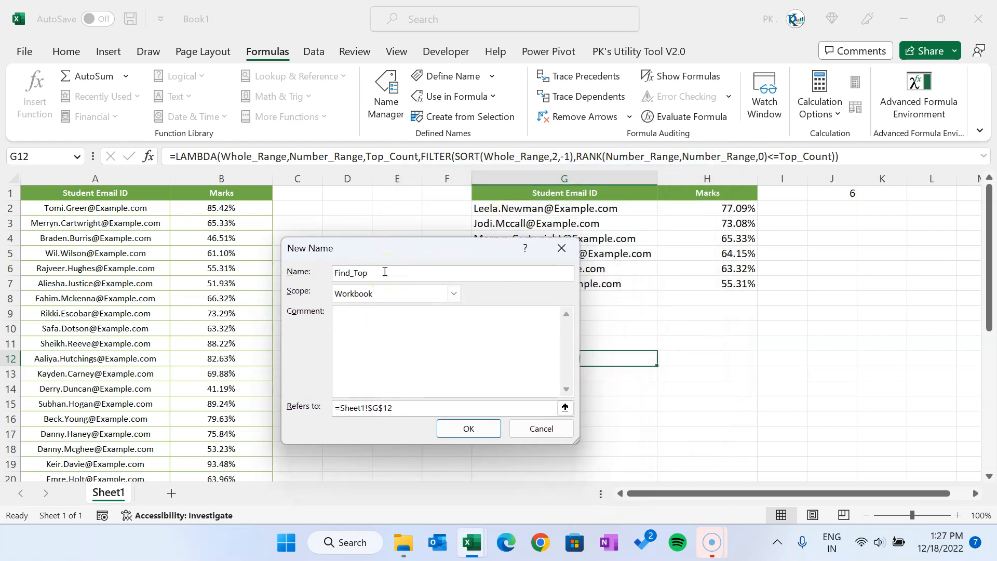
Step: Make the Find_Top name refer to the copied LAMBDA formula with Workbook scope, and save it
{"action": "left_click", "coordinate": [371, 327]}
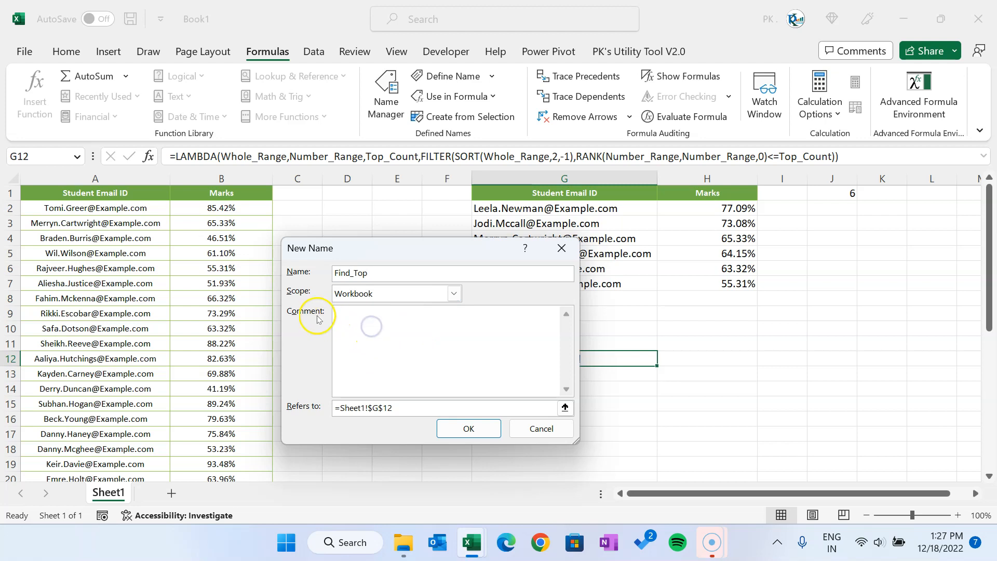
{"action": "left_click", "coordinate": [318, 403]}
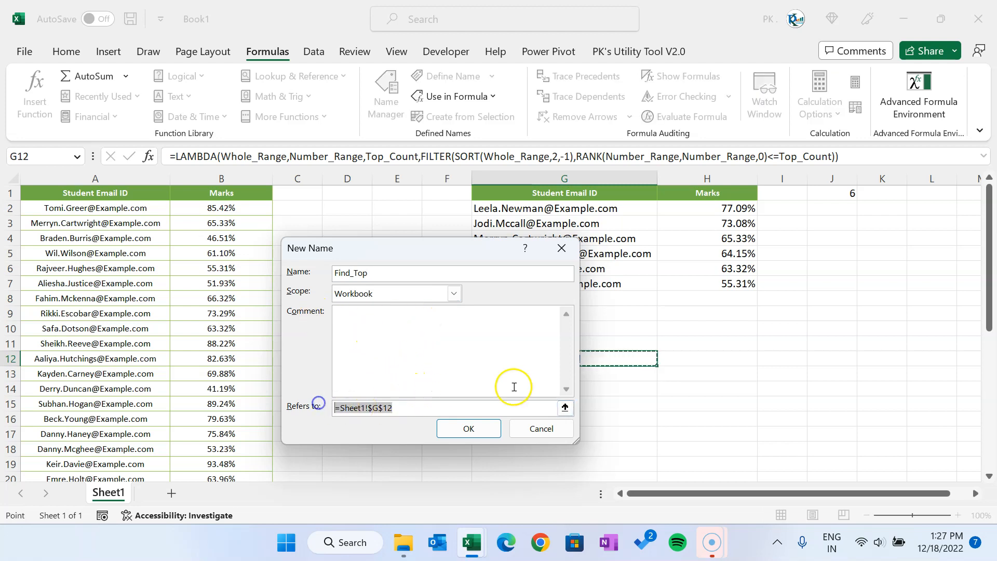
{"action": "key", "text": "ctrl+v"}
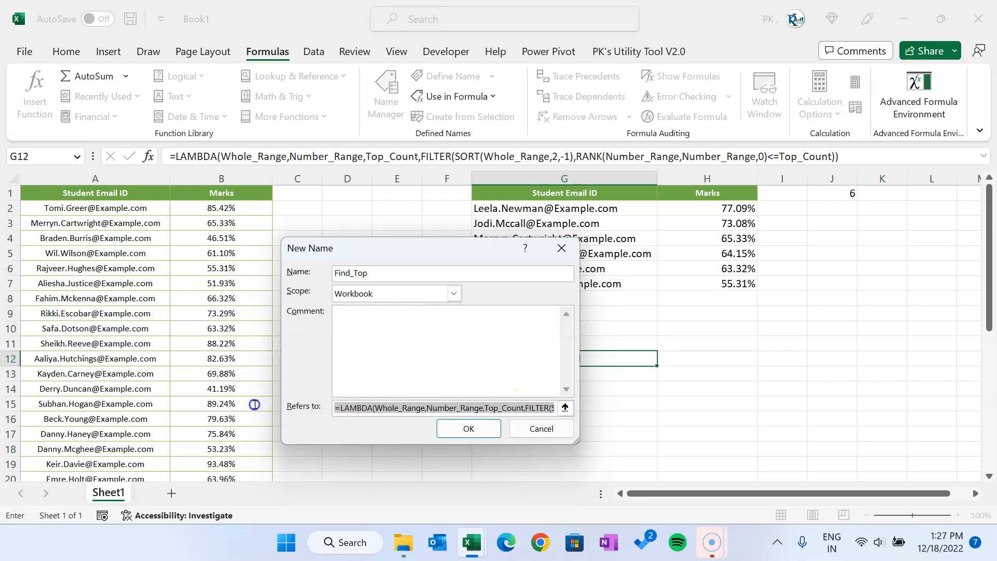
{"action": "left_click", "coordinate": [469, 429]}
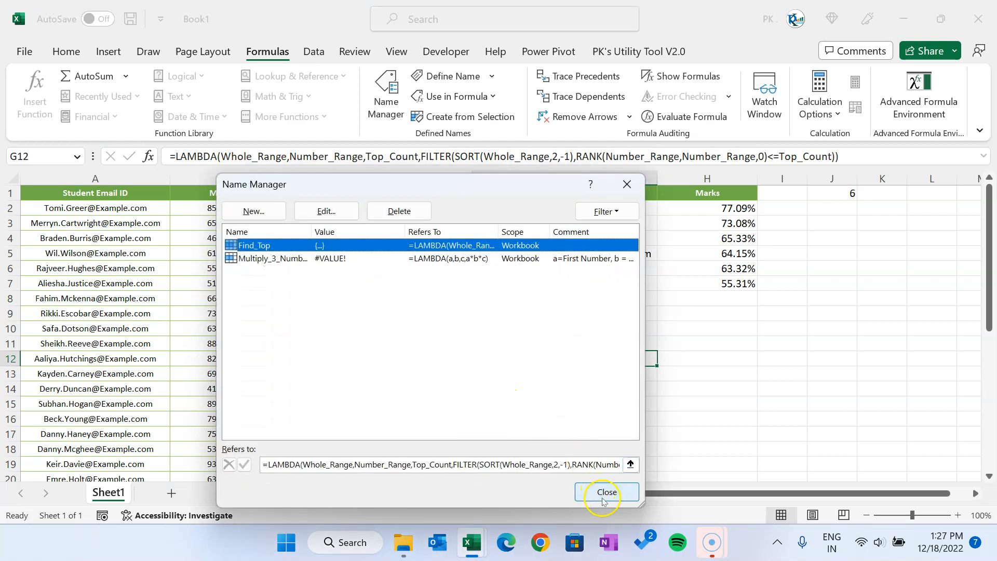
{"action": "left_click", "coordinate": [605, 492]}
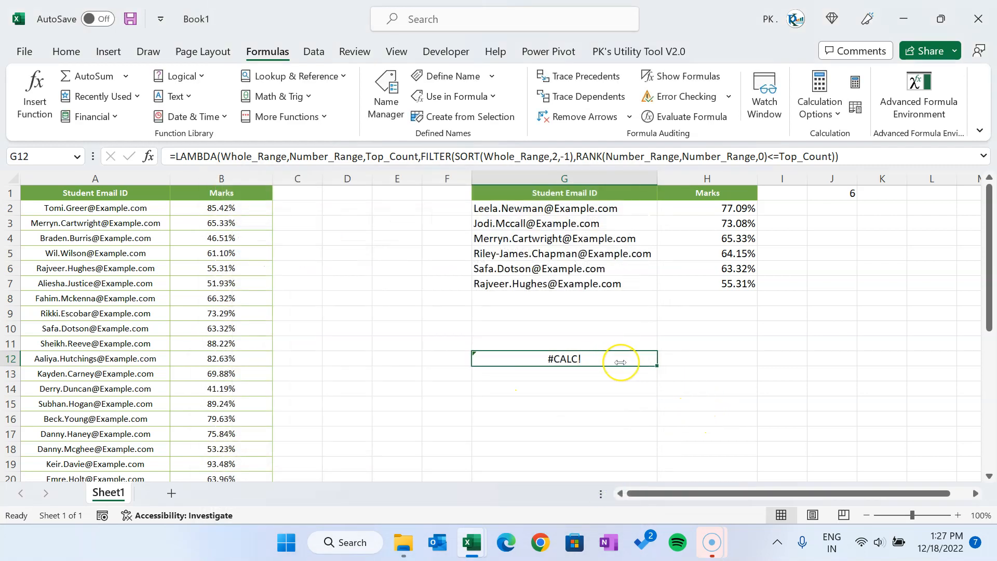
Step: Clear the LAMBDA formula in G12 and the old FILTER results in G2:H7
{"action": "key", "text": "Delete"}
{"action": "left_click_drag", "start_coordinate": [566, 209], "coordinate": [699, 285]}
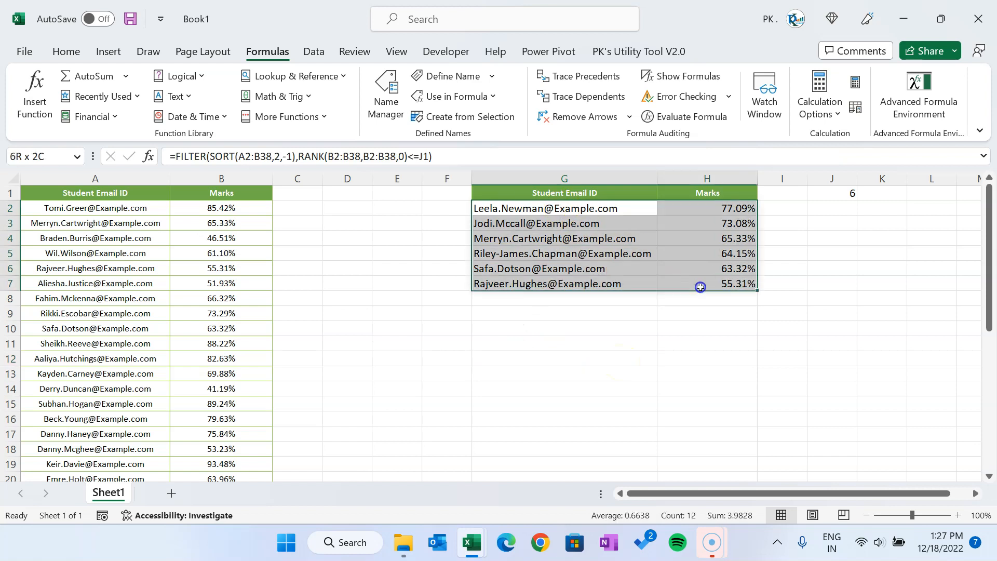
{"action": "key", "text": "Delete"}
{"action": "key", "text": "Up"}
{"action": "key", "text": "Down"}
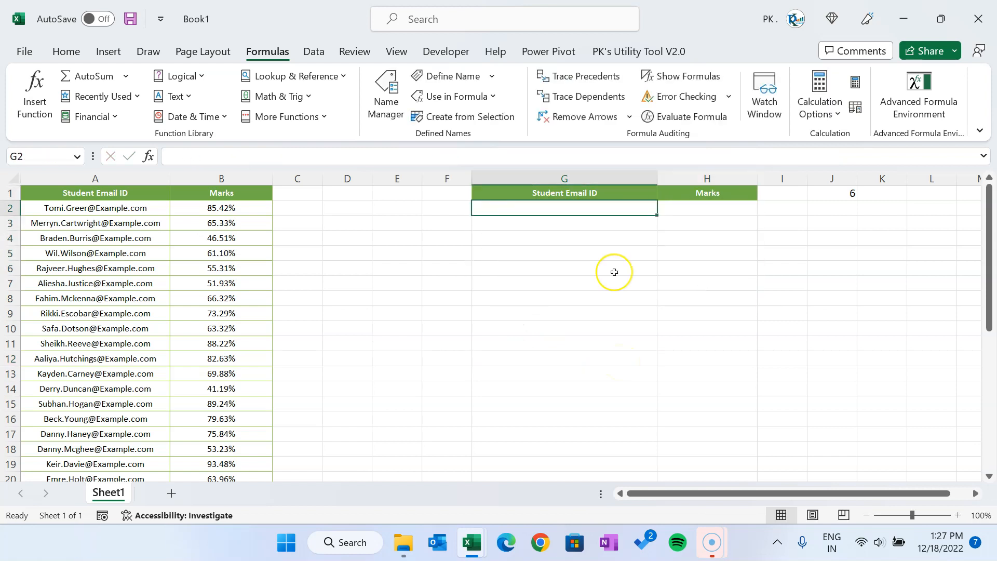
Step: Start a Find_Top formula in G2 with A2:B38 as the Whole_Range argument
{"action": "type", "text": "=find"}
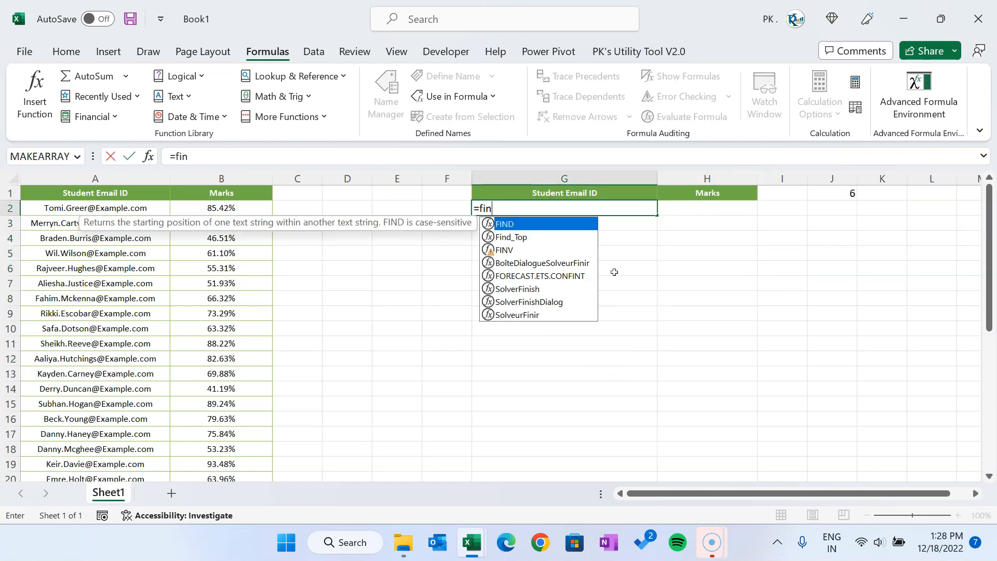
{"action": "key", "text": "Down"}
{"action": "key", "text": "Tab"}
{"action": "key", "text": "Left"}
{"action": "key", "text": "Left"}
{"action": "key", "text": "Left"}
{"action": "key", "text": "Left"}
{"action": "key", "text": "Left"}
{"action": "key", "text": "Left"}
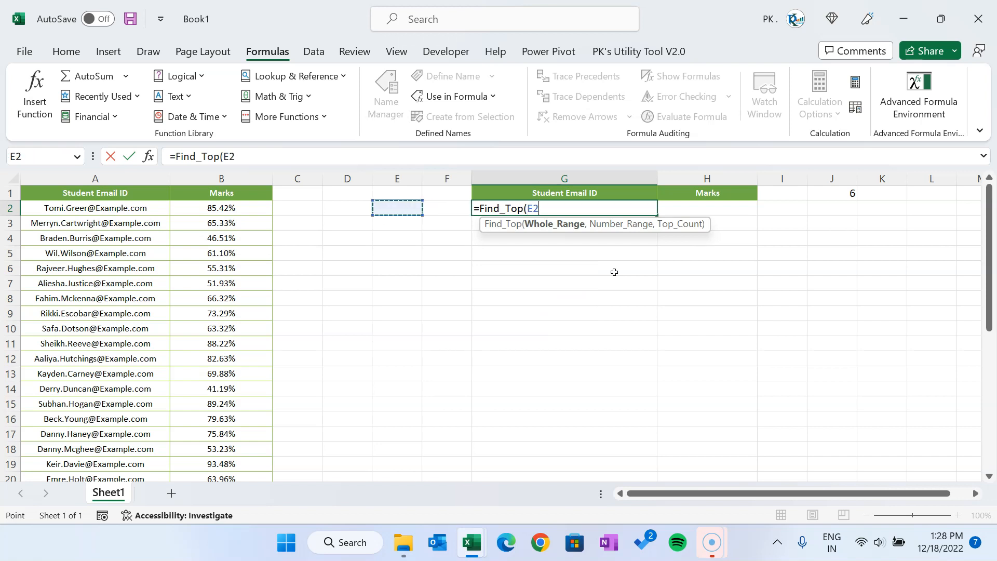
{"action": "key", "text": "shift+Right"}
{"action": "key", "text": "ctrl+shift+Down"}
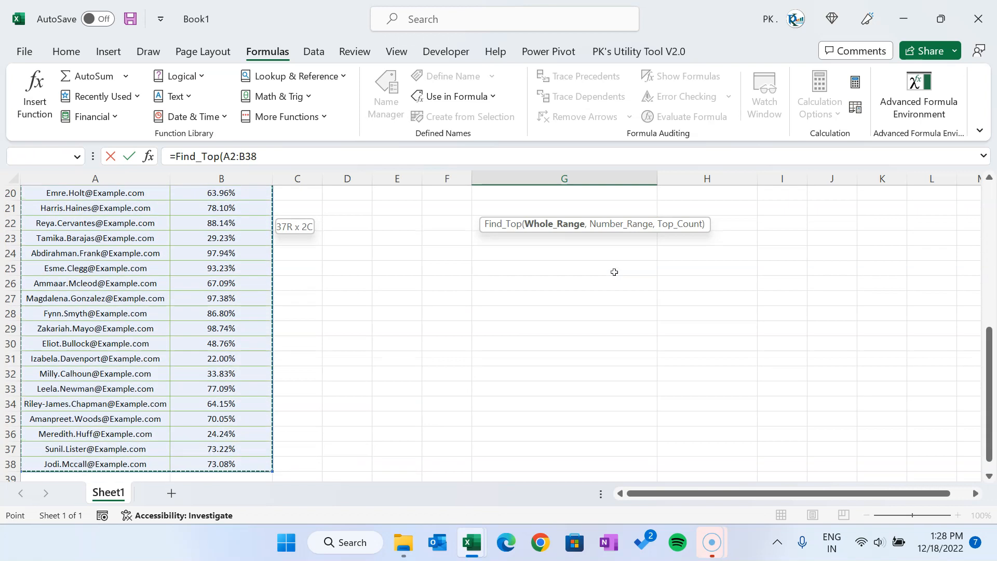
Step: Complete the Find_Top formula with B2:B38 as Number_Range and 3 as Top_Count, and enter it
{"action": "type", "text": ","}
{"action": "key", "text": "Left"}
{"action": "key", "text": "Left"}
{"action": "key", "text": "Left"}
{"action": "key", "text": "Left"}
{"action": "key", "text": "Left"}
{"action": "key", "text": "Up"}
{"action": "key", "text": "Down"}
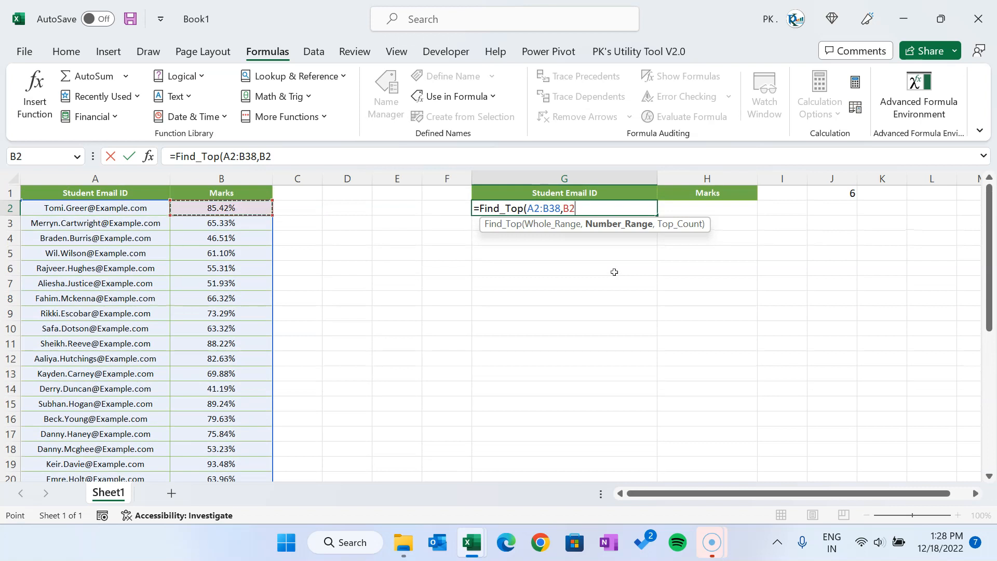
{"action": "key", "text": "ctrl+shift+Down"}
{"action": "type", "text": ",3"}
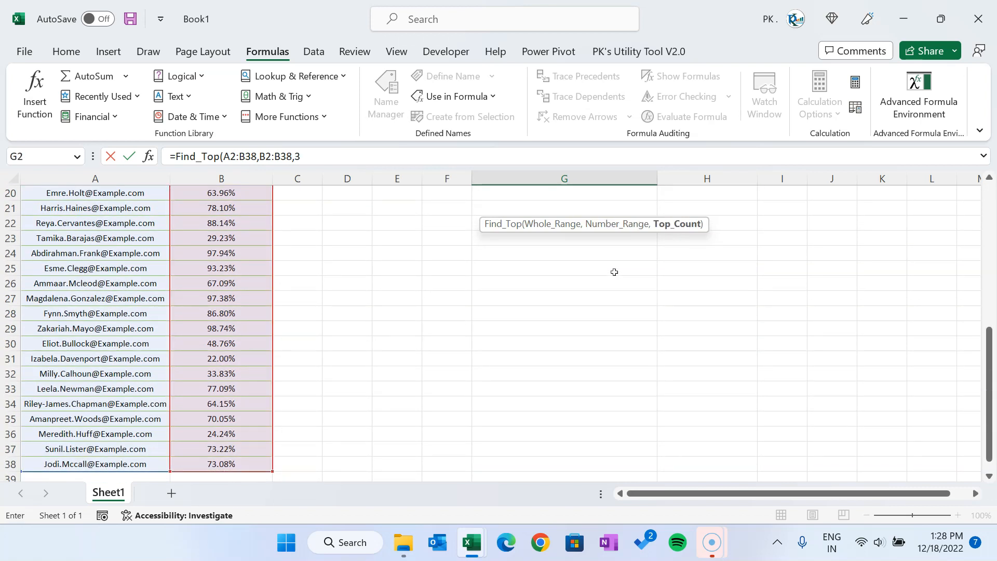
{"action": "key", "text": "Tab"}
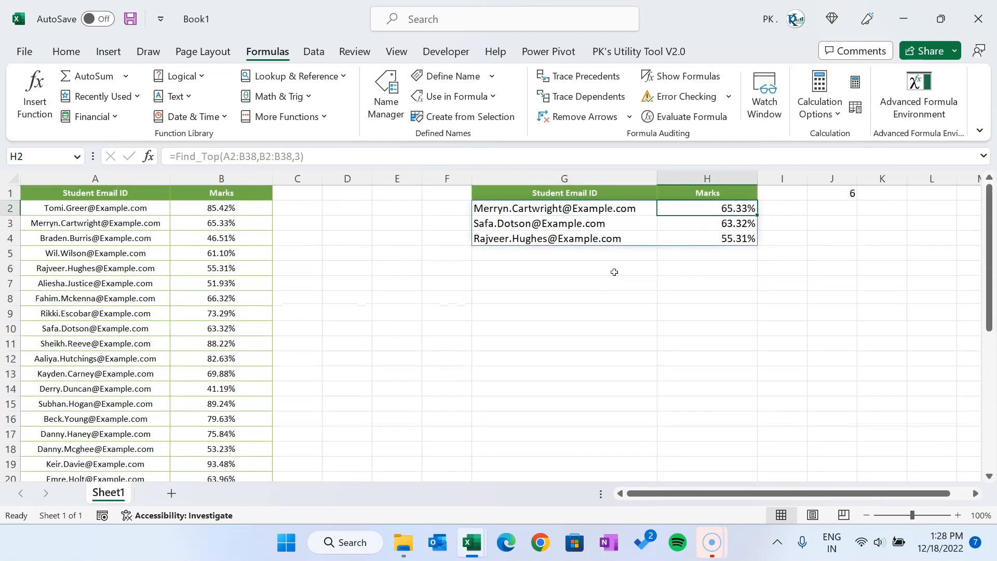
Step: Change the Top_Count argument of the Find_Top formula in G2 to a reference to cell J1
{"action": "left_click", "coordinate": [625, 210]}
{"action": "left_click", "coordinate": [338, 157]}
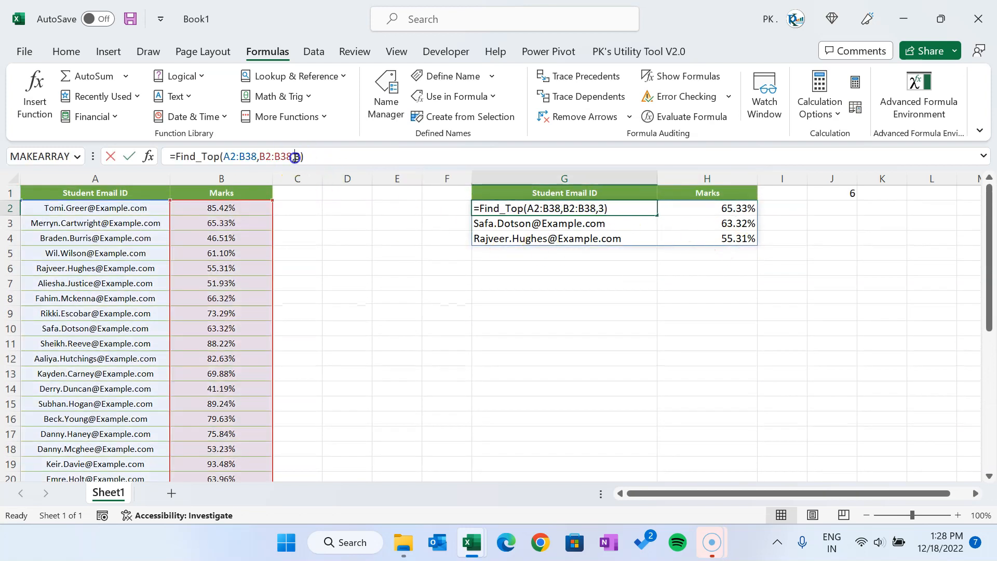
{"action": "key", "text": "shift+Left"}
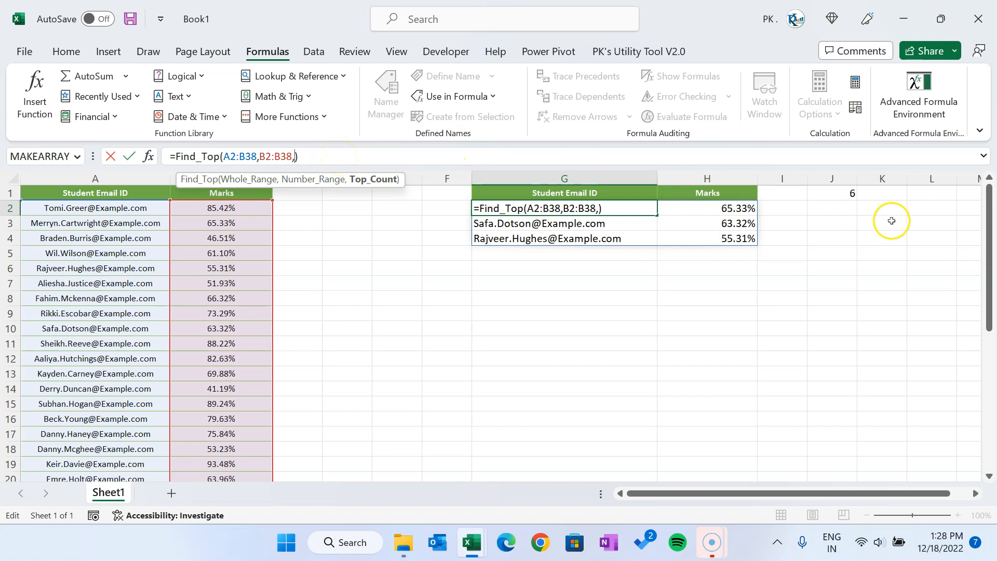
{"action": "left_click", "coordinate": [855, 193]}
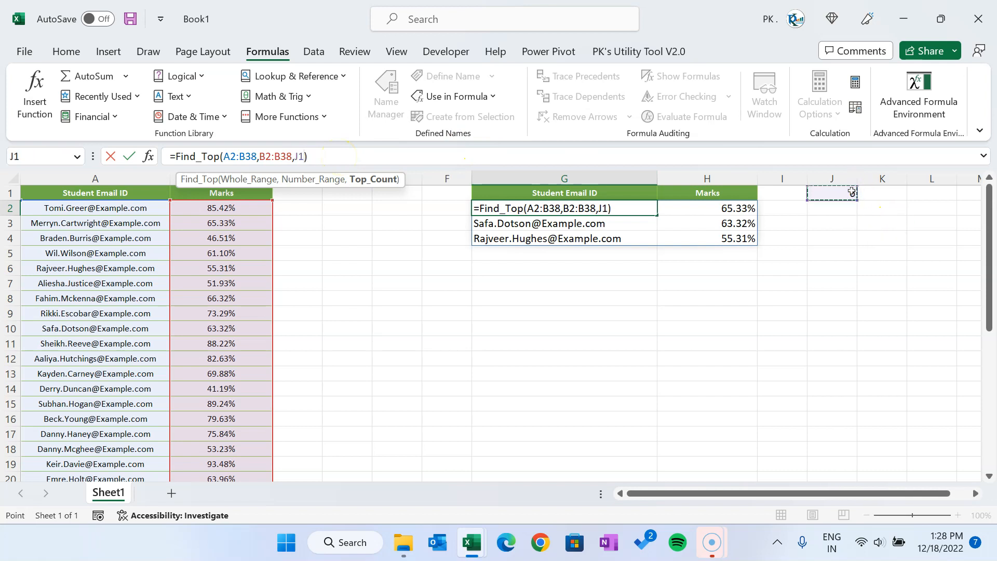
{"action": "key", "text": "ctrl+Return"}
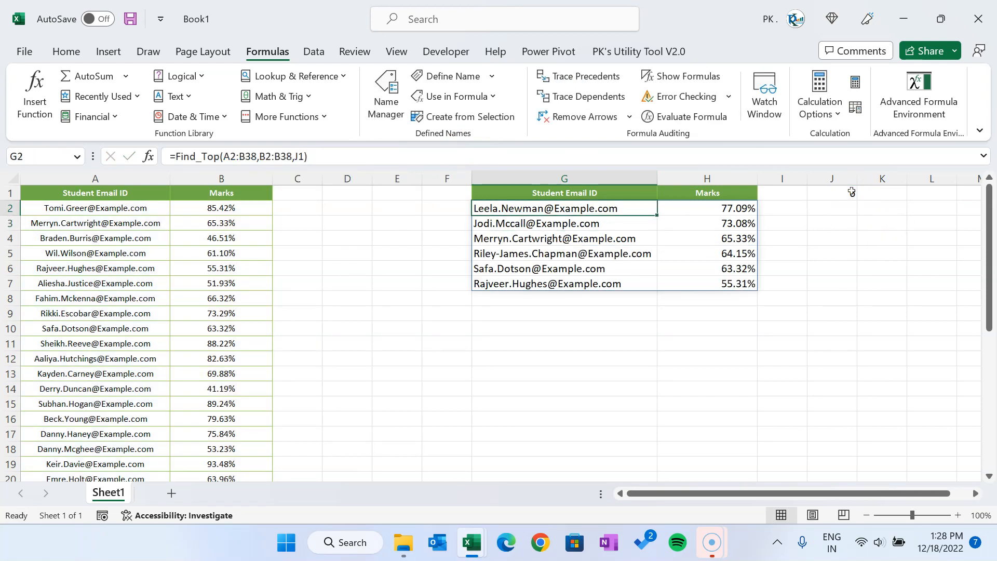
Step: Set the top count in cell J1 to 5
{"action": "key", "text": "Down"}
{"action": "key", "text": "Down"}
{"action": "key", "text": "Right"}
{"action": "key", "text": "Right"}
{"action": "key", "text": "Right"}
{"action": "key", "text": "Up"}
{"action": "key", "text": "Up"}
{"action": "key", "text": "Up"}
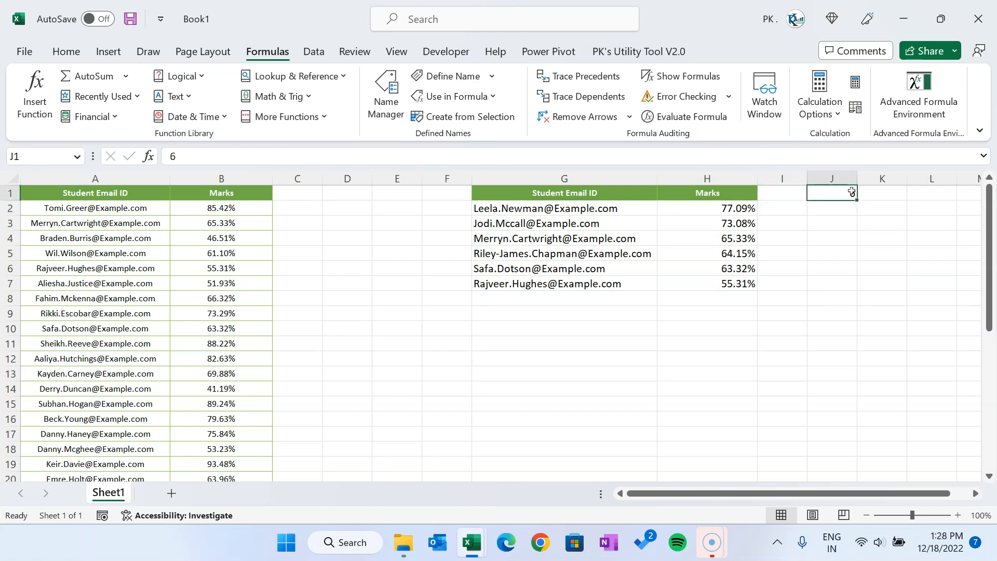
{"action": "type", "text": "5"}
{"action": "key", "text": "Return"}
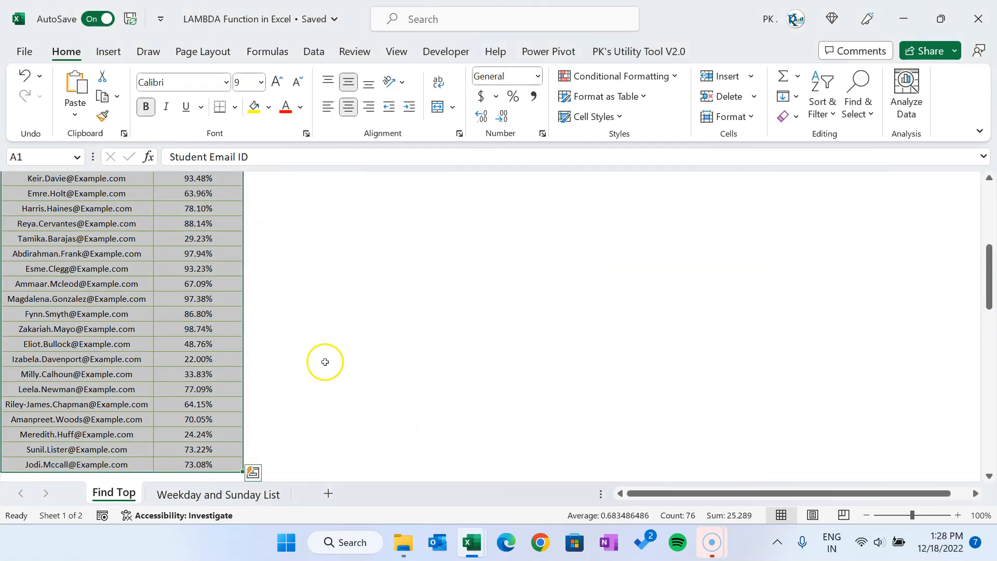
Step: Copy the Start Date and End Date block from the Weekday and Sunday List sheet into A1 of a new sheet in Book1
{"action": "left_click", "coordinate": [325, 362]}
{"action": "left_click", "coordinate": [223, 492]}
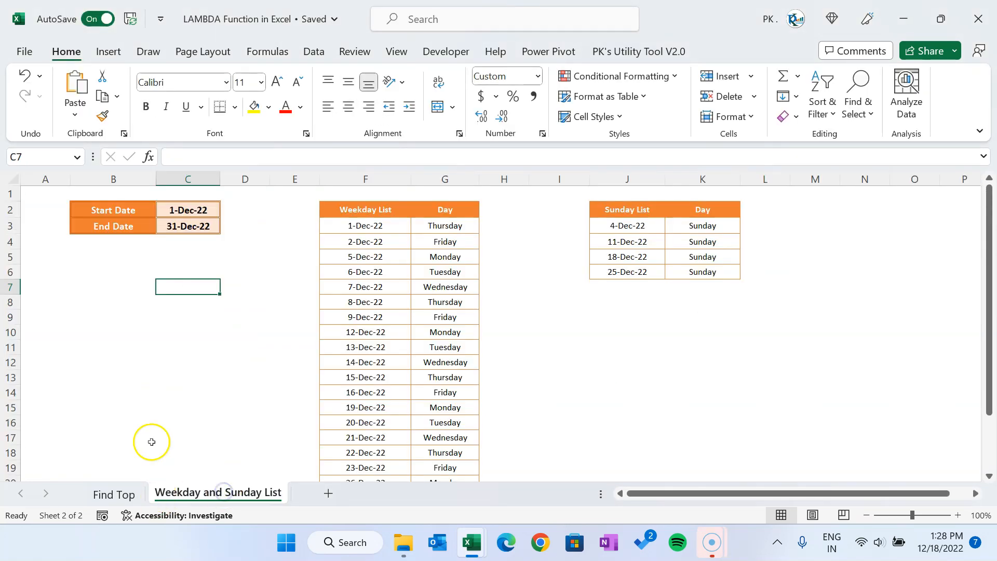
{"action": "left_click_drag", "start_coordinate": [106, 209], "coordinate": [189, 222]}
{"action": "key", "text": "ctrl+c"}
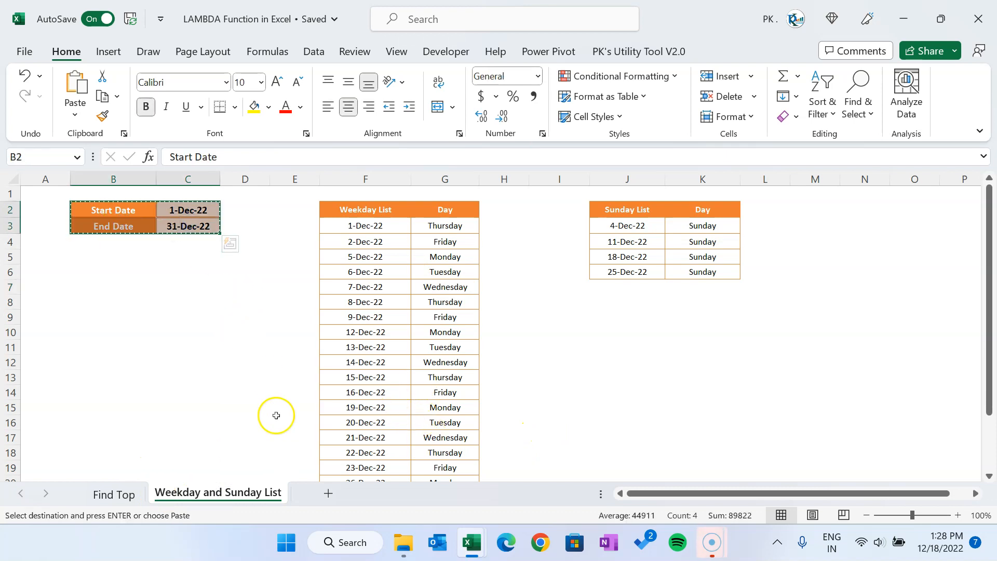
{"action": "key", "text": "alt+Tab"}
{"action": "left_click", "coordinate": [171, 493]}
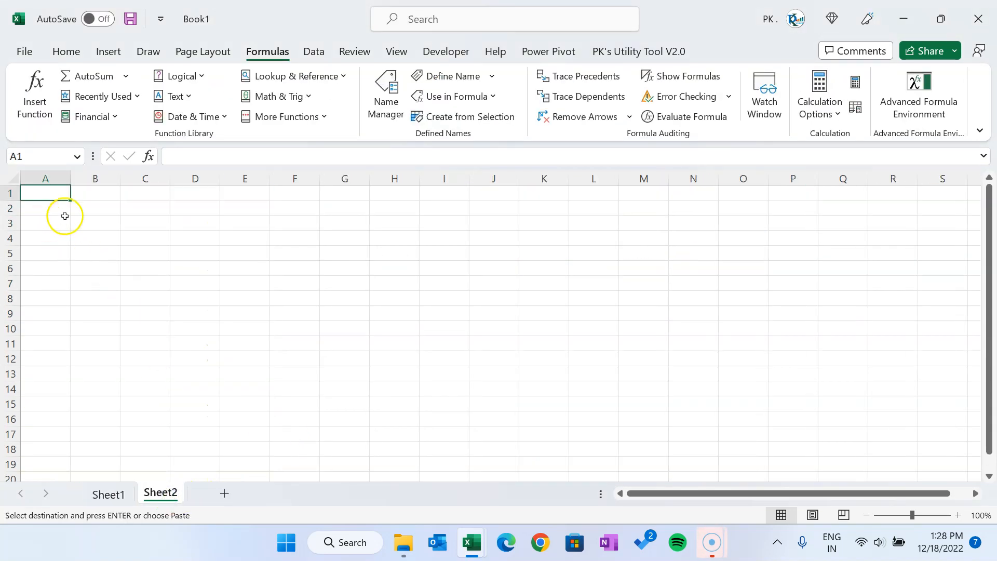
{"action": "key", "text": "ctrl+v"}
{"action": "key", "text": "Escape"}
Step: Widen columns A and B of the new sheet to fit the pasted date block
{"action": "left_click", "coordinate": [332, 256]}
{"action": "left_click", "coordinate": [57, 178]}
{"action": "left_click_drag", "start_coordinate": [70, 178], "coordinate": [117, 211]}
{"action": "left_click", "coordinate": [390, 261]}
{"action": "left_click", "coordinate": [116, 200]}
{"action": "left_click", "coordinate": [341, 209]}
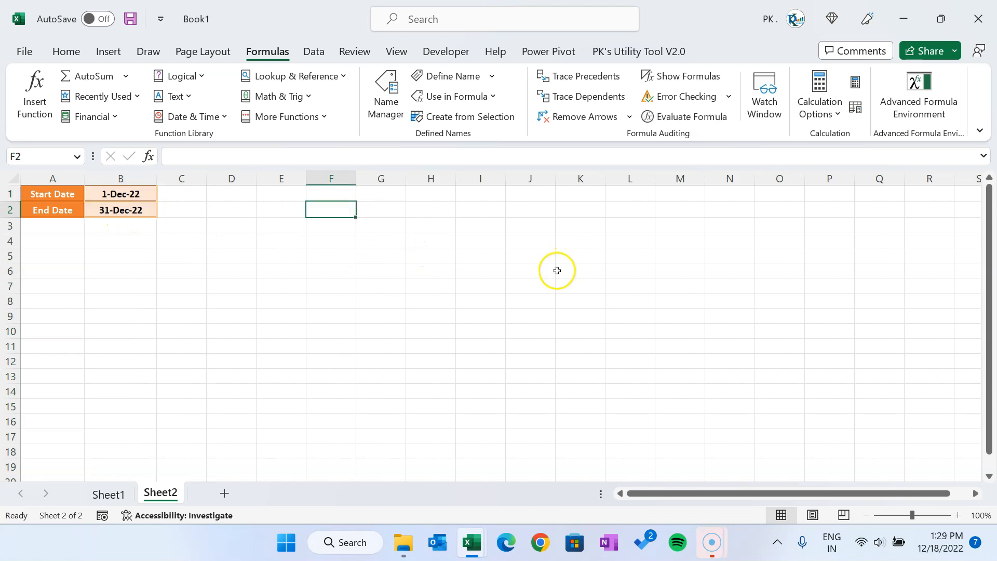
Step: Enter the headers Weekday in F1 and Day in G1, and widen both columns
{"action": "left_click", "coordinate": [337, 194]}
{"action": "type", "text": "Week"}
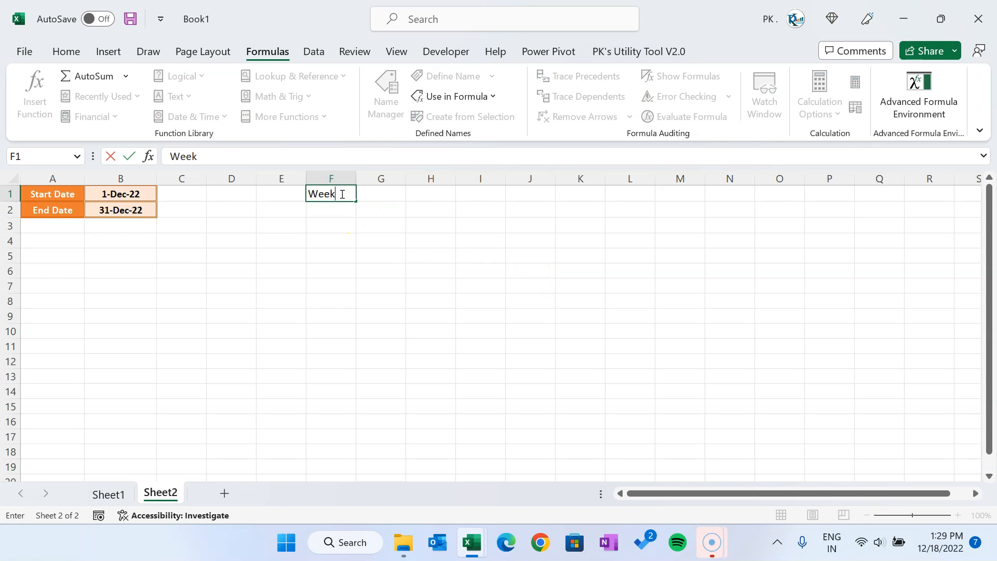
{"action": "type", "text": "day"}
{"action": "key", "text": "Return"}
{"action": "left_click", "coordinate": [340, 194]}
{"action": "key", "text": "Tab"}
{"action": "type", "text": "Day"}
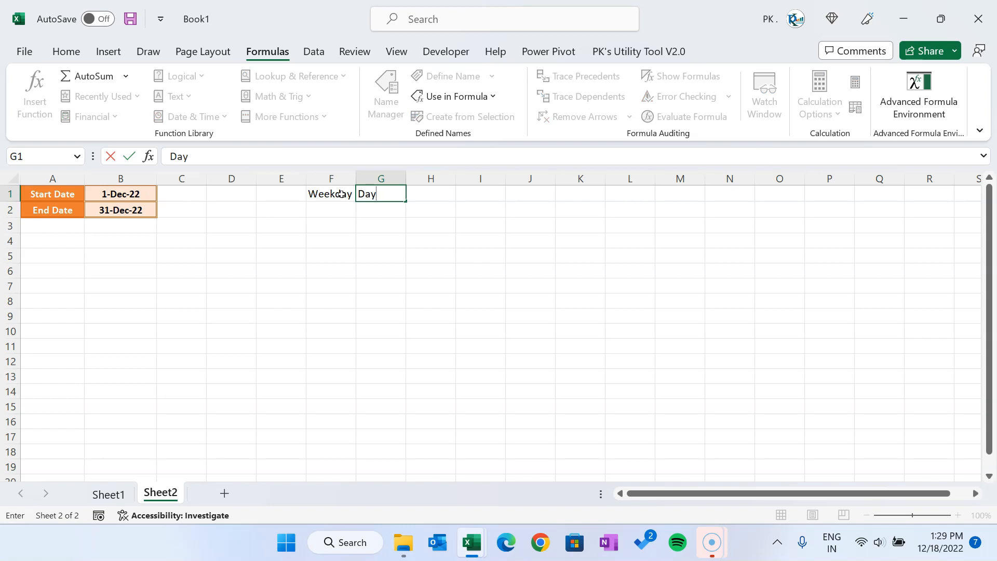
{"action": "key", "text": "Return"}
{"action": "left_click", "coordinate": [340, 194]}
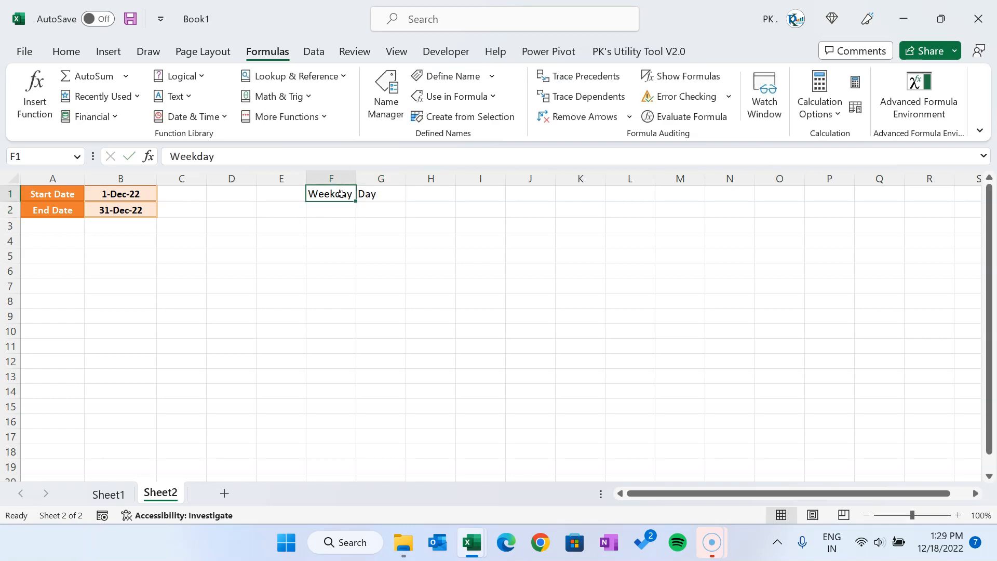
{"action": "left_click_drag", "start_coordinate": [356, 178], "coordinate": [448, 178]}
Step: Enter the formula =SEQUENCE(10) in F2 under the Weekday header
{"action": "left_click", "coordinate": [350, 210]}
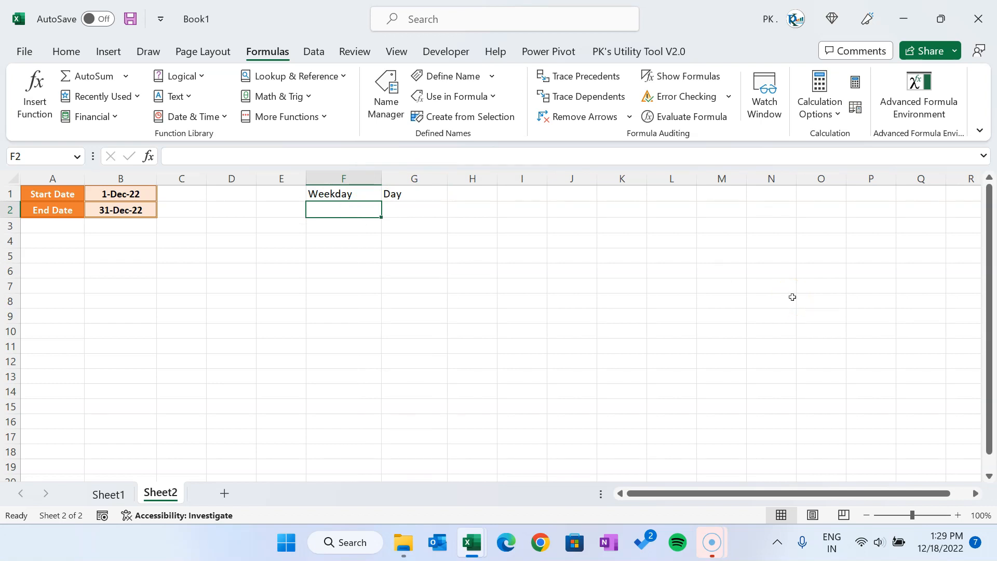
{"action": "type", "text": "=seq"}
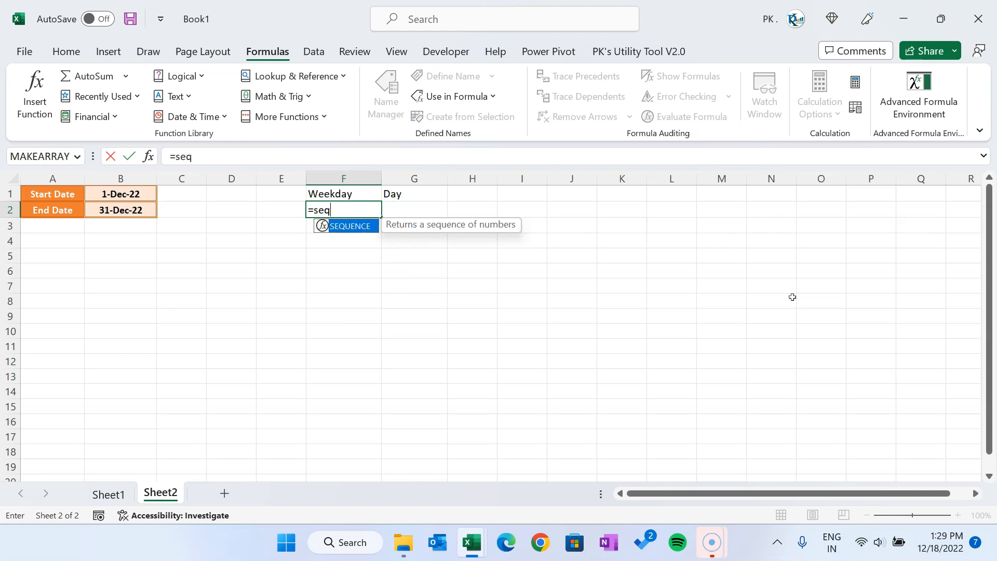
{"action": "key", "text": "Tab"}
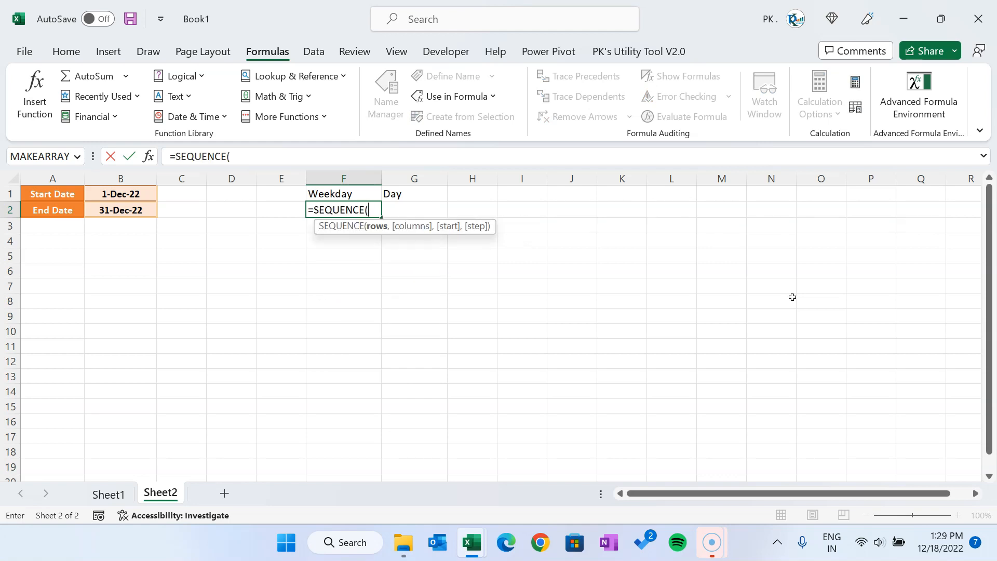
{"action": "type", "text": "10"}
{"action": "key", "text": "ctrl+Return"}
{"action": "key", "text": "Up"}
{"action": "key", "text": "Down"}
{"action": "key", "text": "ctrl+Down"}
{"action": "key", "text": "ctrl+Up"}
{"action": "key", "text": "Down"}
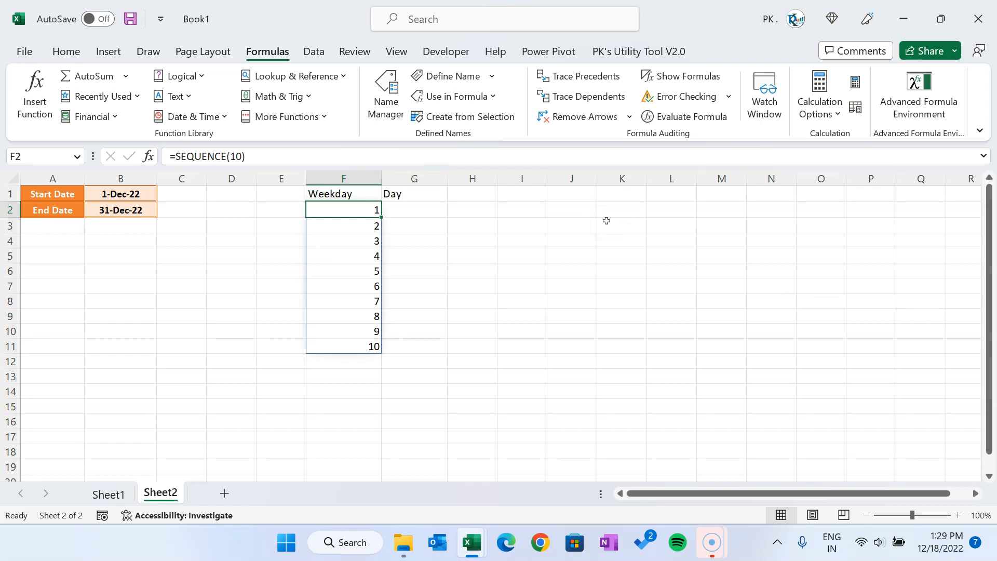
Step: Replace the row count in the F2 SEQUENCE formula with B2-B1+1, the number of days between the dates inclusive
{"action": "left_click", "coordinate": [297, 158]}
{"action": "key", "text": "BackSpace"}
{"action": "key", "text": "BackSpace"}
{"action": "key", "text": "BackSpace"}
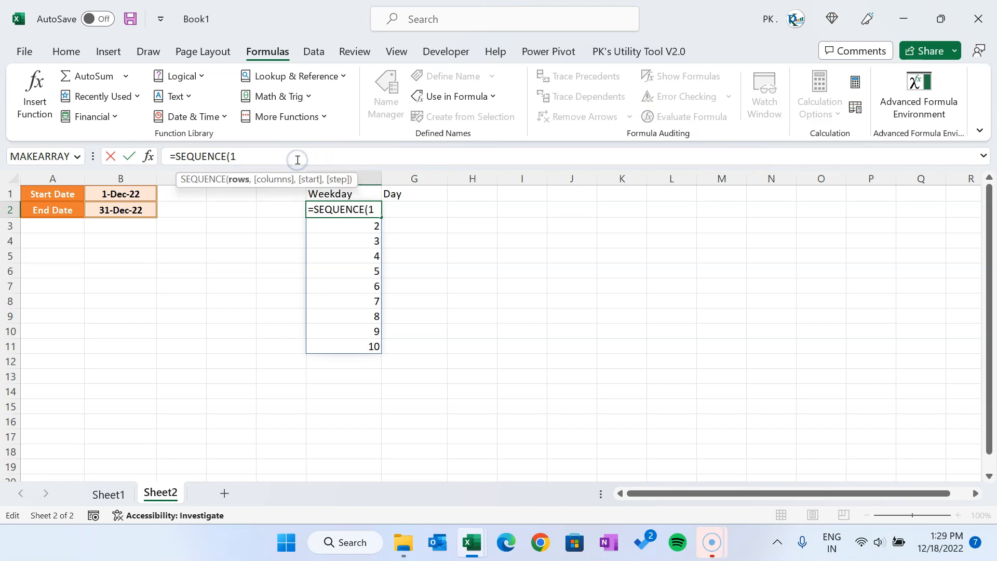
{"action": "left_click", "coordinate": [139, 209]}
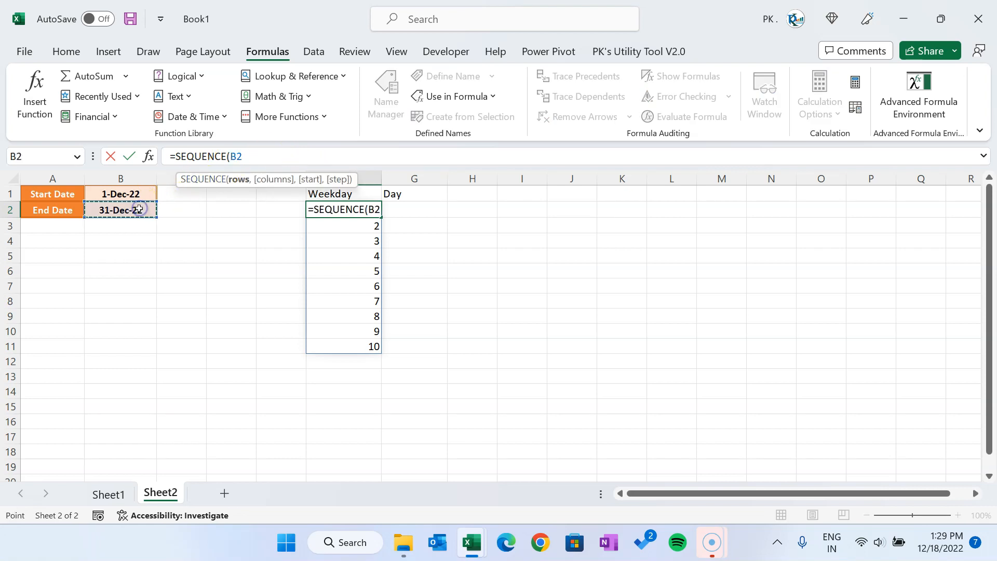
{"action": "type", "text": "-"}
{"action": "left_click", "coordinate": [127, 195]}
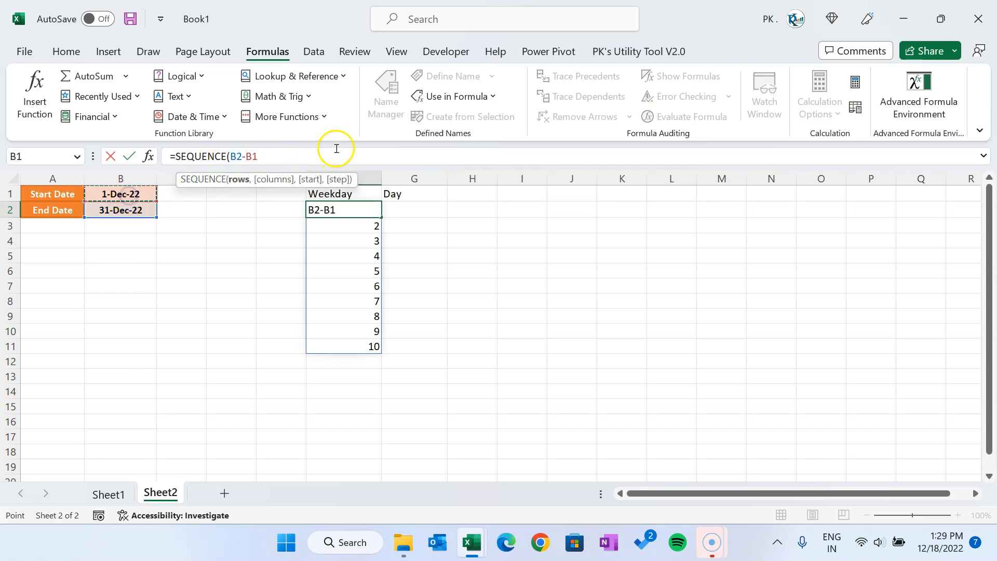
{"action": "type", "text": "+1"}
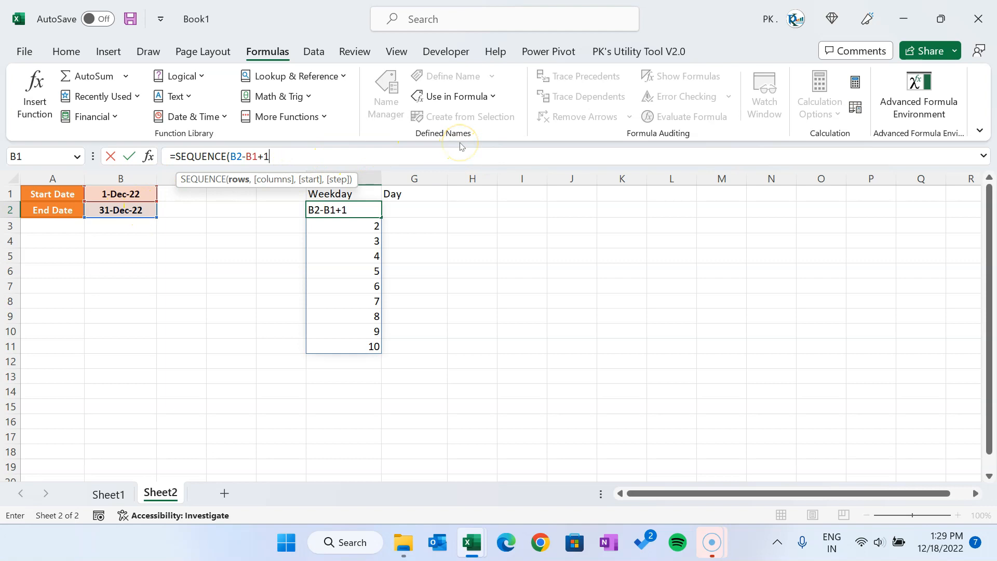
{"action": "key", "text": "Return"}
Step: Check the end of the spilled sequence in column F against the start and end dates in column B
{"action": "key", "text": "Up"}
{"action": "key", "text": "ctrl+Down"}
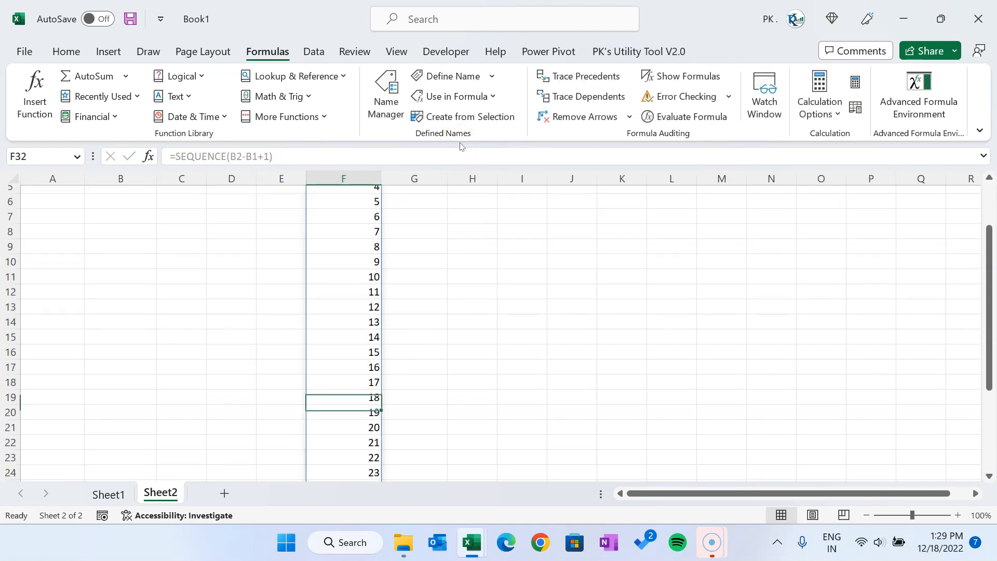
{"action": "key", "text": "Down"}
{"action": "key", "text": "Up"}
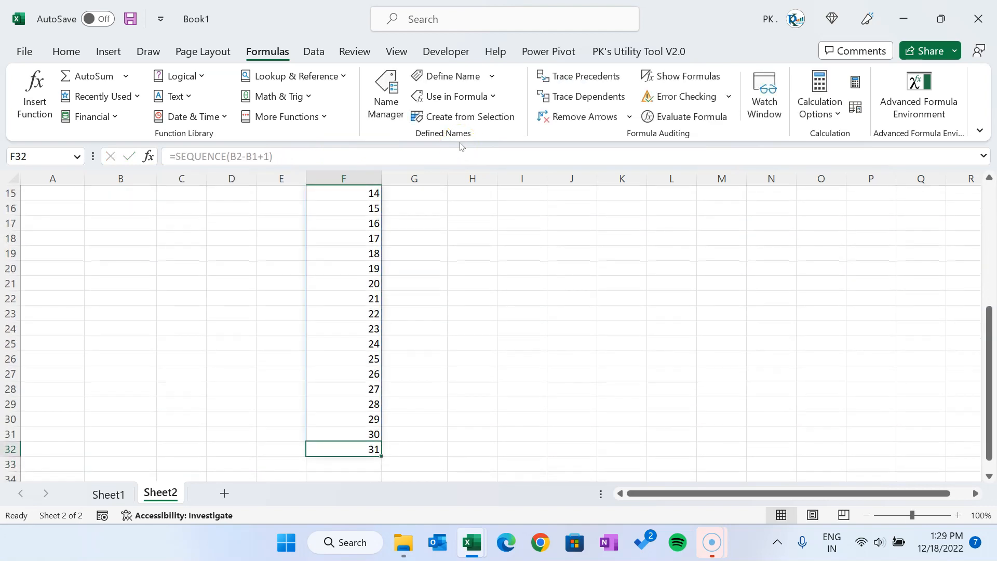
{"action": "key", "text": "ctrl+Up"}
{"action": "key", "text": "Down"}
{"action": "key", "text": "Left"}
{"action": "key", "text": "Left"}
{"action": "key", "text": "Left"}
{"action": "key", "text": "Left"}
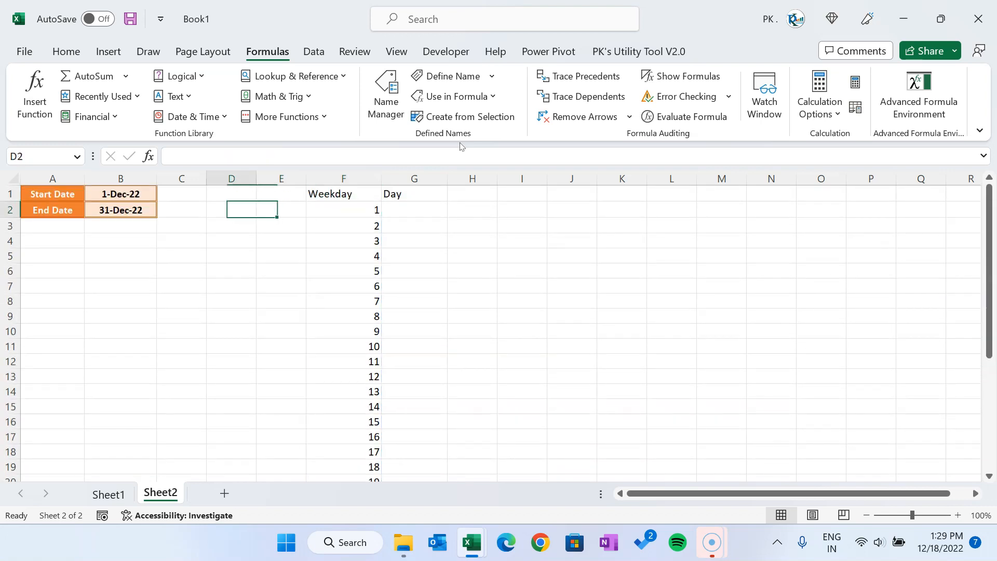
{"action": "key", "text": "Up"}
{"action": "key", "text": "Down"}
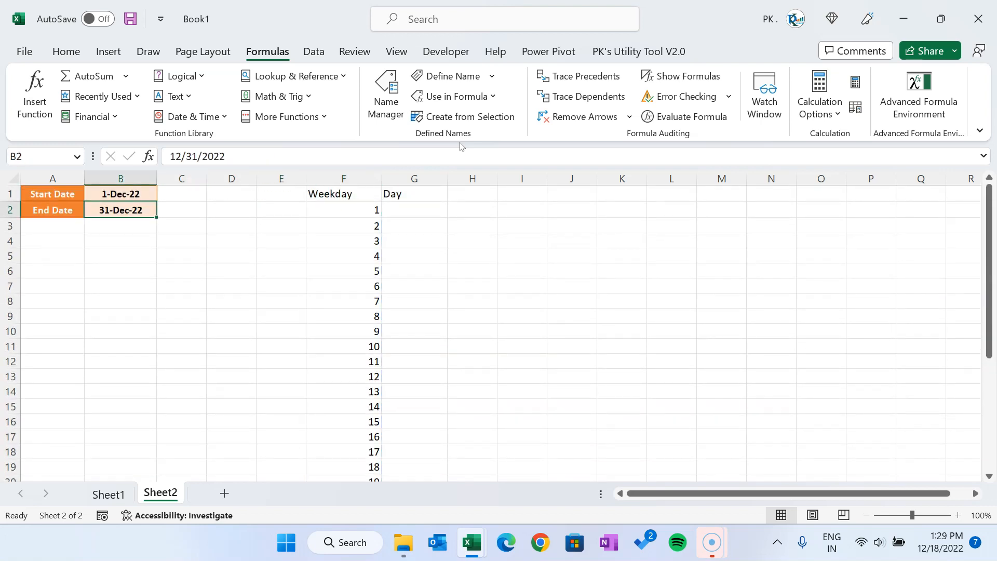
{"action": "key", "text": "Right"}
{"action": "key", "text": "Right"}
{"action": "key", "text": "Right"}
{"action": "key", "text": "Right"}
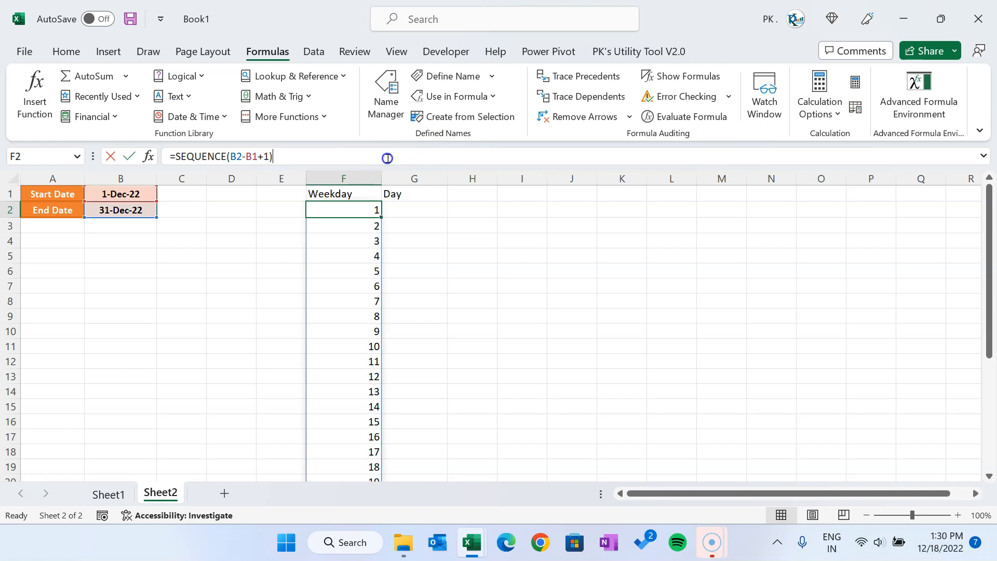
Step: Extend the F2 formula to =SEQUENCE(B2-B1+1,,B1,1), starting at the start date with a step of 1
{"action": "left_click", "coordinate": [387, 157]}
{"action": "key", "text": "BackSpace"}
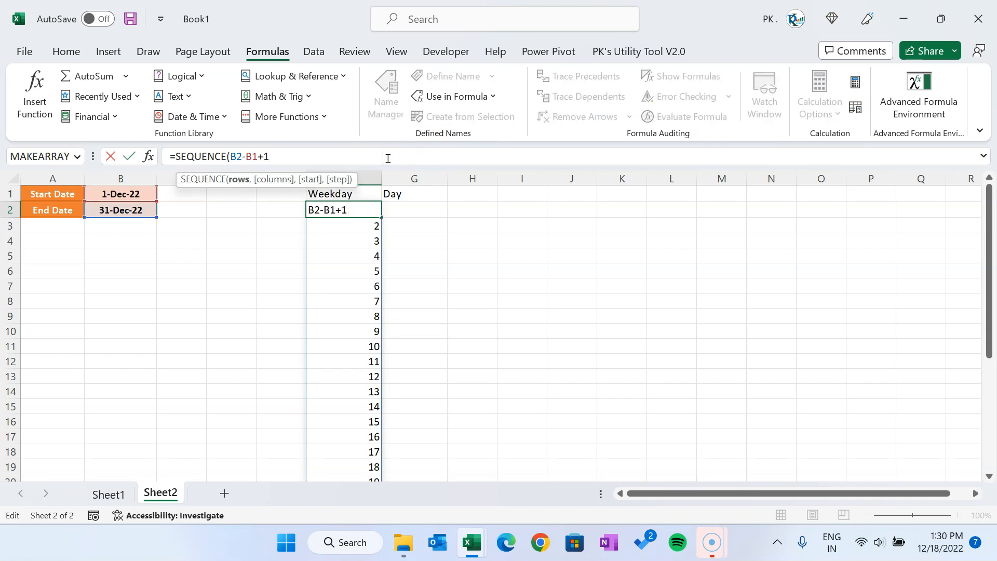
{"action": "type", "text": ",,"}
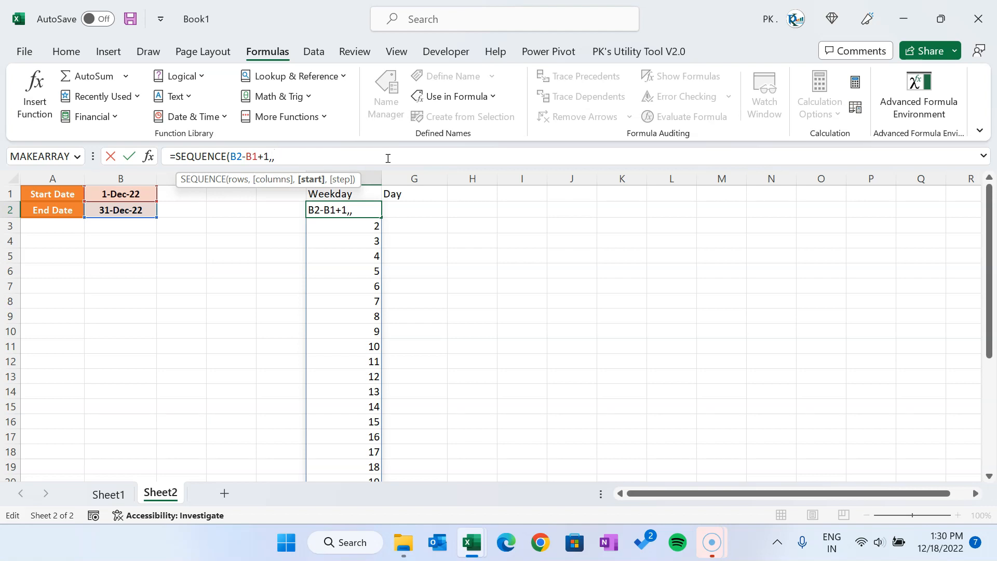
{"action": "left_click", "coordinate": [111, 195]}
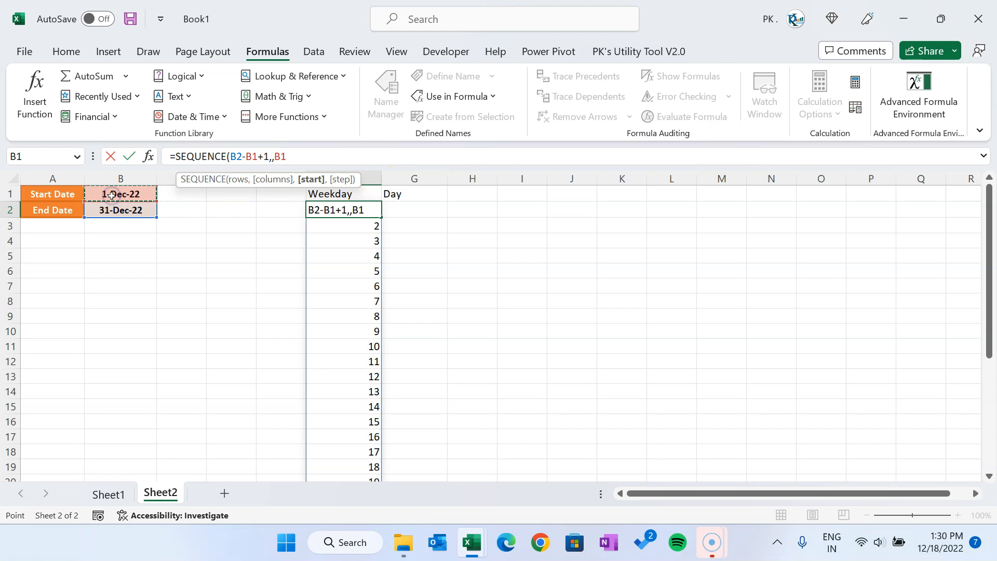
{"action": "type", "text": ",1"}
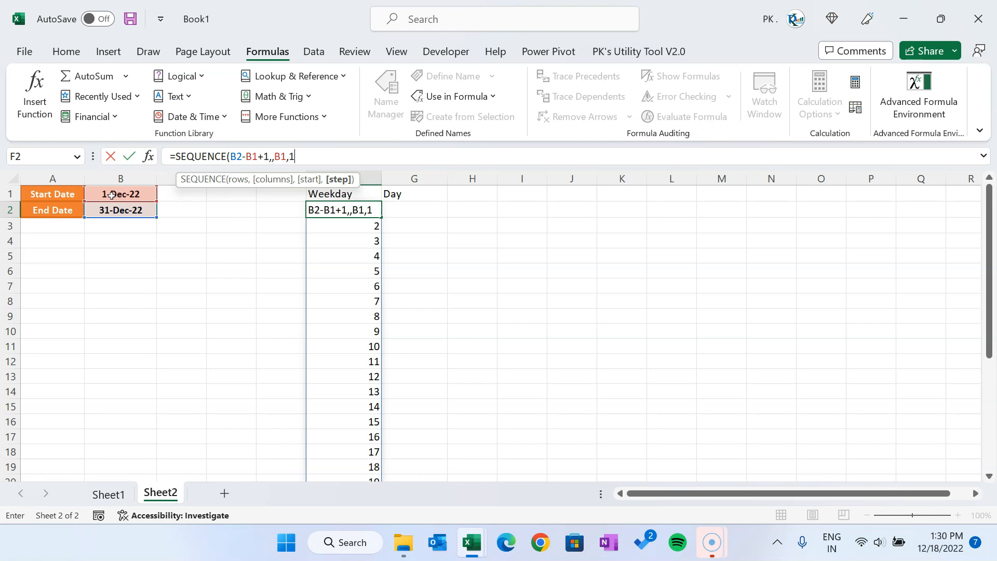
{"action": "key", "text": "Return"}
Step: Format the whole of column F as day-month-year dates
{"action": "key", "text": "ctrl+space"}
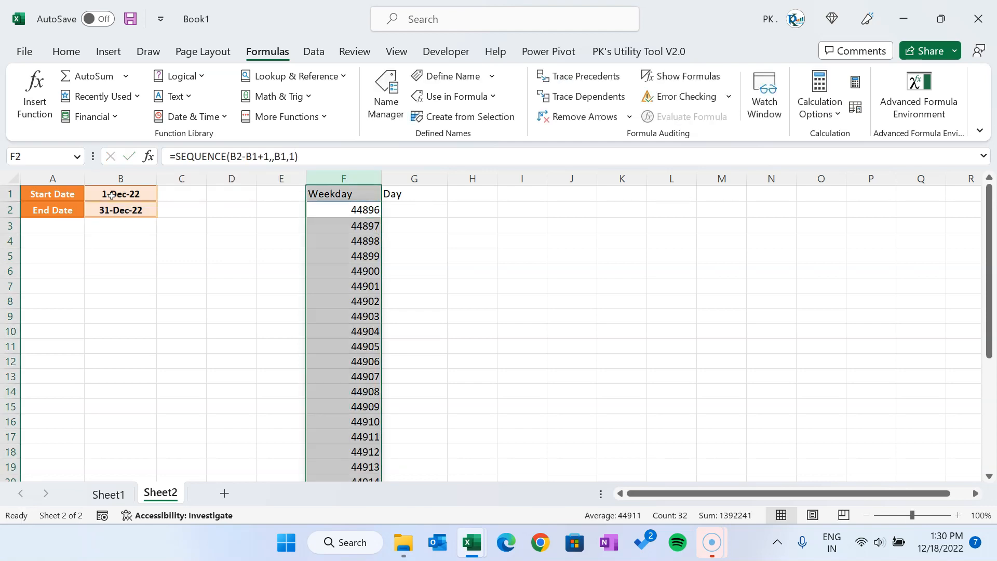
{"action": "key", "text": "ctrl+shift+3"}
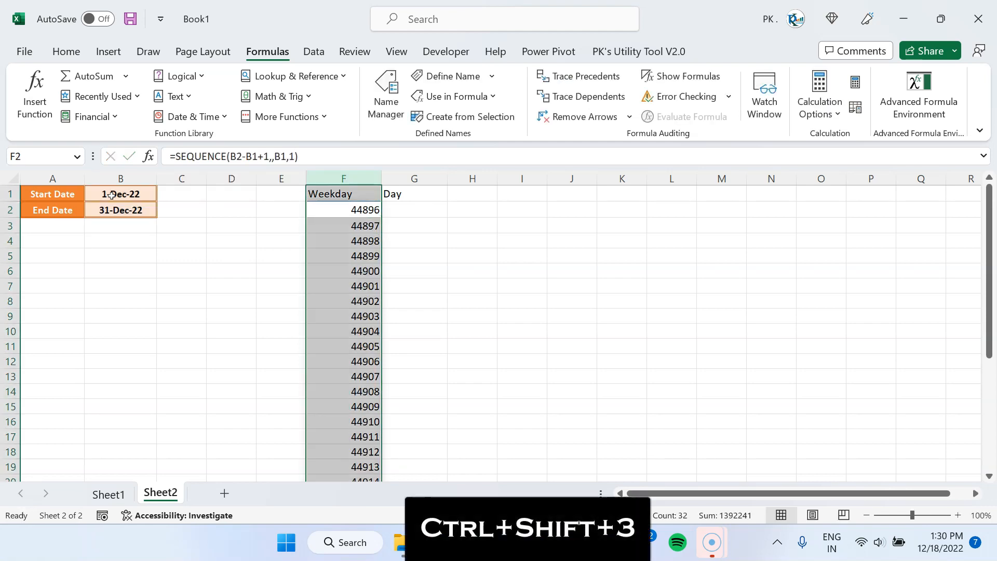
{"action": "key", "text": "Down"}
{"action": "key", "text": "Up"}
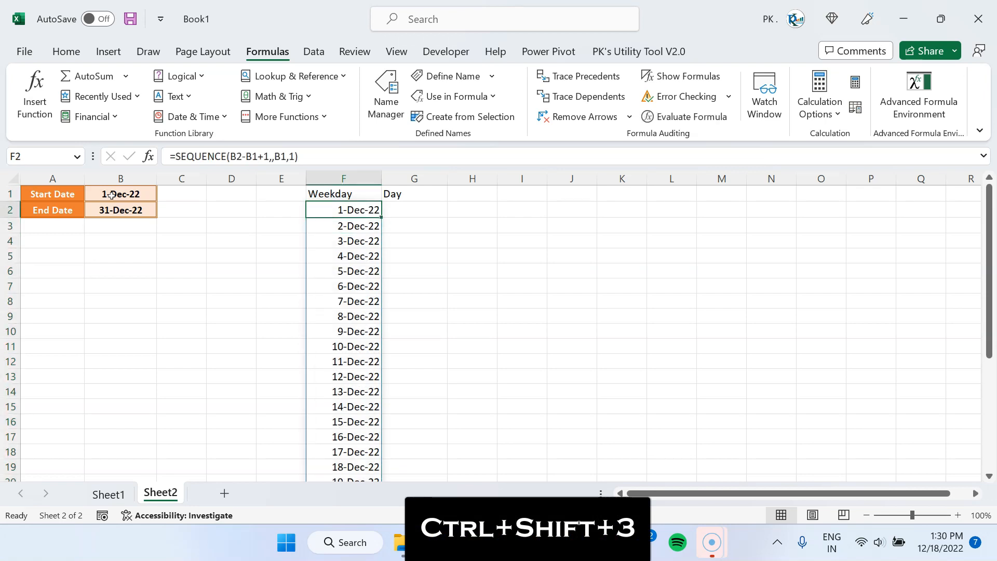
Step: Look through the generated date list in column F from its first to its last row
{"action": "key", "text": "Down"}
{"action": "key", "text": "Down"}
{"action": "key", "text": "Down"}
{"action": "key", "text": "Down"}
{"action": "key", "text": "Down"}
{"action": "key", "text": "Down"}
{"action": "key", "text": "Down"}
{"action": "key", "text": "Down"}
{"action": "key", "text": "Down"}
{"action": "key", "text": "Down"}
{"action": "key", "text": "Down"}
{"action": "key", "text": "Down"}
{"action": "key", "text": "Down"}
{"action": "key", "text": "Down"}
{"action": "key", "text": "Down"}
{"action": "key", "text": "Down"}
{"action": "key", "text": "Down"}
{"action": "key", "text": "Down"}
{"action": "key", "text": "Down"}
{"action": "key", "text": "Down"}
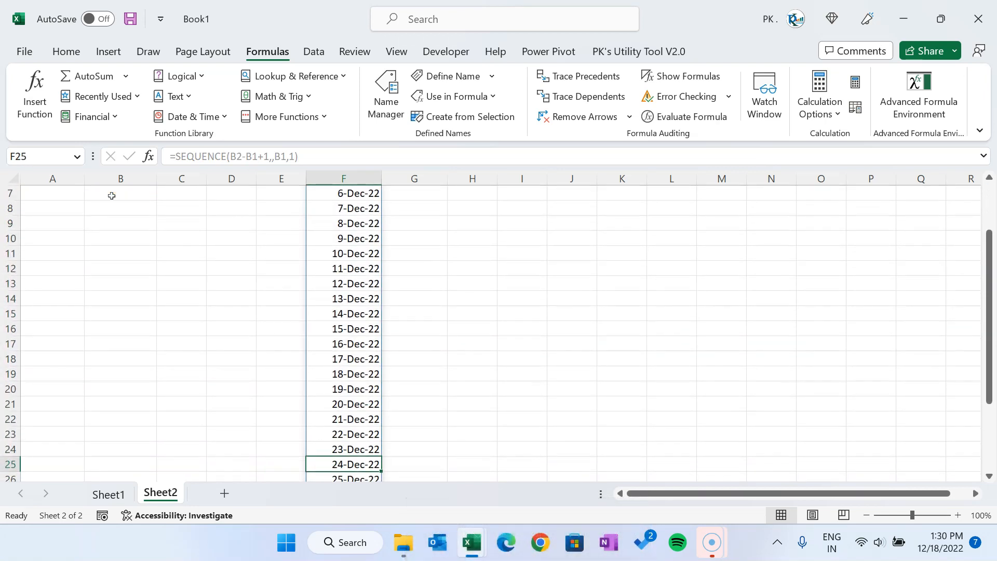
{"action": "key", "text": "Down"}
{"action": "key", "text": "Down"}
{"action": "key", "text": "Down"}
{"action": "key", "text": "Down"}
{"action": "key", "text": "Down"}
{"action": "key", "text": "Down"}
{"action": "key", "text": "Down"}
{"action": "key", "text": "Down"}
{"action": "key", "text": "Up"}
{"action": "key", "text": "Up"}
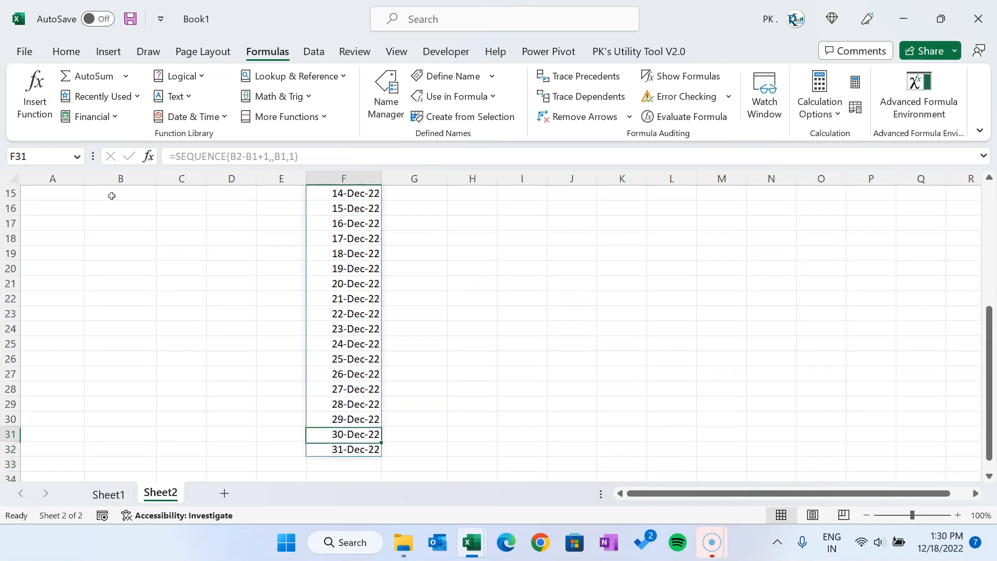
{"action": "key", "text": "ctrl+Up"}
{"action": "key", "text": "Down"}
{"action": "key", "text": "ctrl+Down"}
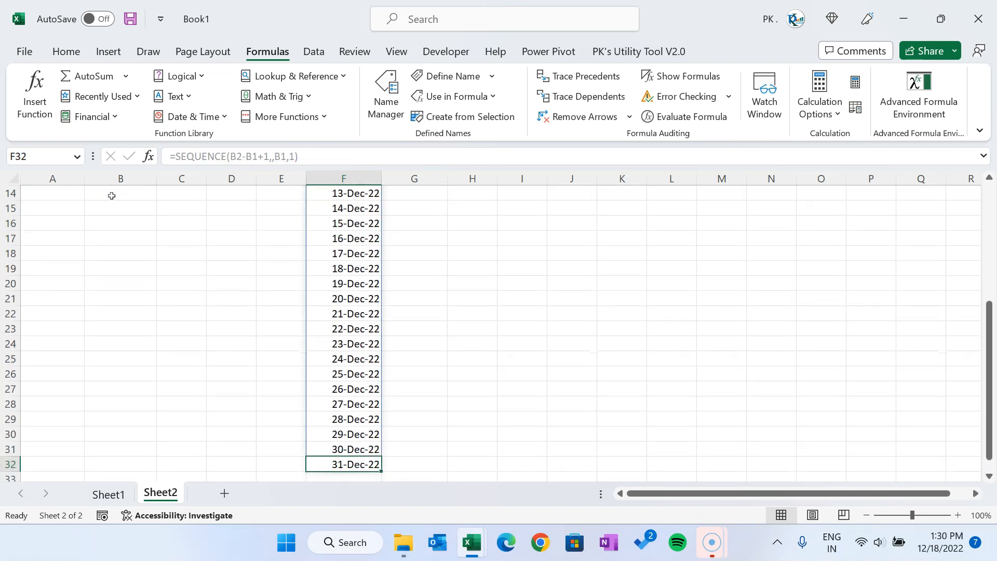
{"action": "key", "text": "ctrl+Up"}
{"action": "key", "text": "Down"}
{"action": "key", "text": "Right"}
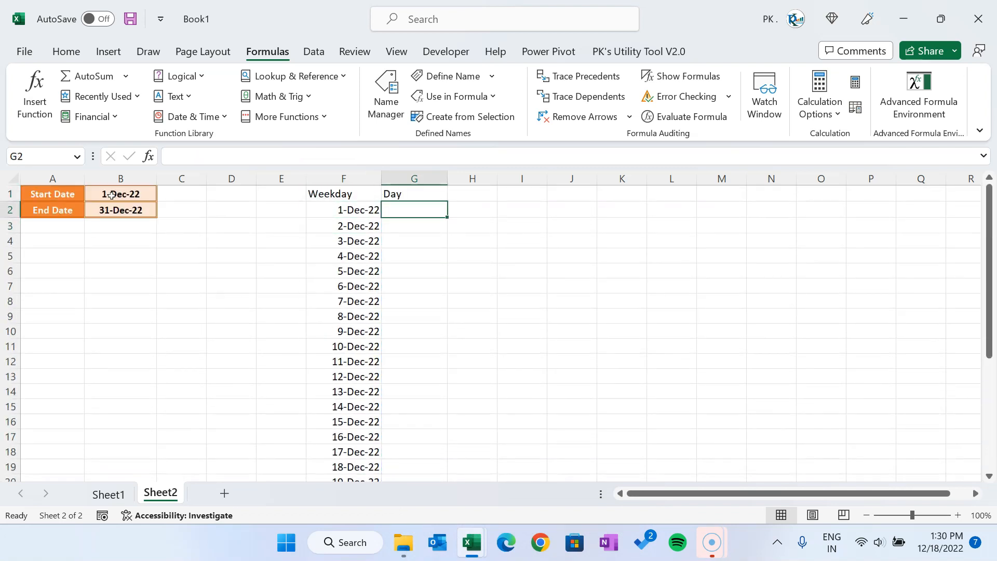
{"action": "key", "text": "Right"}
{"action": "key", "text": "Left"}
{"action": "key", "text": "Left"}
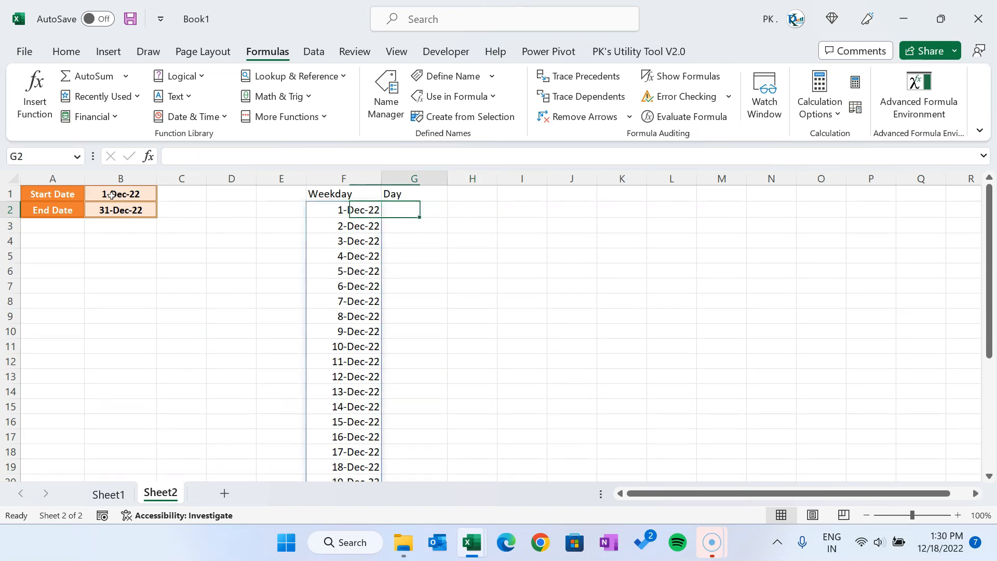
{"action": "key", "text": "Right"}
{"action": "key", "text": "Right"}
{"action": "key", "text": "Left"}
{"action": "key", "text": "Left"}
{"action": "key", "text": "Right"}
{"action": "key", "text": "Left"}
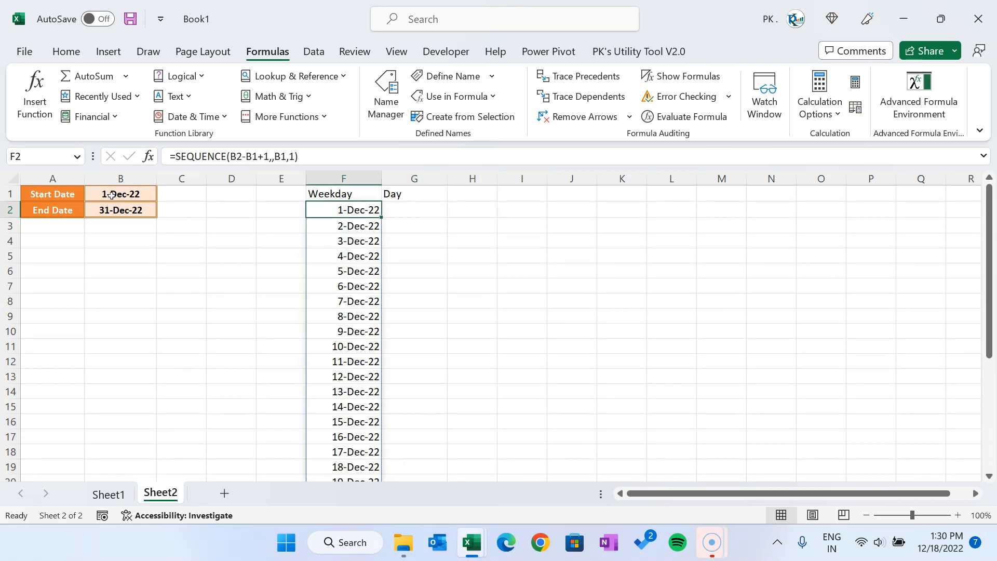
Step: Enter =TEXT(F2#,"DDDD") in G2 to return the full day name for every date in the spilled list
{"action": "key", "text": "ctrl+Down"}
{"action": "key", "text": "ctrl+Up"}
{"action": "key", "text": "Right"}
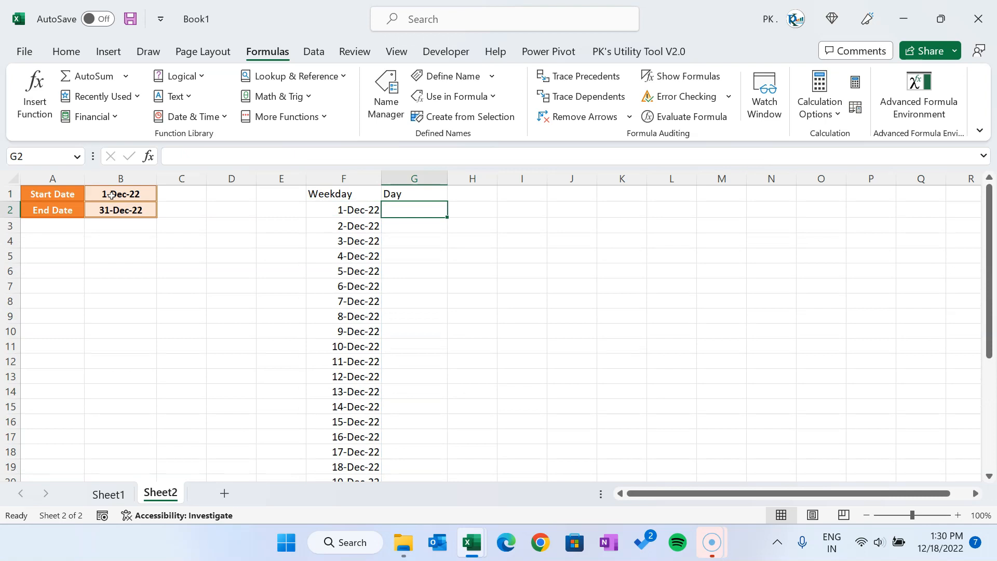
{"action": "type", "text": "=te"}
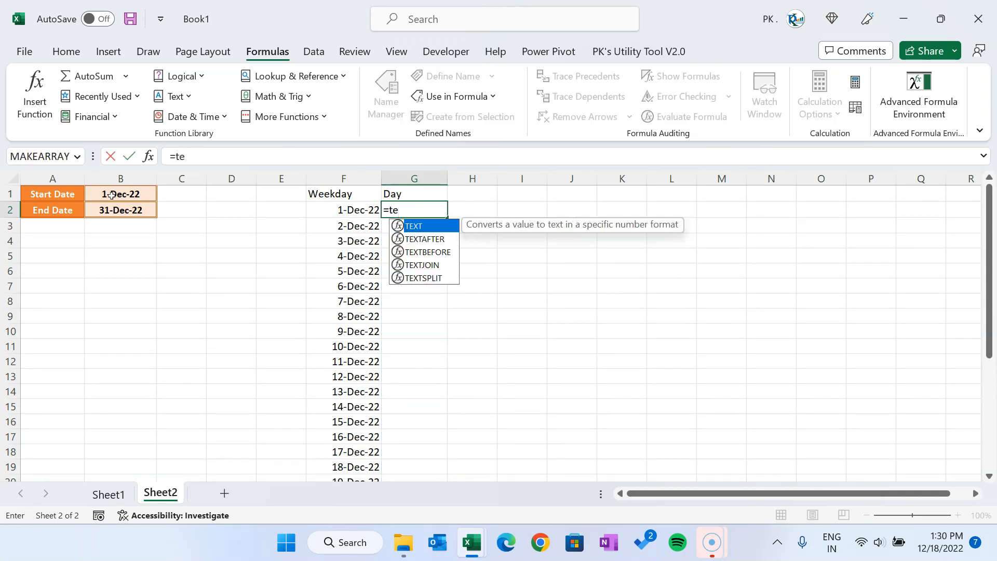
{"action": "key", "text": "Tab"}
{"action": "key", "text": "Left"}
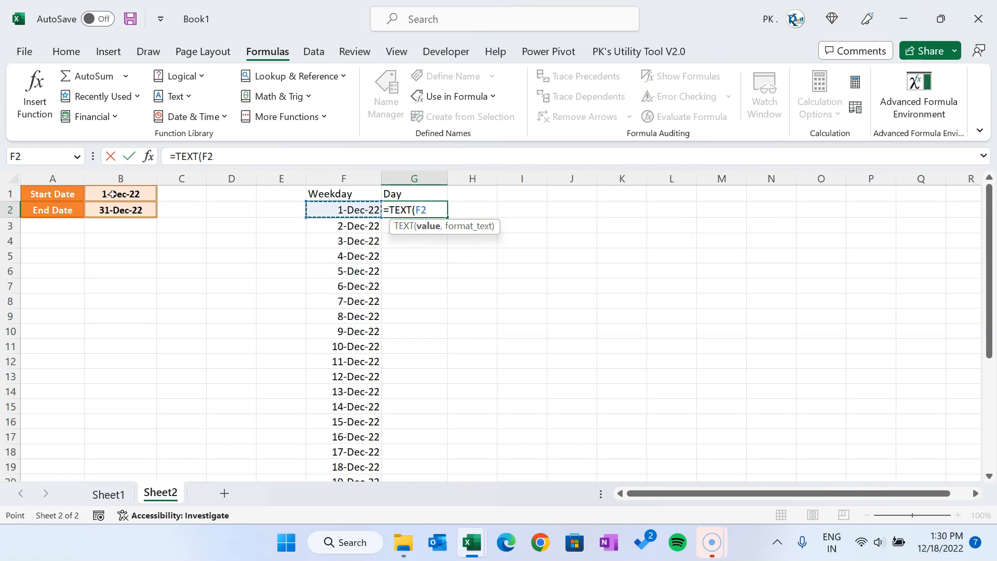
{"action": "type", "text": "#"}
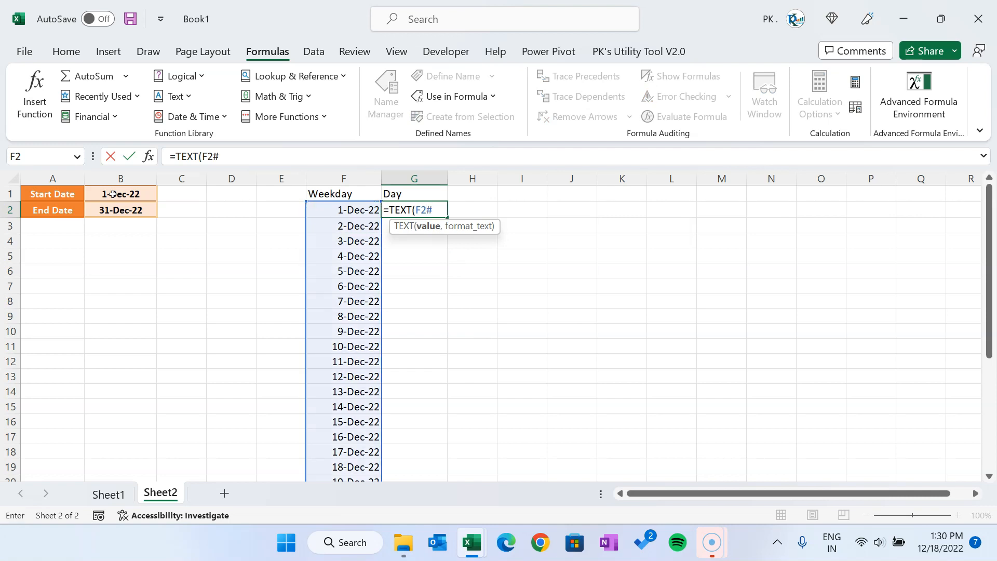
{"action": "type", "text": ",\"DDDD"}
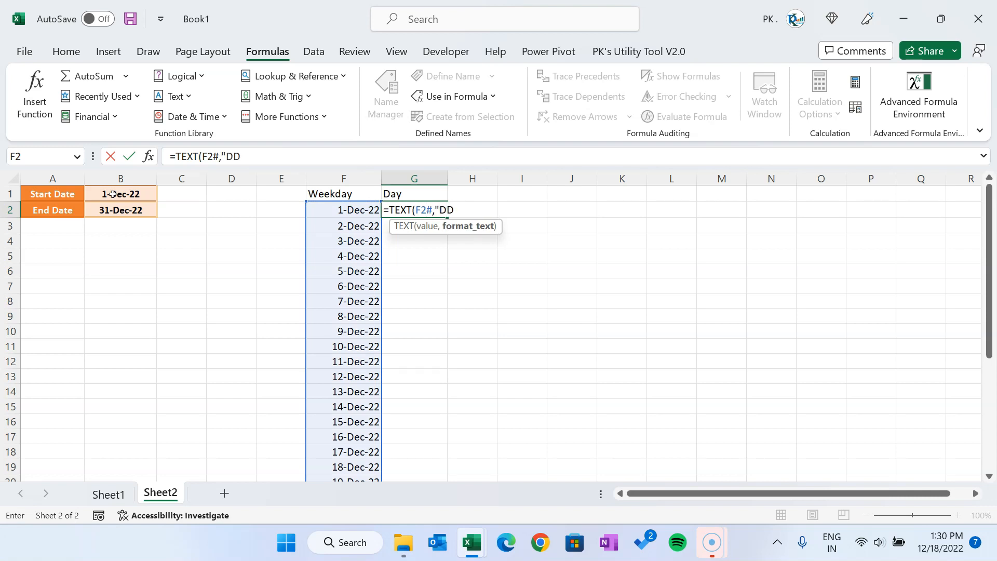
{"action": "key", "text": "Return"}
Step: Look through the first day names in column G, down past the first weekend
{"action": "key", "text": "Up"}
{"action": "key", "text": "Down"}
{"action": "key", "text": "ctrl+Up"}
{"action": "key", "text": "Down"}
{"action": "key", "text": "Down"}
{"action": "key", "text": "Down"}
{"action": "key", "text": "Down"}
{"action": "key", "text": "Down"}
{"action": "key", "text": "Up"}
{"action": "key", "text": "Up"}
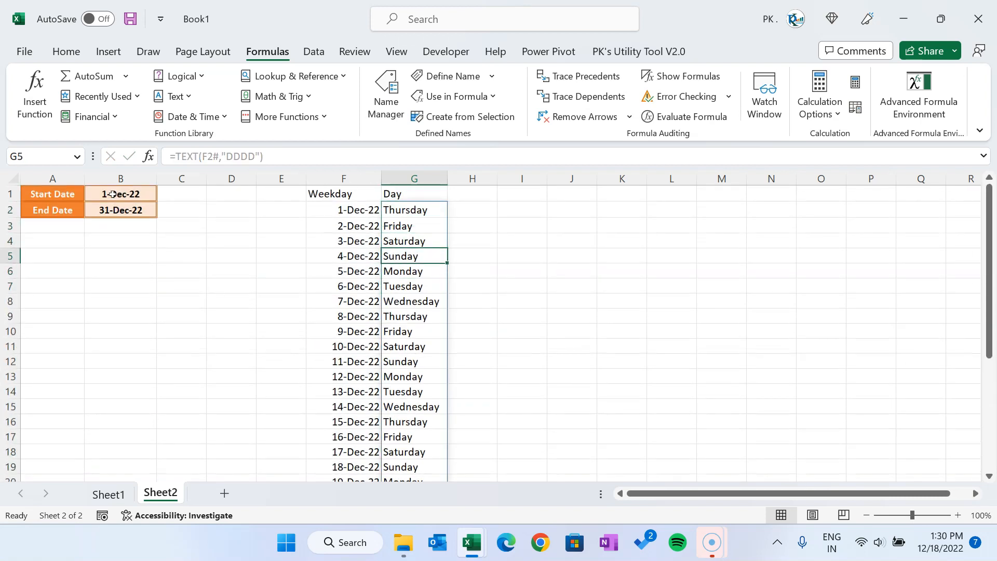
Step: Fill the first Saturday and Sunday cells, G4:G5, with yellow
{"action": "key", "text": "Up"}
{"action": "key", "text": "shift+Down"}
{"action": "key", "text": "shift+Left"}
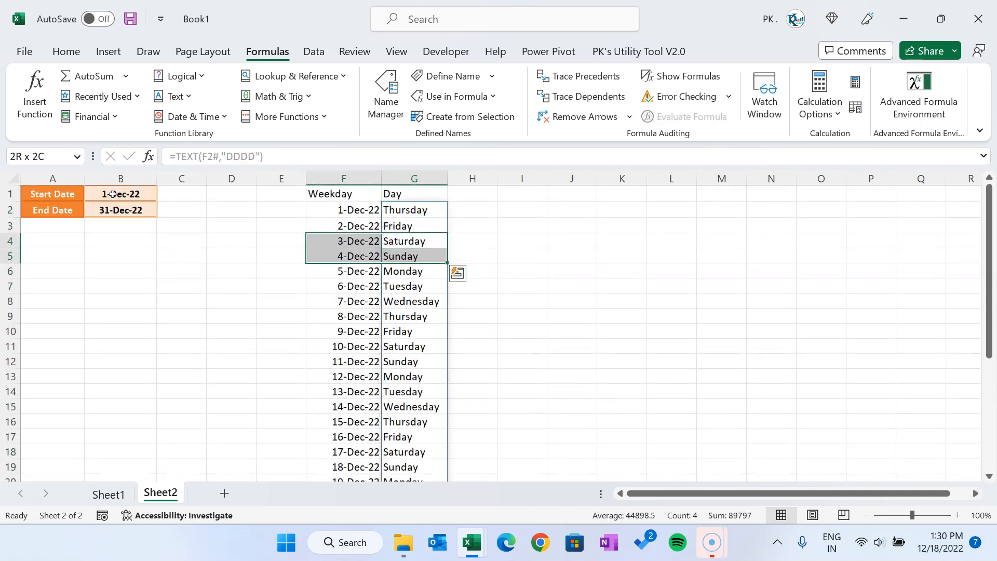
{"action": "key", "text": "shift+Right"}
{"action": "key", "text": "shift+Up"}
{"action": "key", "text": "shift+Down"}
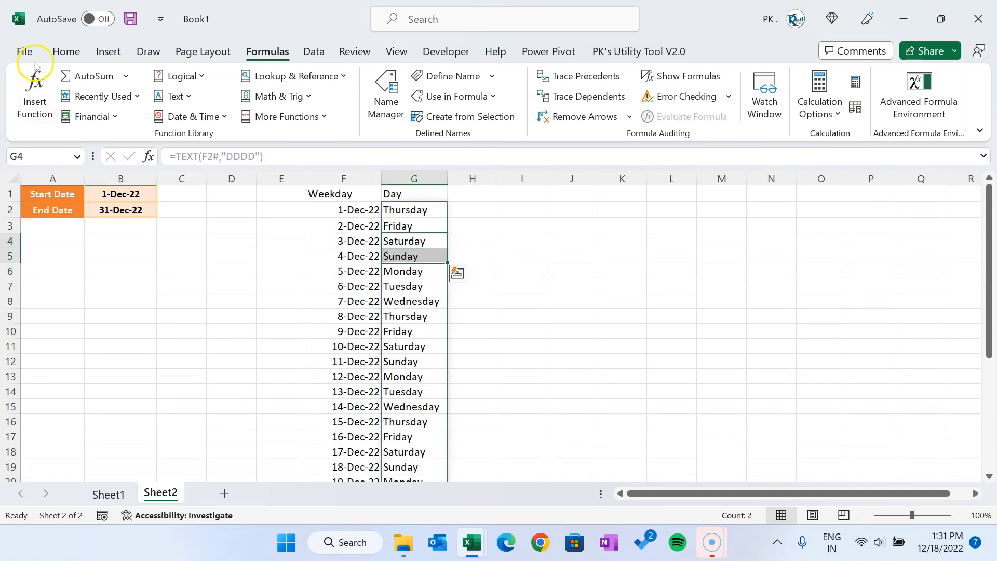
{"action": "left_click", "coordinate": [66, 52]}
{"action": "left_click", "coordinate": [254, 107]}
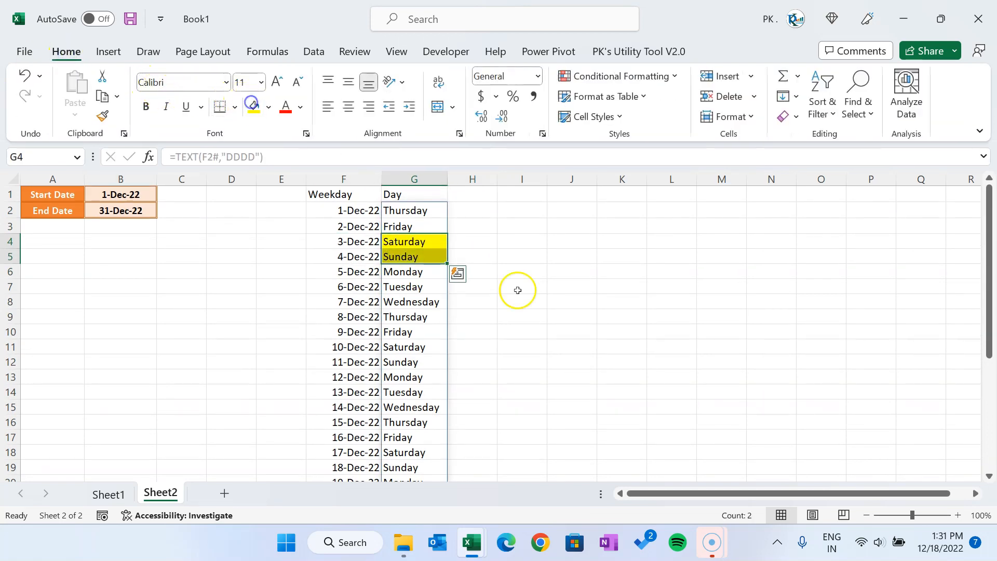
{"action": "left_click", "coordinate": [579, 319]}
Step: Enter =WEEKDAY(F2#,2) in H2 so that the days are numbered 1 (Monday) through 7 (Sunday)
{"action": "left_click", "coordinate": [472, 211]}
{"action": "key", "text": "Left"}
{"action": "key", "text": "Right"}
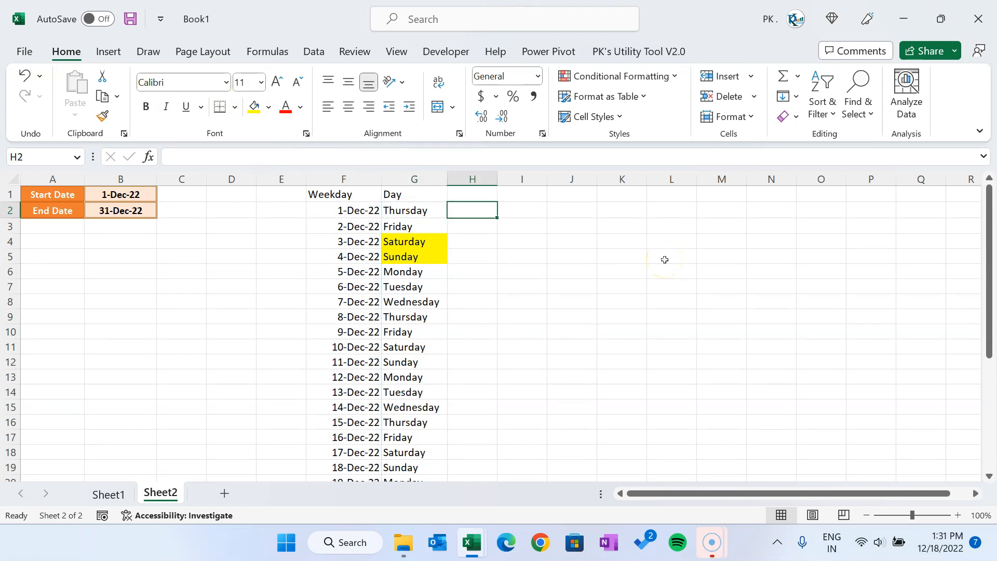
{"action": "type", "text": "=we"}
{"action": "key", "text": "Down"}
{"action": "key", "text": "Tab"}
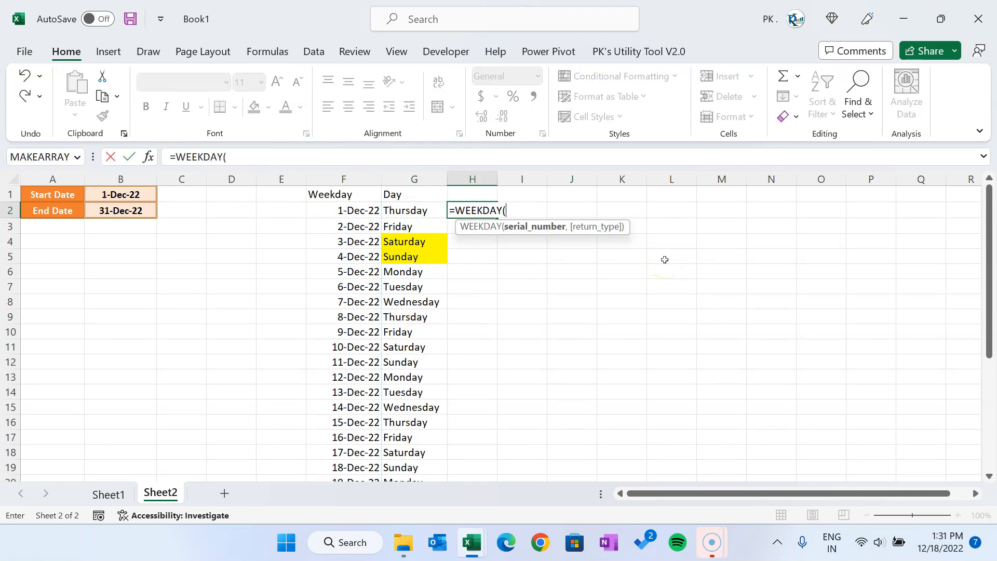
{"action": "key", "text": "Left"}
{"action": "key", "text": "Left"}
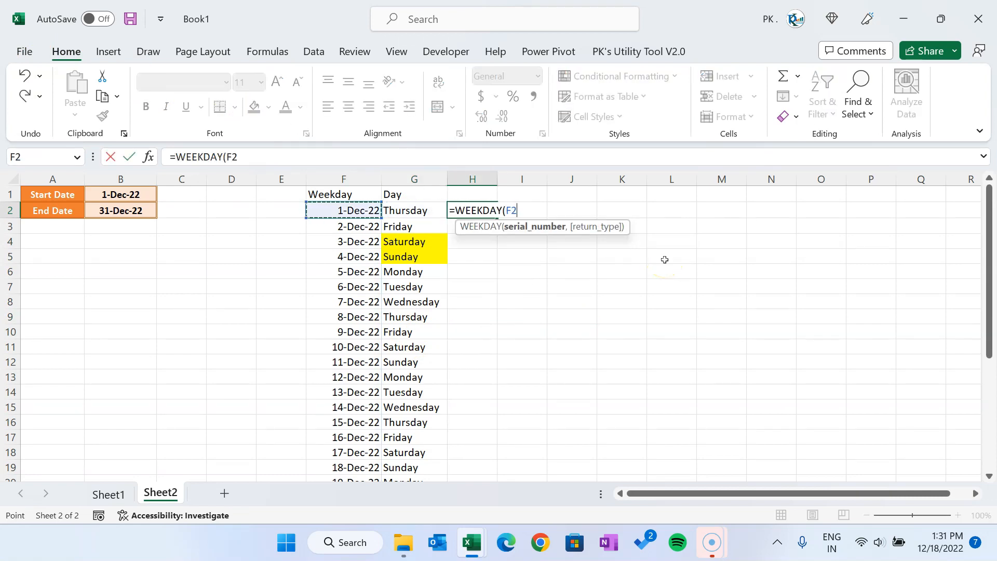
{"action": "type", "text": "#"}
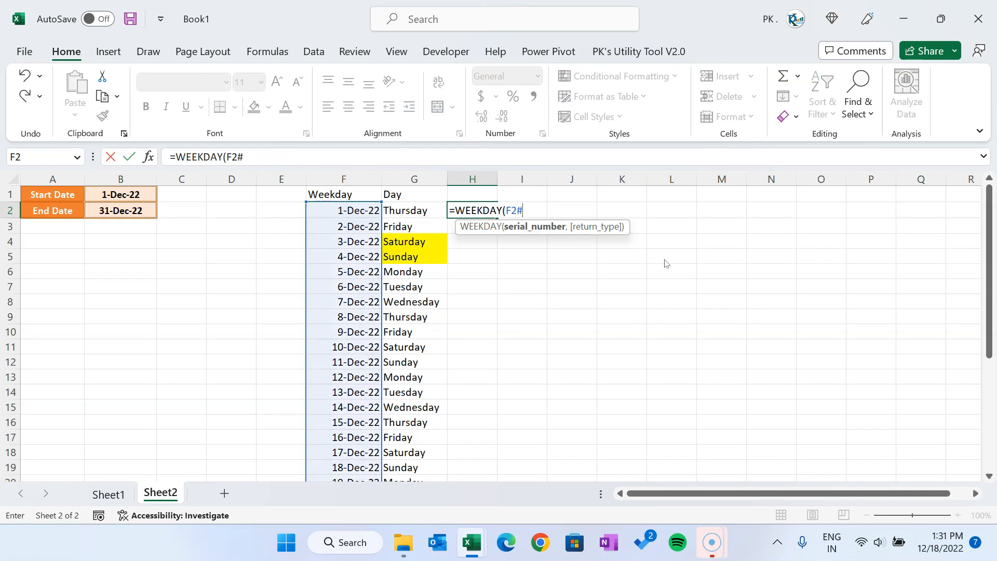
{"action": "type", "text": ","}
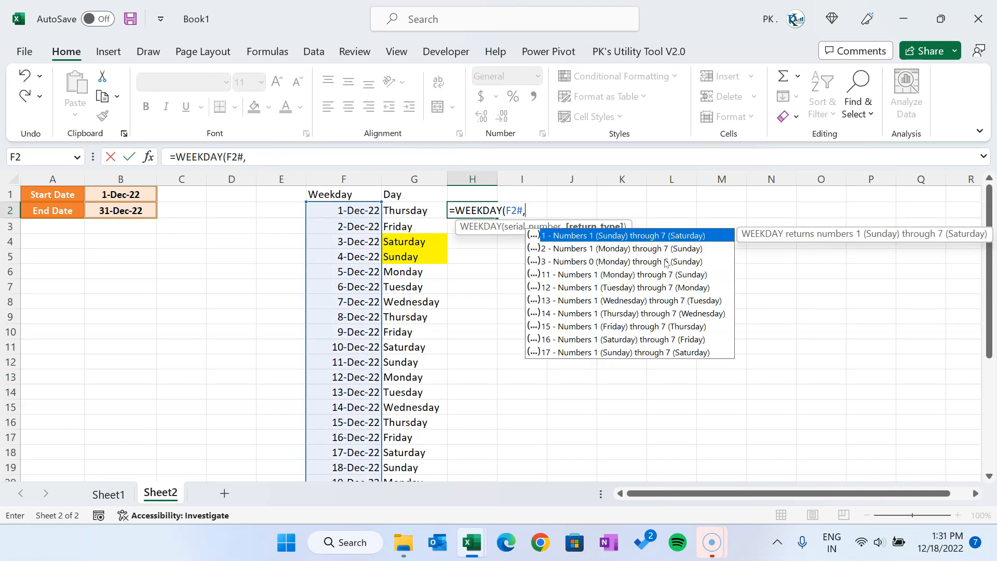
{"action": "key", "text": "Down"}
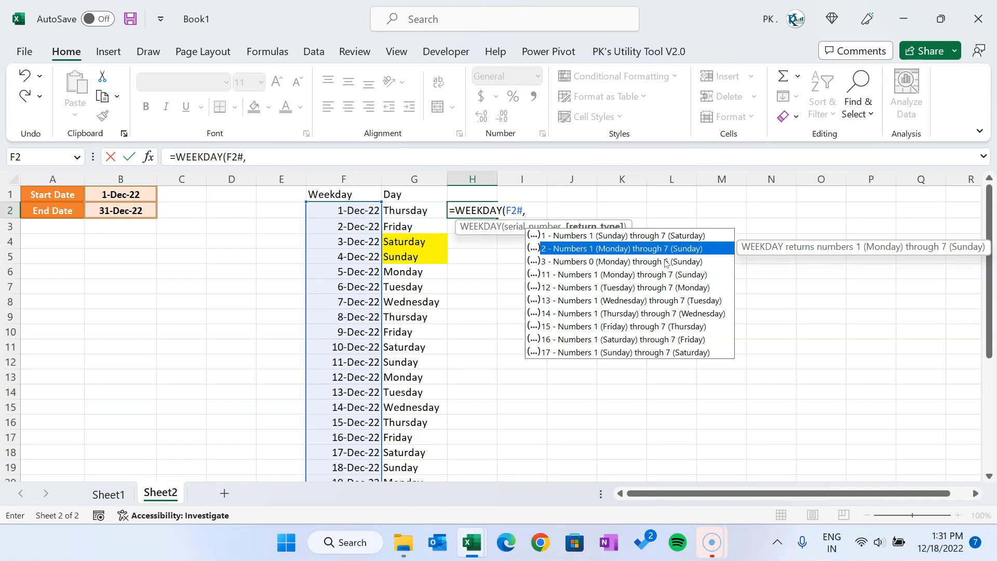
{"action": "key", "text": "Tab"}
{"action": "key", "text": "Return"}
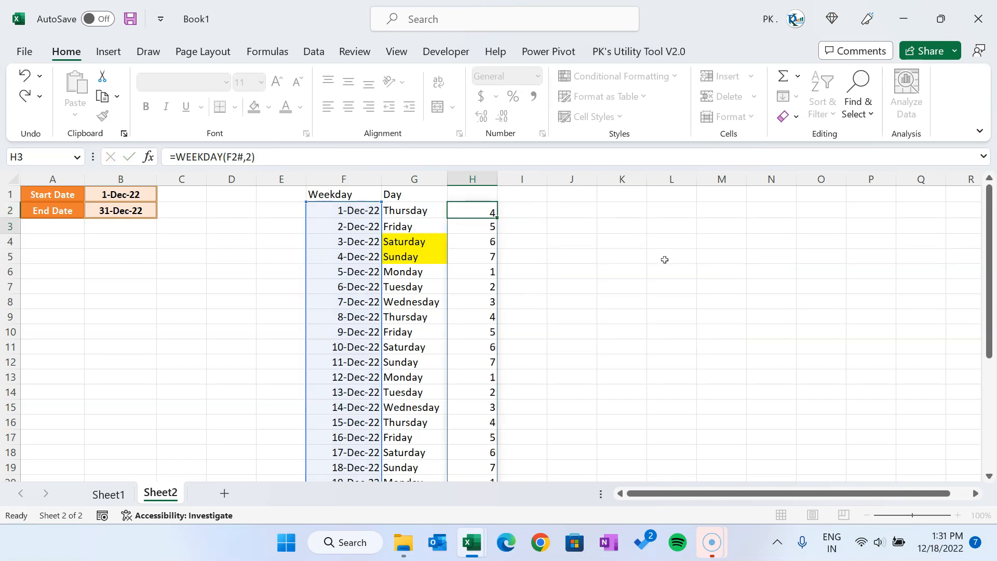
Step: Compare the weekday numbers in column H with the day names row by row, from the first Monday to the following Sunday
{"action": "key", "text": "Down"}
{"action": "key", "text": "Down"}
{"action": "key", "text": "Down"}
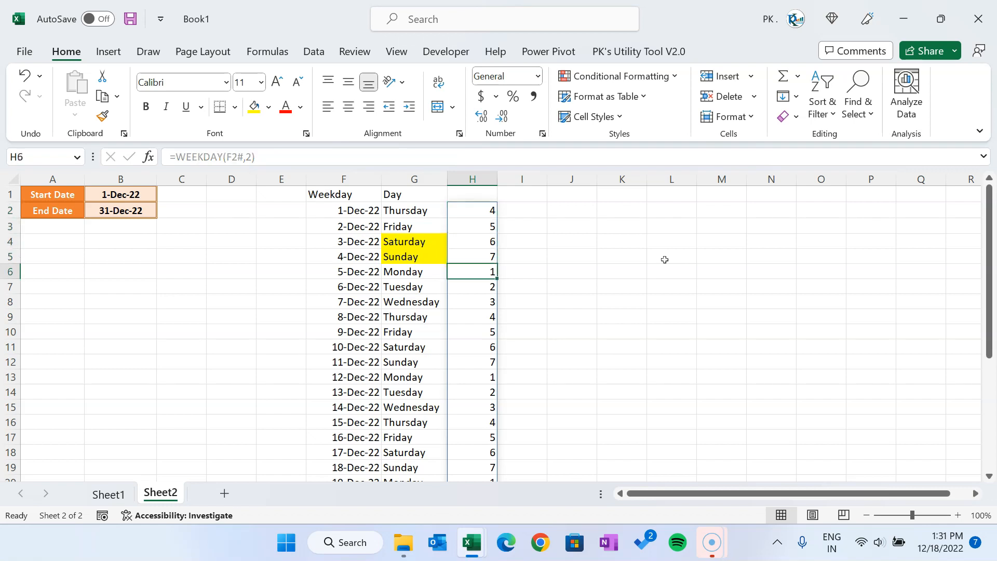
{"action": "key", "text": "shift+space"}
{"action": "key", "text": "Left"}
{"action": "key", "text": "Down"}
{"action": "key", "text": "shift+space"}
{"action": "key", "text": "Down"}
{"action": "key", "text": "shift+space"}
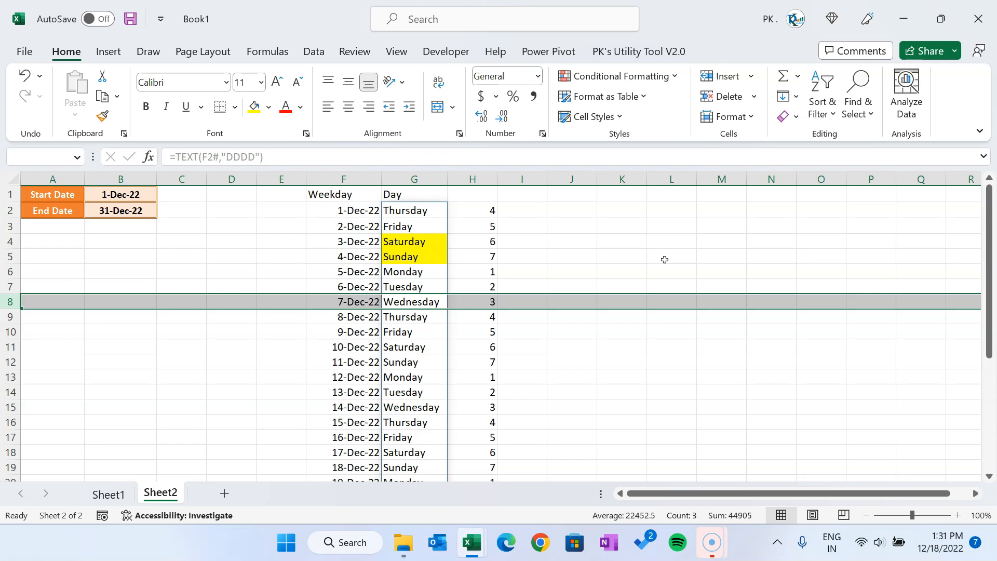
{"action": "key", "text": "Down"}
{"action": "key", "text": "shift+space"}
{"action": "key", "text": "Down"}
{"action": "key", "text": "Down"}
{"action": "key", "text": "Down"}
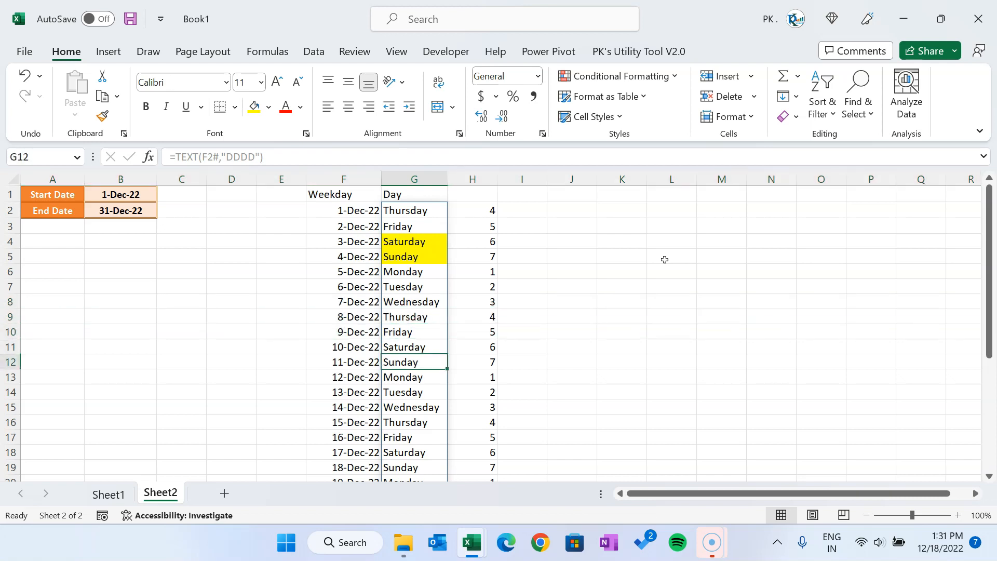
Step: Examine the weekday numbers of the Saturday and Sunday in rows 11 and 12 and of the Friday in row 10
{"action": "key", "text": "shift+space"}
{"action": "key", "text": "Up"}
{"action": "key", "text": "Right"}
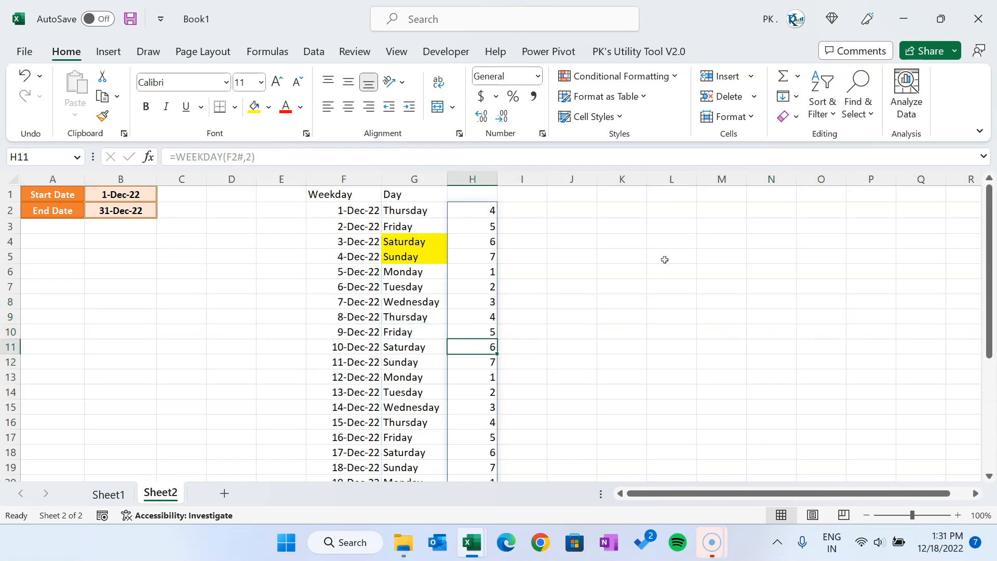
{"action": "key", "text": "shift+Down"}
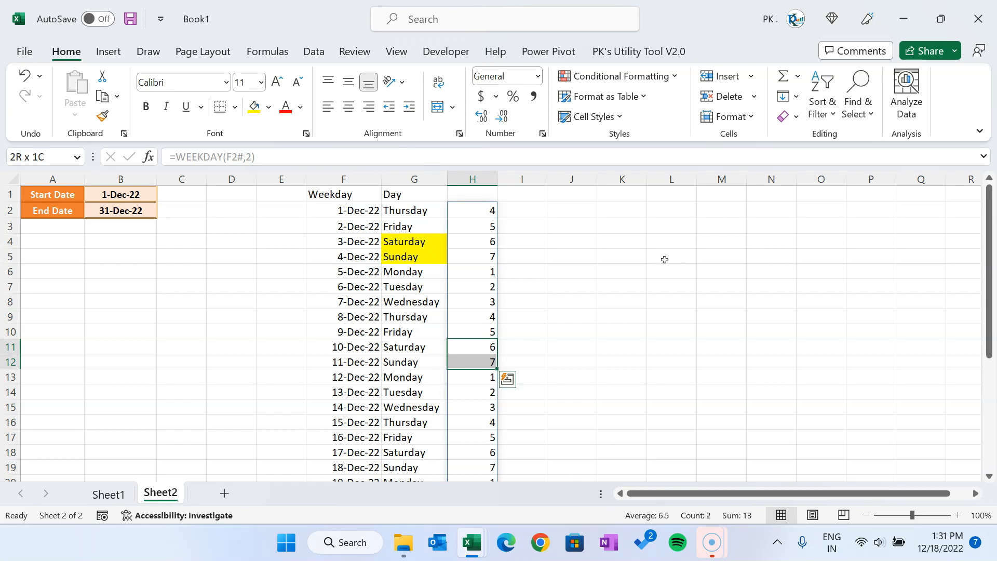
{"action": "key", "text": "shift+Up"}
{"action": "key", "text": "Left"}
{"action": "key", "text": "shift+space"}
{"action": "key", "text": "shift+Down"}
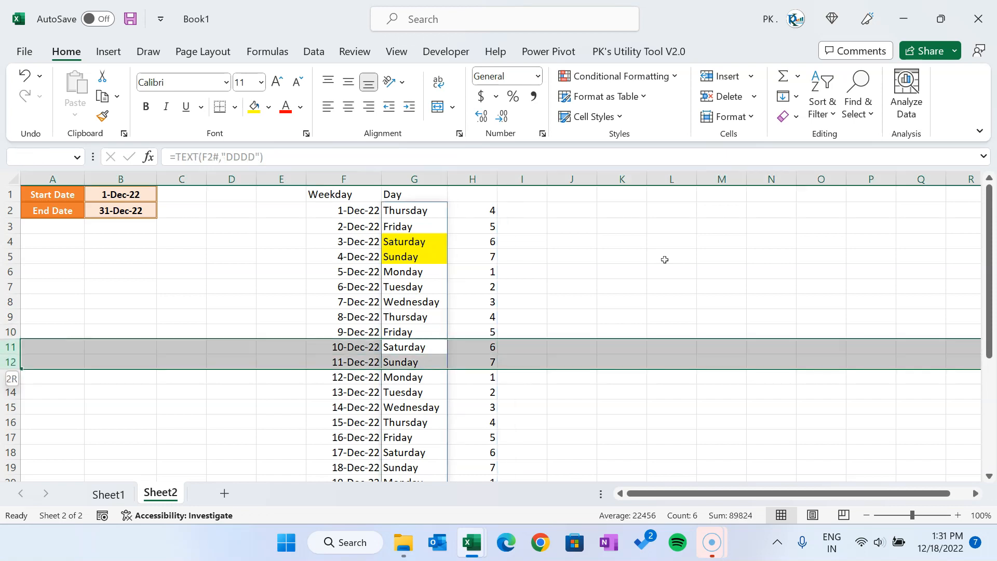
{"action": "key", "text": "Right"}
{"action": "key", "text": "Up"}
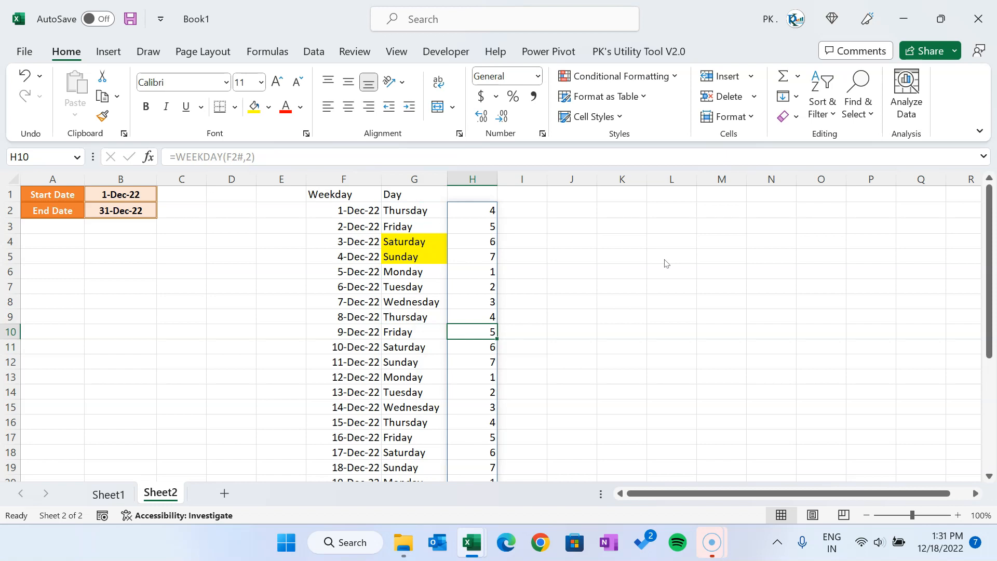
{"action": "key", "text": "shift+space"}
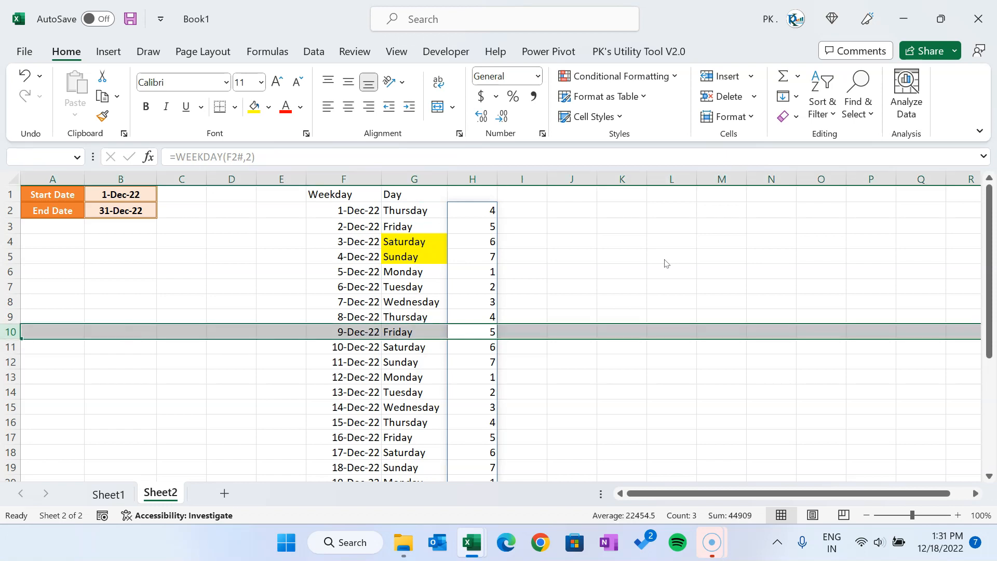
Step: Start a FILTER formula in J2 with the spilled date list F2# as its array
{"action": "key", "text": "ctrl+Up"}
{"action": "key", "text": "Up"}
{"action": "key", "text": "Right"}
{"action": "key", "text": "Right"}
{"action": "key", "text": "Right"}
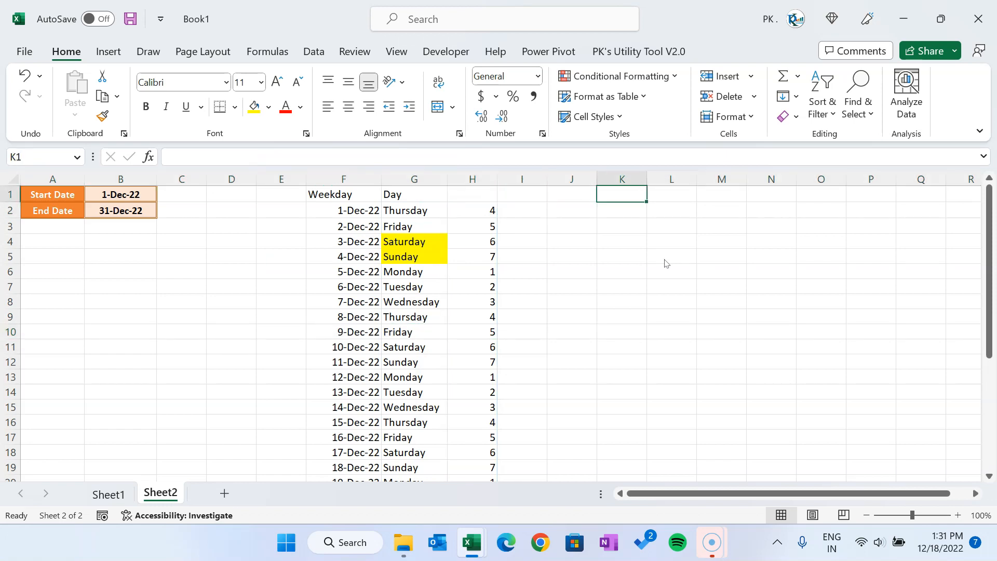
{"action": "key", "text": "Down"}
{"action": "key", "text": "Left"}
{"action": "type", "text": "=fi"}
{"action": "key", "text": "Down"}
{"action": "key", "text": "Down"}
{"action": "key", "text": "Up"}
{"action": "key", "text": "Tab"}
{"action": "key", "text": "Left"}
{"action": "key", "text": "Left"}
{"action": "key", "text": "Left"}
{"action": "key", "text": "Left"}
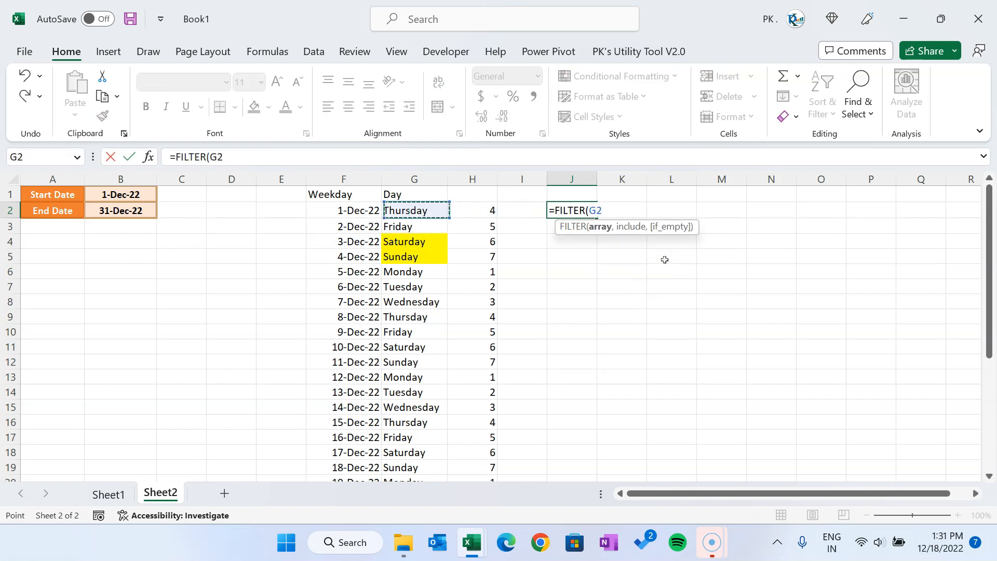
{"action": "key", "text": "ctrl+shift+Down"}
{"action": "type", "text": ","}
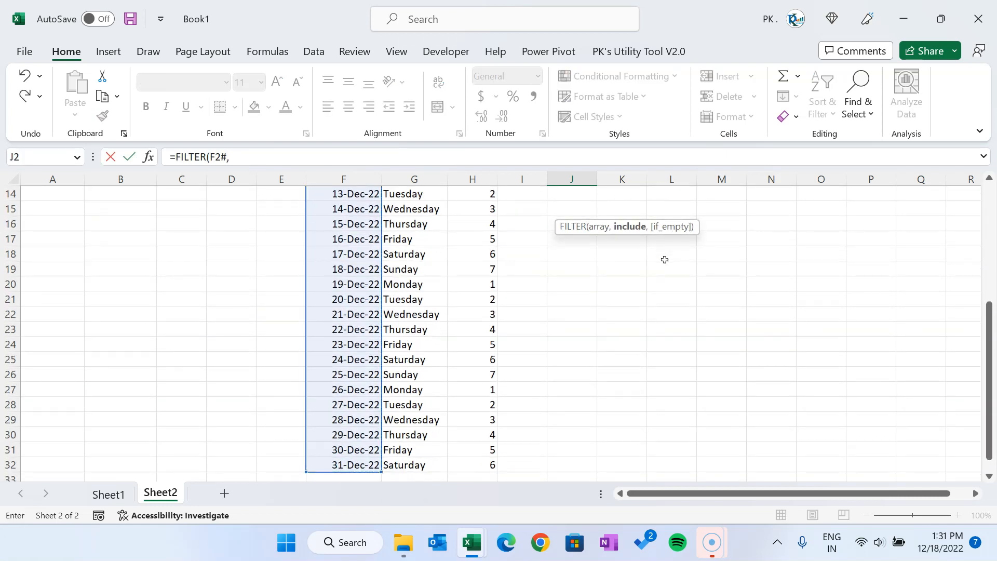
Step: Complete the FILTER formula with the include condition H2#<=5 to keep only the weekdays
{"action": "key", "text": "Left"}
{"action": "key", "text": "Left"}
{"action": "key", "text": "ctrl+shift+Down"}
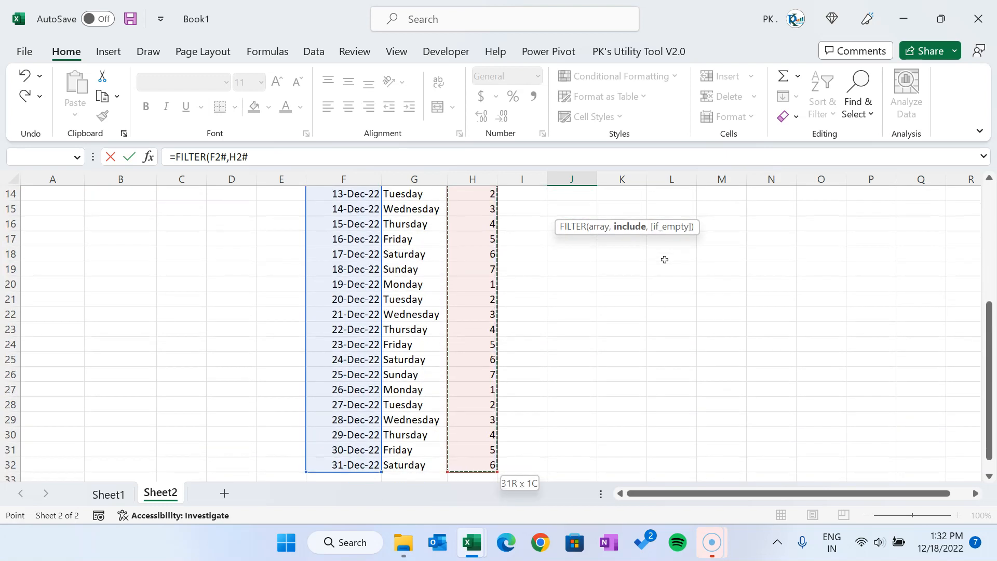
{"action": "type", "text": "<"}
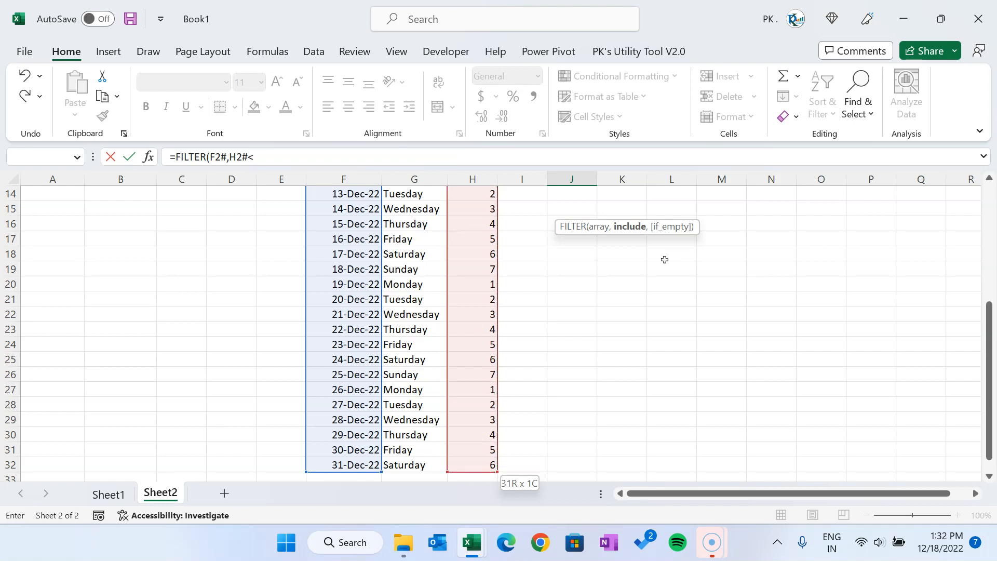
{"action": "type", "text": "=5)"}
{"action": "key", "text": "Return"}
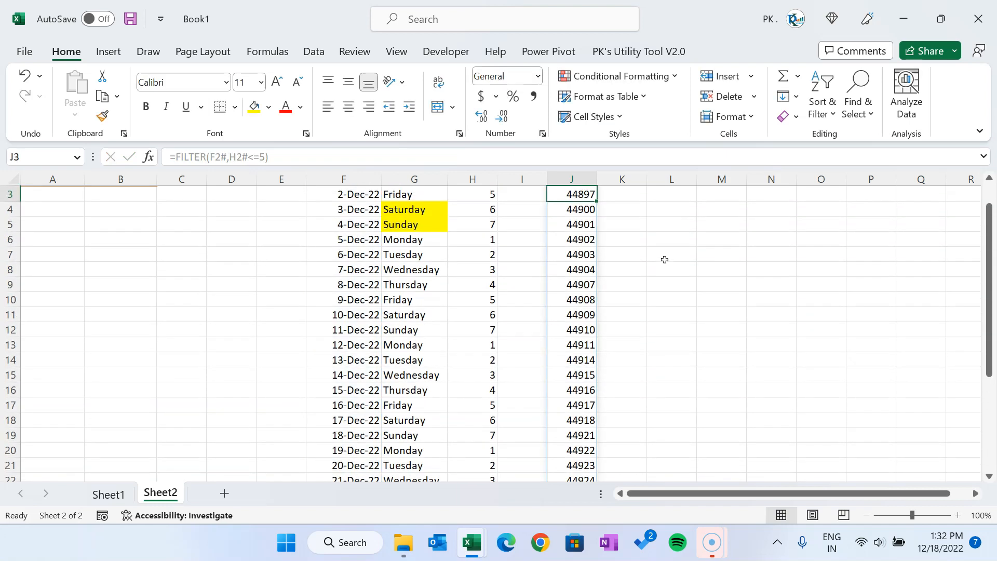
Step: Format the whole filtered list starting in J2 as day-month-year dates
{"action": "key", "text": "Up"}
{"action": "key", "text": "Up"}
{"action": "key", "text": "Down"}
{"action": "key", "text": "ctrl+shift+Down"}
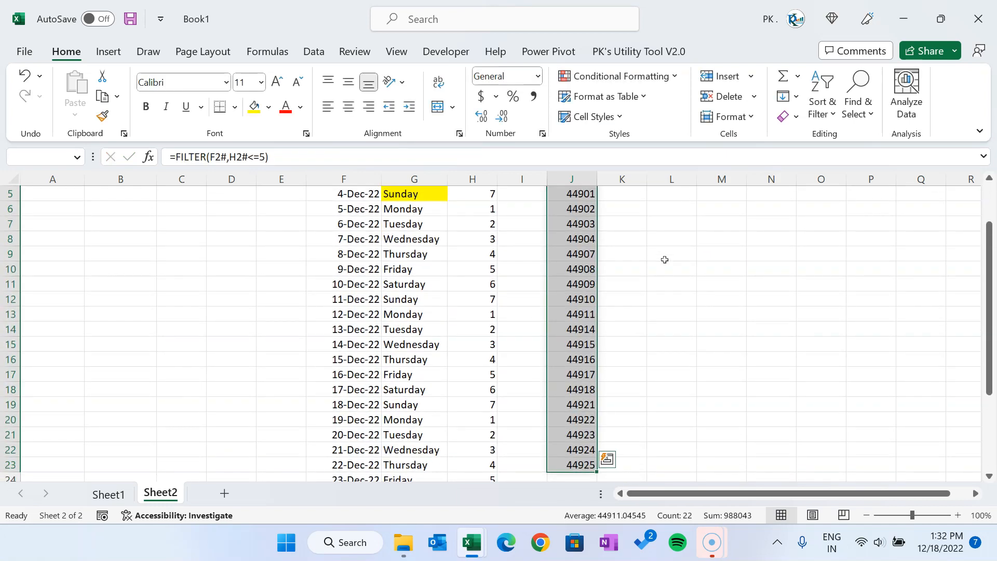
{"action": "key", "text": "ctrl+shift+3"}
Step: Look through the first filtered dates in column J
{"action": "key", "text": "Up"}
{"action": "key", "text": "Down"}
{"action": "key", "text": "Down"}
{"action": "key", "text": "Down"}
{"action": "key", "text": "Down"}
{"action": "key", "text": "Down"}
{"action": "key", "text": "Down"}
{"action": "key", "text": "Up"}
Step: Enter =TEXT(J2#,"DDDD") in K2 to show the day names of the filtered dates and check the first rows
{"action": "key", "text": "ctrl+Up"}
{"action": "key", "text": "Right"}
{"action": "type", "text": "="}
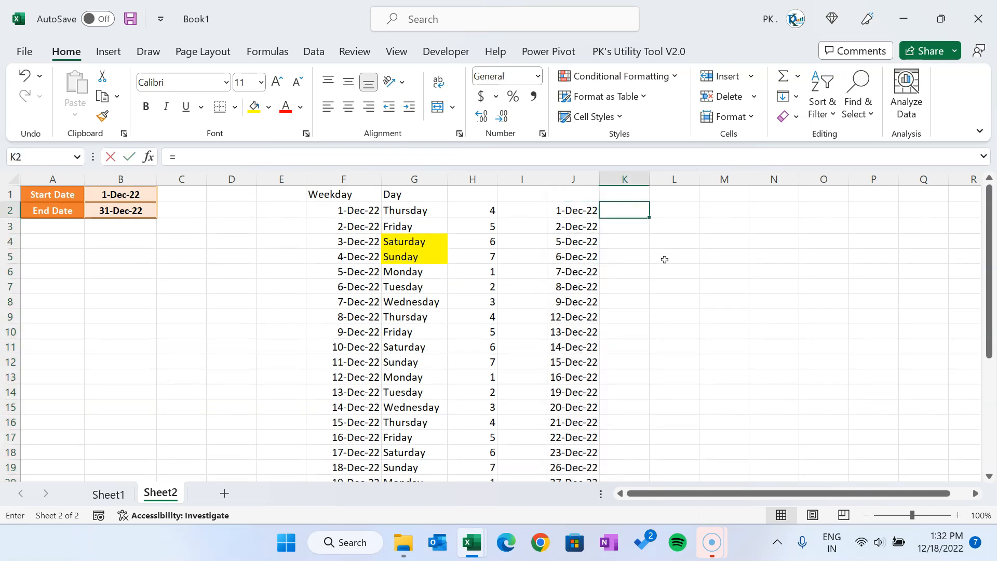
{"action": "type", "text": "tex"}
{"action": "key", "text": "Tab"}
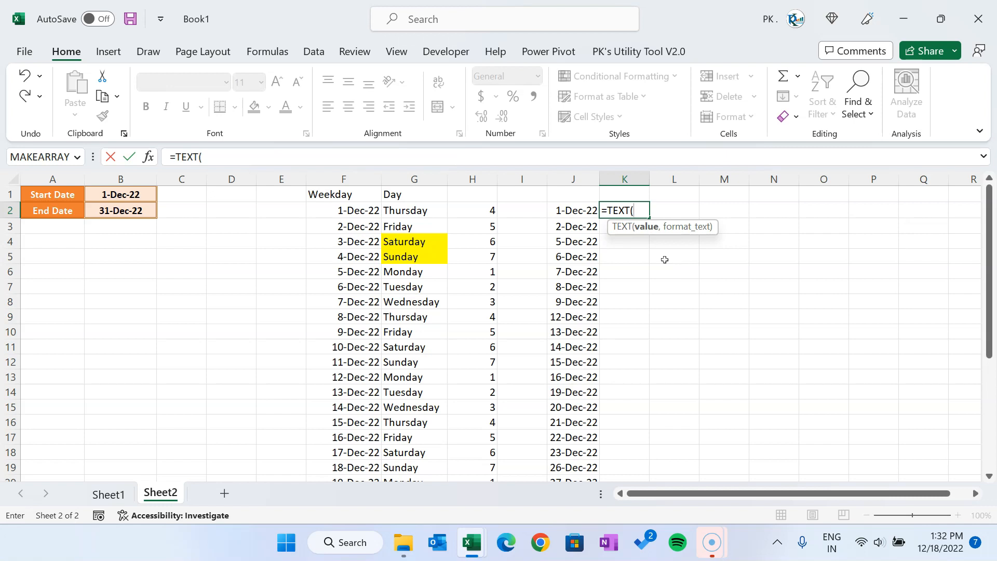
{"action": "key", "text": "Left"}
{"action": "key", "text": "ctrl+shift+Down"}
{"action": "type", "text": ",\"DDDD"}
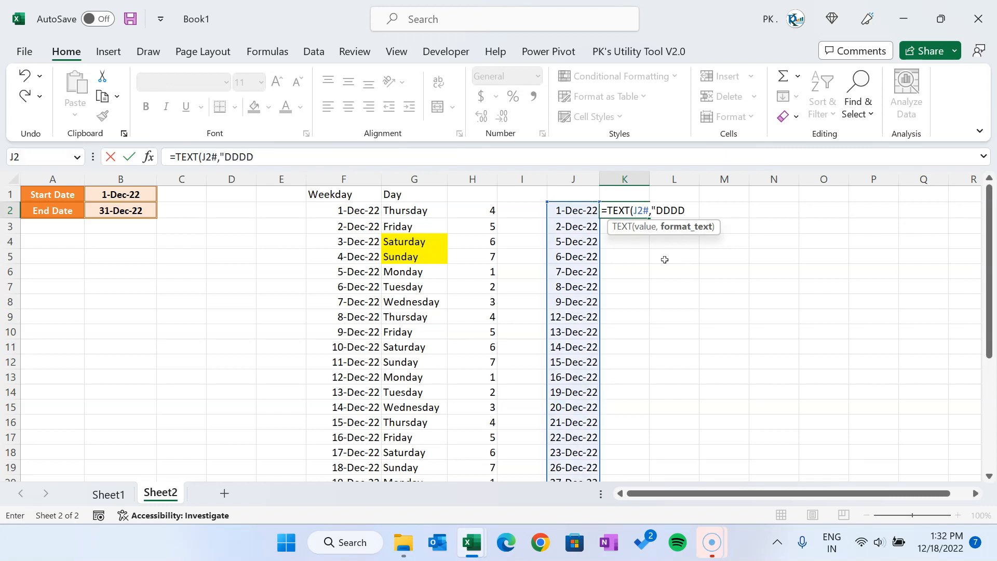
{"action": "type", "text": "\""}
{"action": "key", "text": "Return"}
{"action": "key", "text": "Down"}
{"action": "key", "text": "Down"}
{"action": "key", "text": "Down"}
{"action": "key", "text": "Down"}
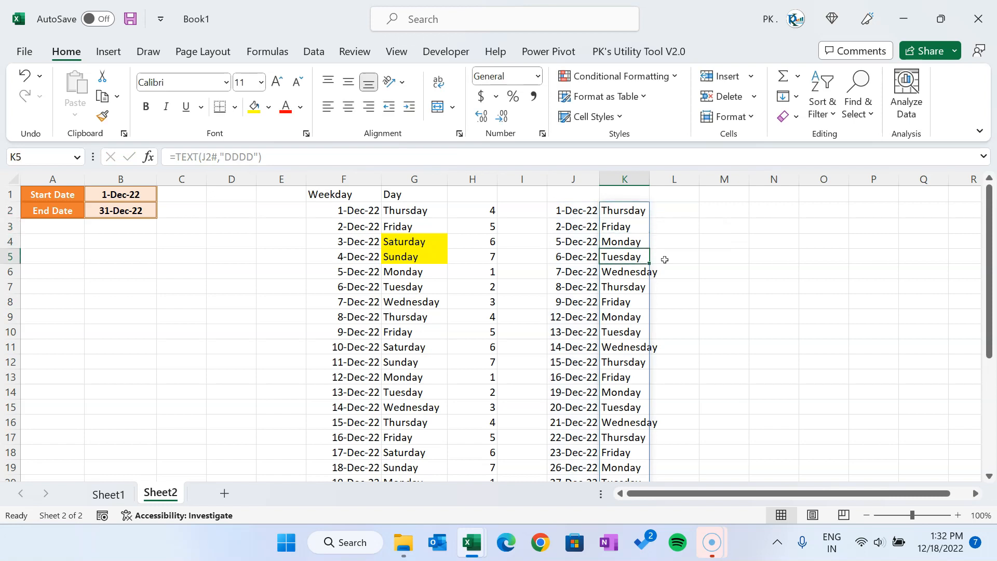
Step: Check the day names in column K down to the last filtered date for any Saturday or Sunday
{"action": "key", "text": "Down"}
{"action": "key", "text": "Down"}
{"action": "key", "text": "Down"}
{"action": "key", "text": "Down"}
{"action": "key", "text": "Down"}
{"action": "key", "text": "Down"}
{"action": "key", "text": "Down"}
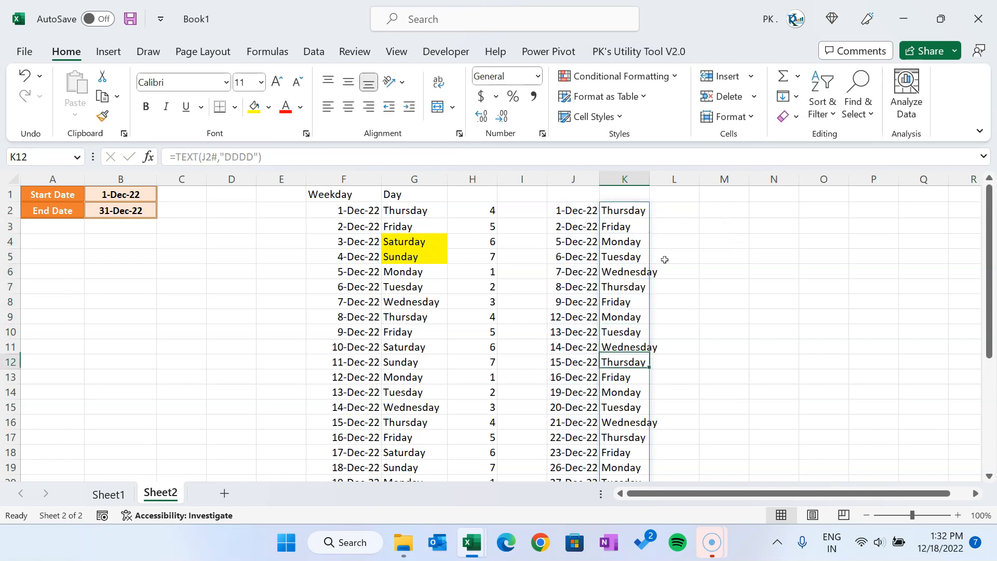
{"action": "key", "text": "ctrl+Down"}
{"action": "key", "text": "ctrl+Up"}
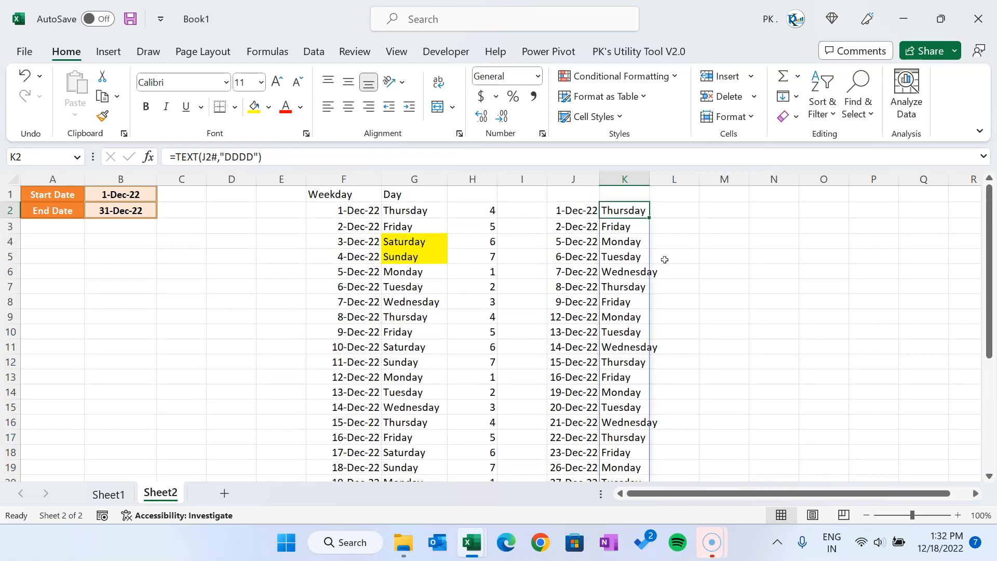
Step: Compare the helper columns between the day names in K2 and the original date list in F2
{"action": "key", "text": "Left"}
{"action": "key", "text": "Left"}
{"action": "key", "text": "Left"}
{"action": "key", "text": "Left"}
{"action": "key", "text": "Left"}
{"action": "key", "text": "Left"}
{"action": "key", "text": "Left"}
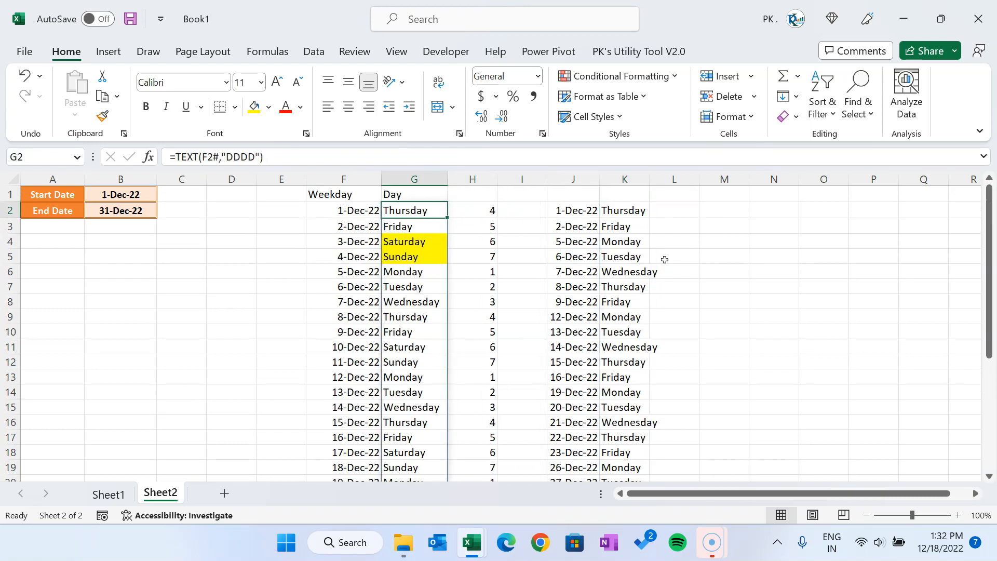
{"action": "key", "text": "Right"}
{"action": "key", "text": "Right"}
{"action": "key", "text": "Right"}
{"action": "key", "text": "Right"}
{"action": "key", "text": "Right"}
{"action": "key", "text": "Right"}
{"action": "key", "text": "Right"}
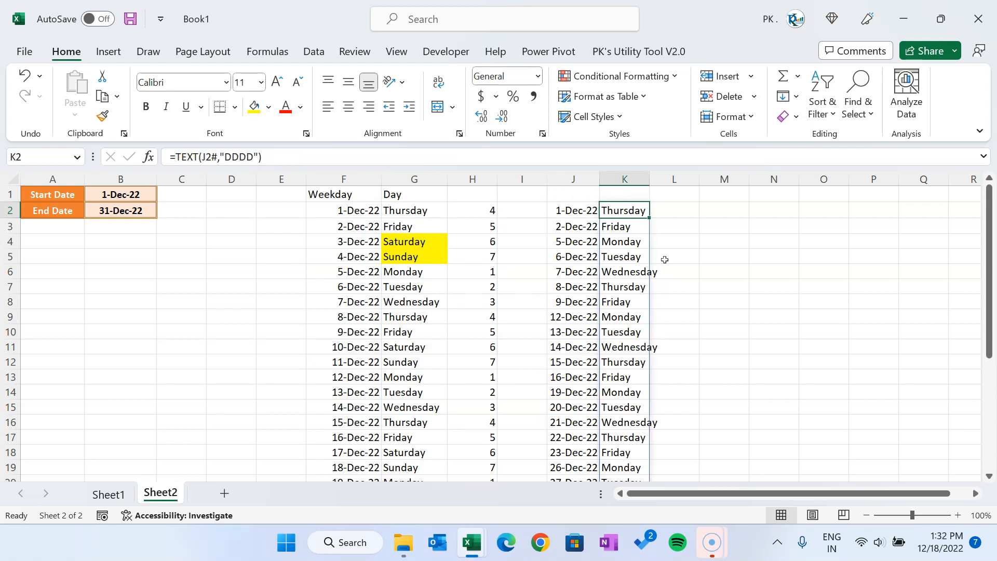
{"action": "key", "text": "Left"}
{"action": "key", "text": "Left"}
{"action": "key", "text": "Left"}
{"action": "key", "text": "Left"}
{"action": "key", "text": "Left"}
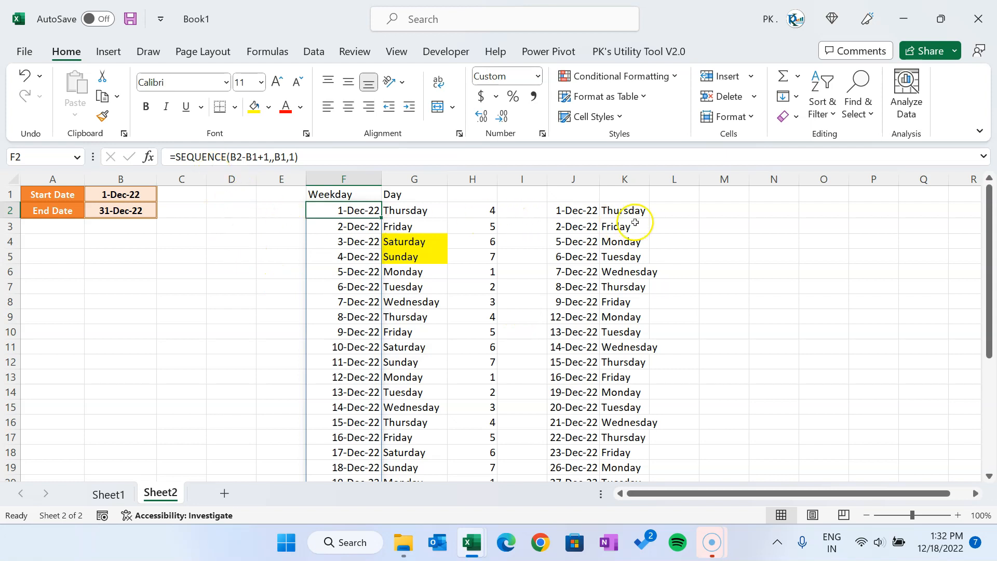
Step: Review the SEQUENCE, WEEKDAY and FILTER formulas in F2, H2 and J2
{"action": "left_click_drag", "start_coordinate": [359, 209], "coordinate": [358, 348]}
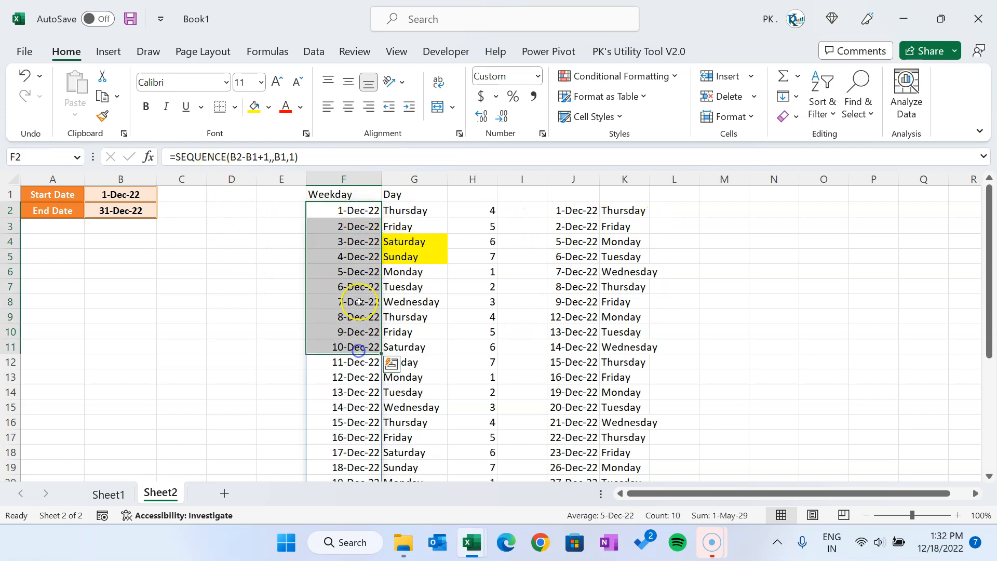
{"action": "left_click", "coordinate": [365, 213]}
{"action": "left_click_drag", "start_coordinate": [171, 157], "coordinate": [301, 160]}
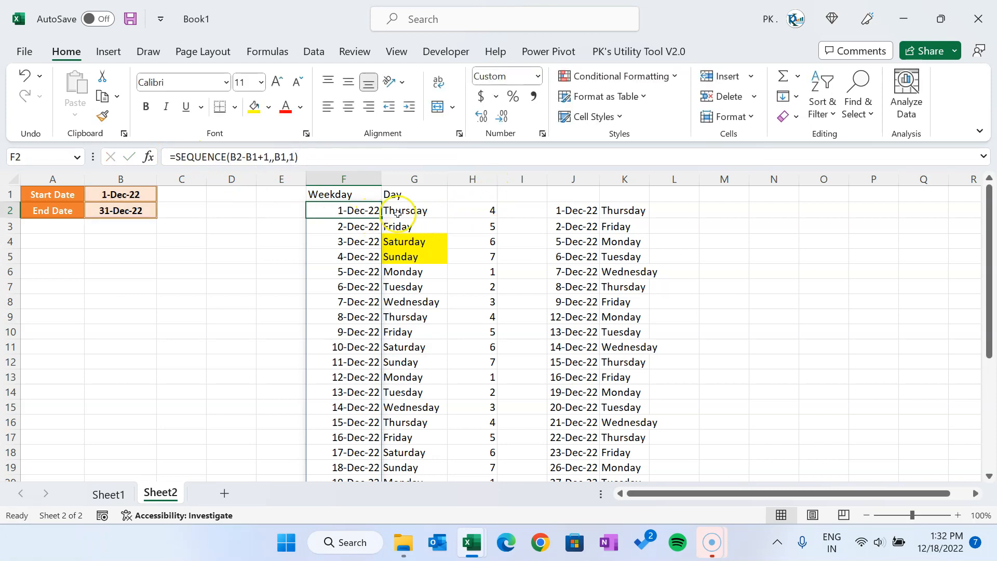
{"action": "left_click", "coordinate": [483, 210]}
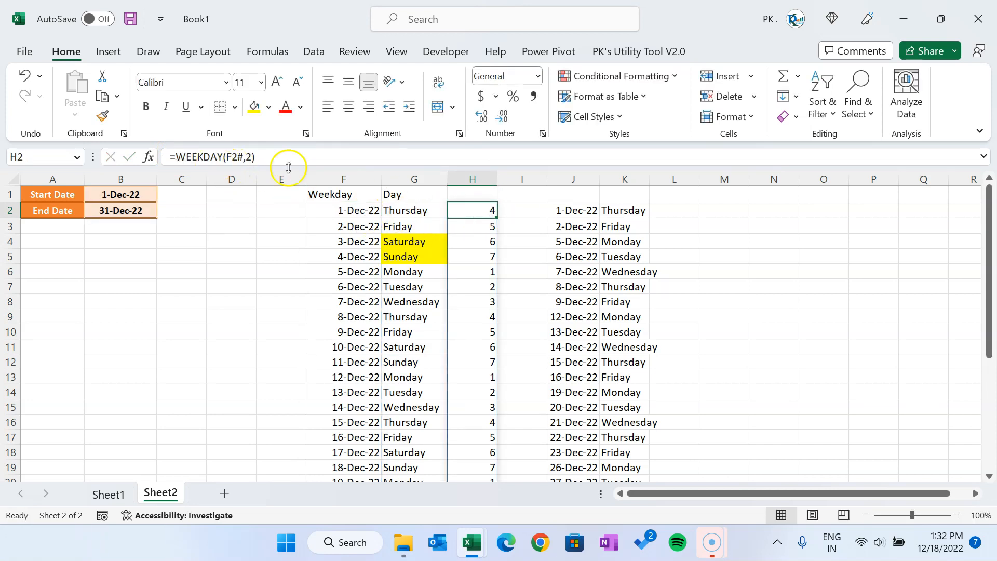
{"action": "left_click", "coordinate": [607, 210]}
{"action": "left_click", "coordinate": [582, 215]}
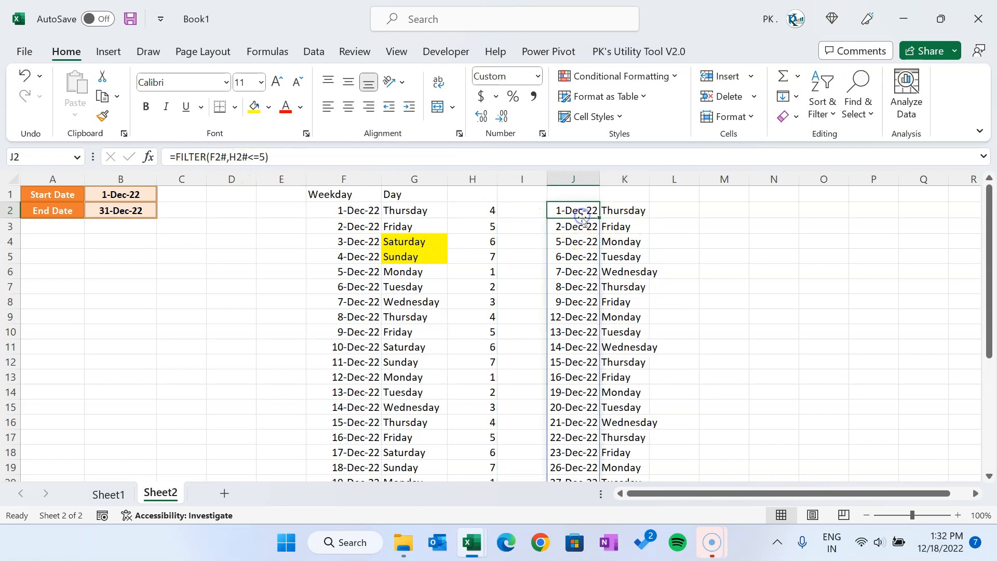
Step: Wrap the SEQUENCE formula in F2 in a FILTER function so that it becomes the array argument
{"action": "left_click", "coordinate": [349, 211]}
{"action": "left_click", "coordinate": [175, 157]}
{"action": "left_click_drag", "start_coordinate": [175, 156], "coordinate": [357, 158]}
{"action": "left_click", "coordinate": [176, 156]}
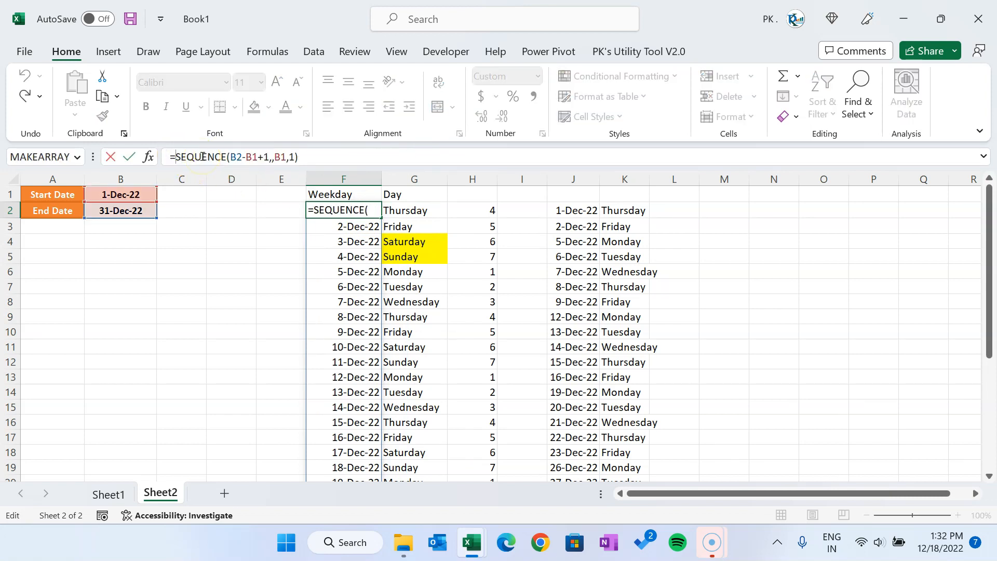
{"action": "type", "text": "fi"}
{"action": "key", "text": "Down"}
{"action": "key", "text": "Tab"}
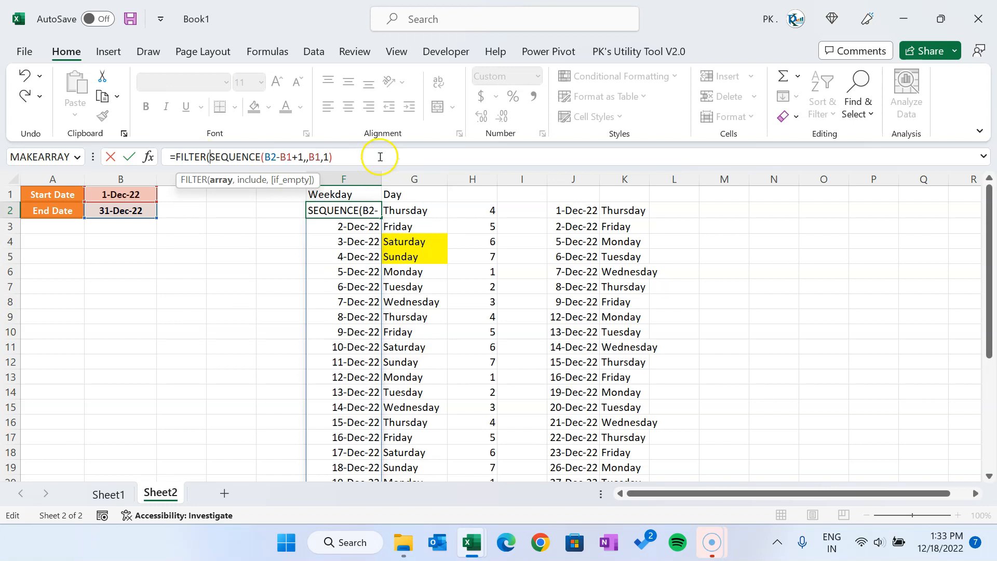
{"action": "left_click", "coordinate": [220, 180]}
{"action": "left_click", "coordinate": [379, 156]}
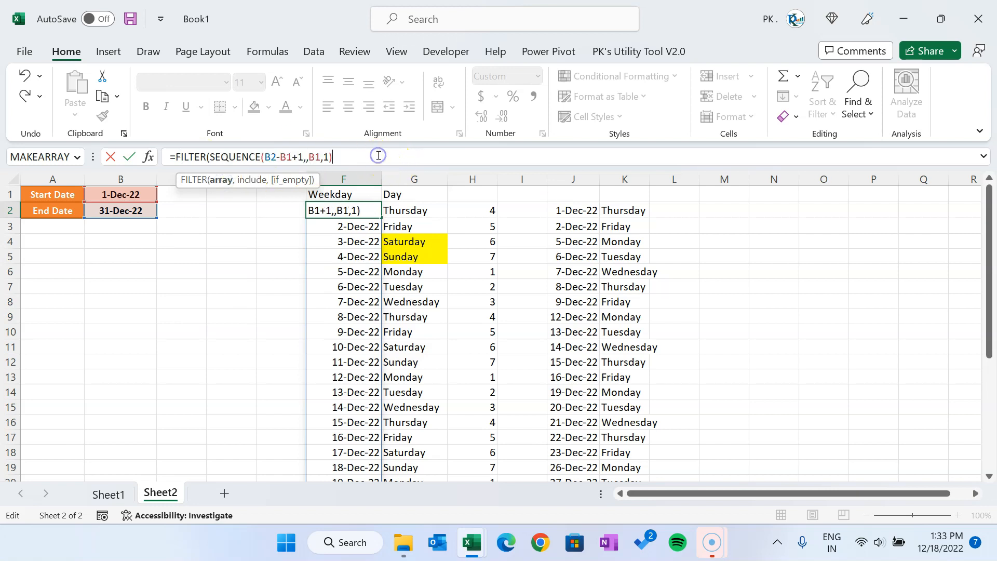
Step: Add WEEKDAY(SEQUENCE(B2-B1+1,,B1,1),2) as the include argument, reusing a copy of the existing SEQUENCE expression
{"action": "type", "text": ","}
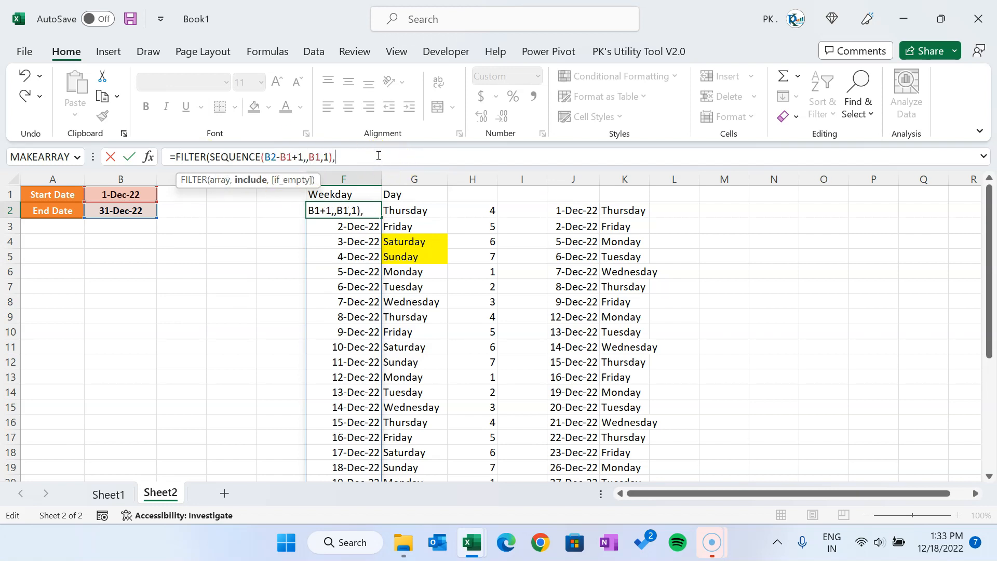
{"action": "type", "text": "we"}
{"action": "type", "text": "e"}
{"action": "key", "text": "Tab"}
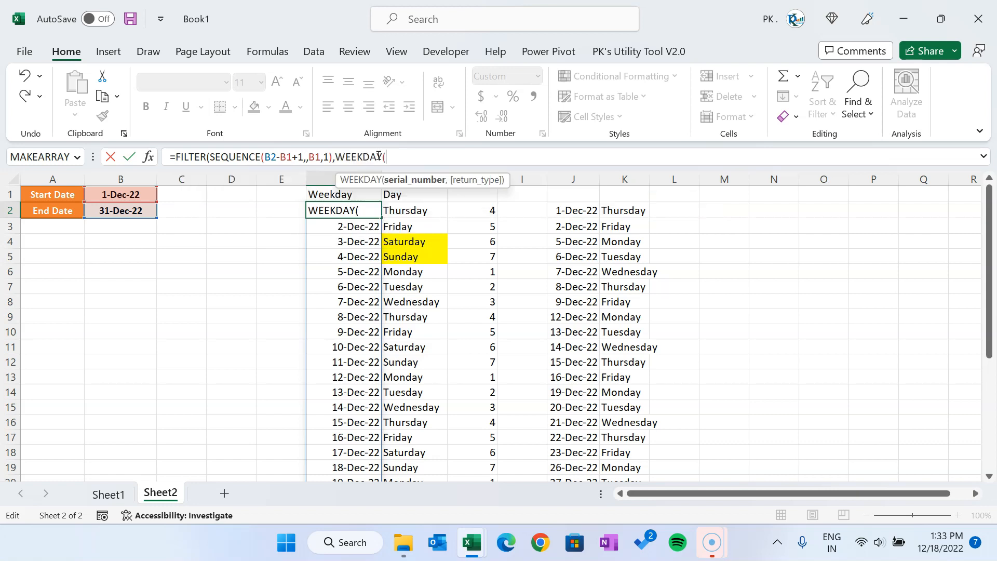
{"action": "left_click_drag", "start_coordinate": [210, 156], "coordinate": [333, 156]}
{"action": "key", "text": "ctrl+c"}
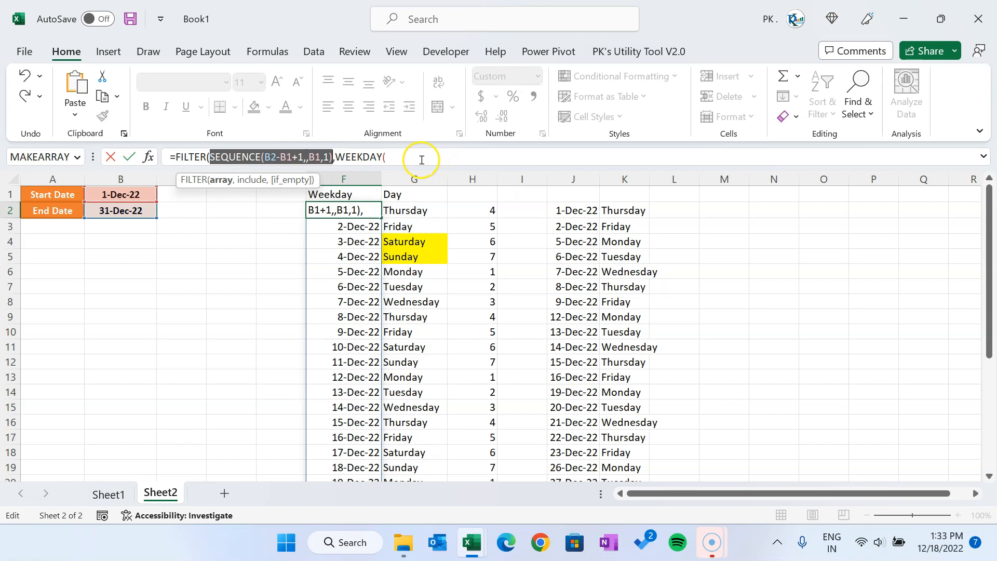
{"action": "left_click", "coordinate": [421, 158]}
{"action": "key", "text": "ctrl+v"}
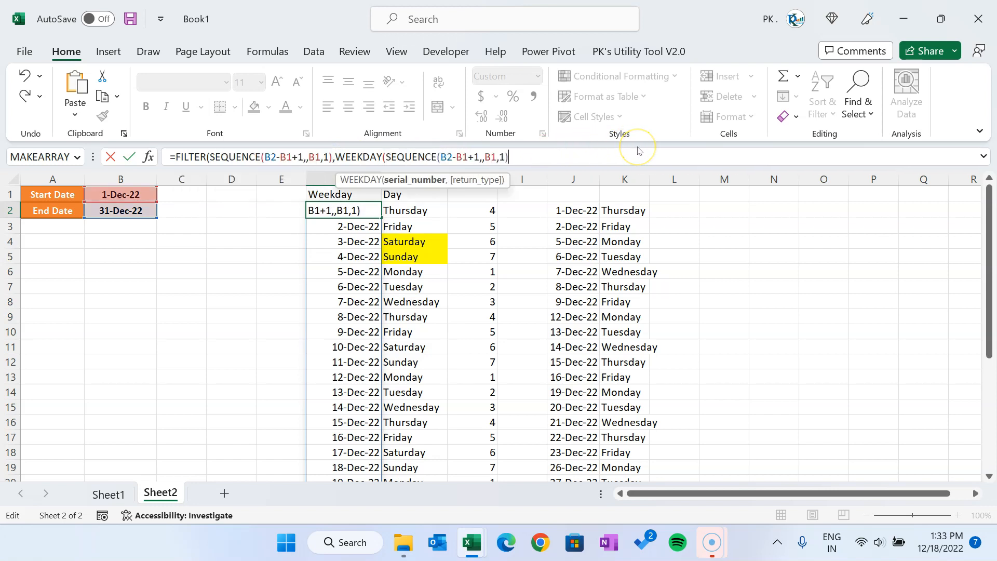
{"action": "type", "text": ","}
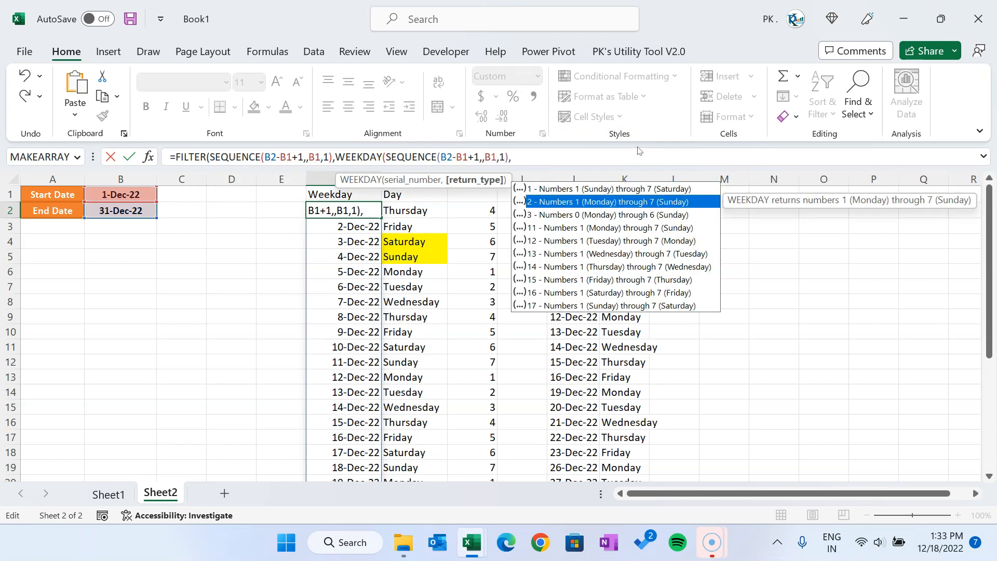
{"action": "type", "text": "2"}
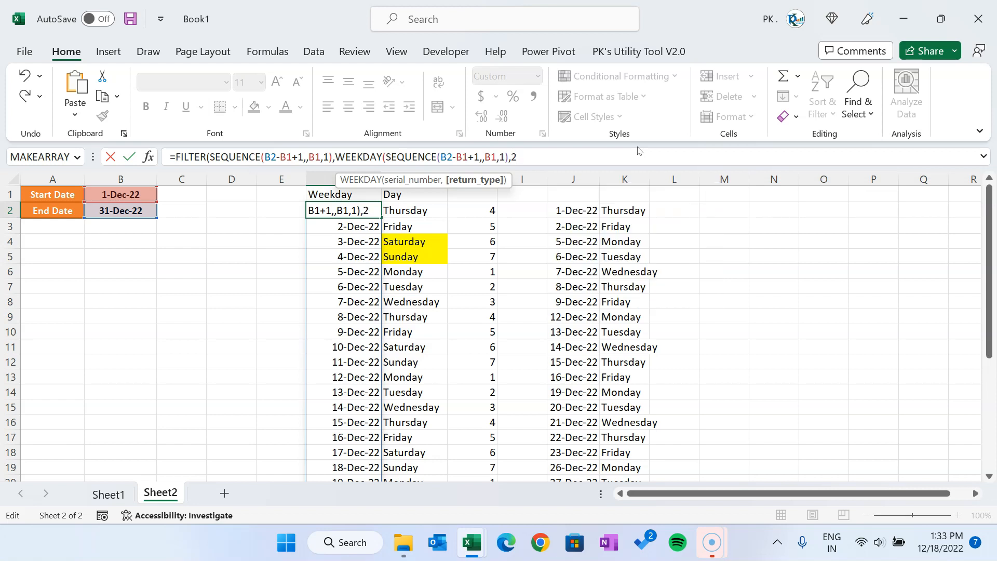
{"action": "type", "text": ")"}
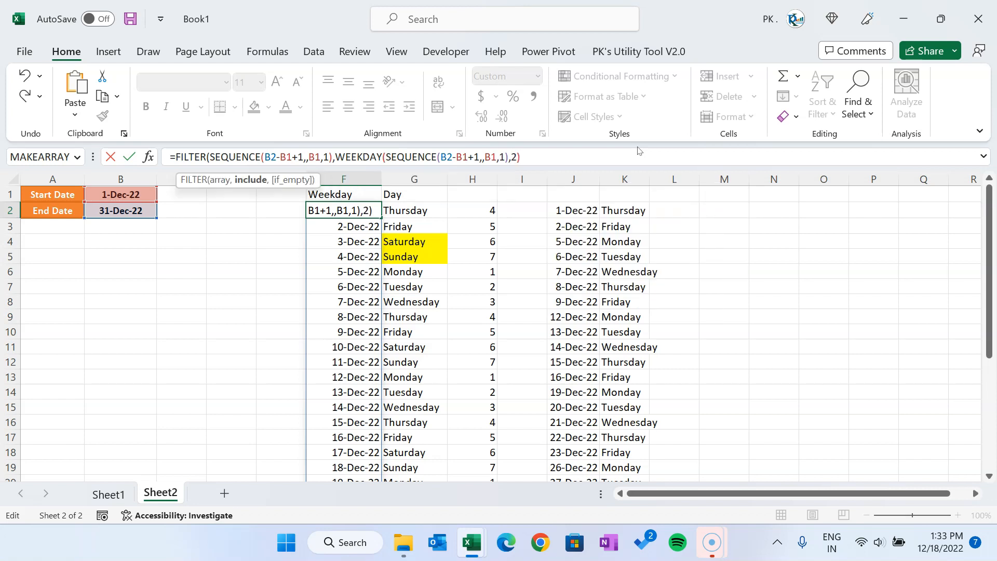
Step: Complete the F2 formula with the condition <=5 and an empty string "" for no matches, and enter it
{"action": "left_click", "coordinate": [250, 180]}
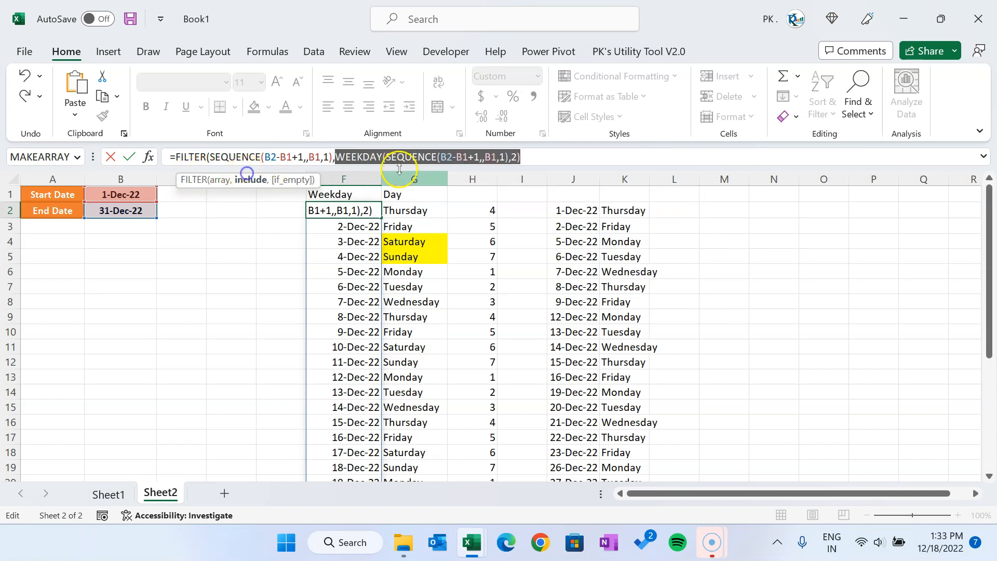
{"action": "left_click", "coordinate": [546, 157]}
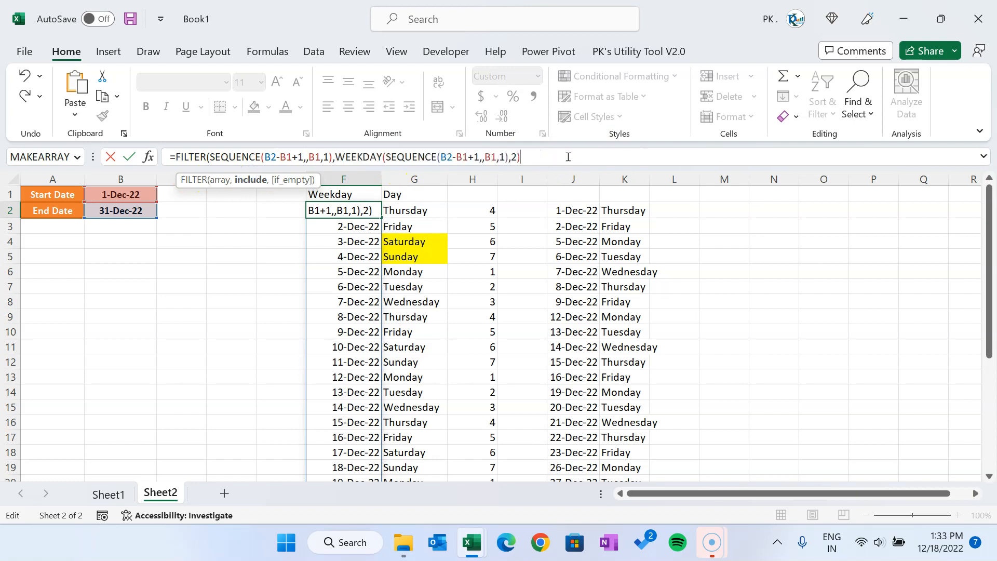
{"action": "type", "text": "<=5,"}
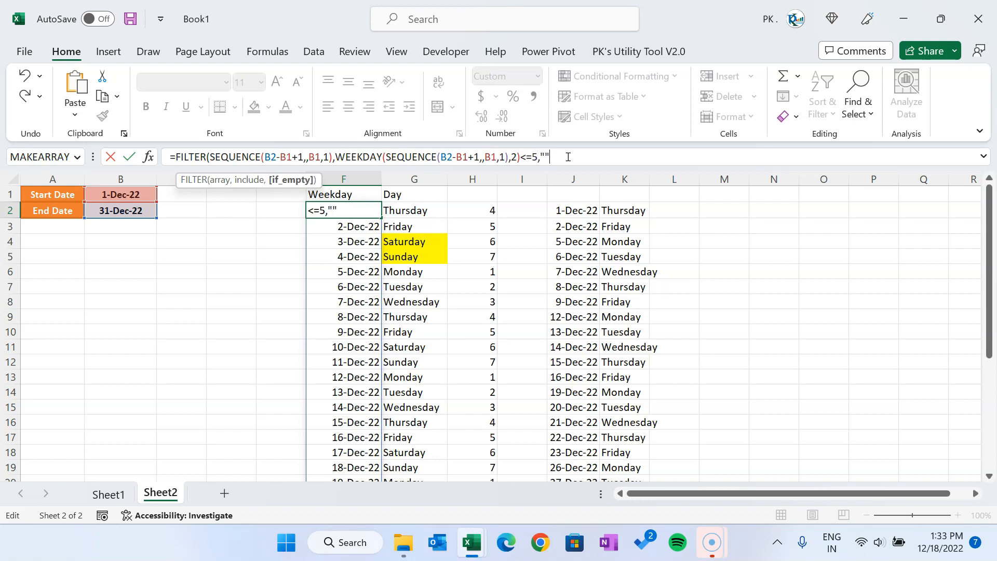
{"action": "type", "text": "\"\")"}
{"action": "key", "text": "Return"}
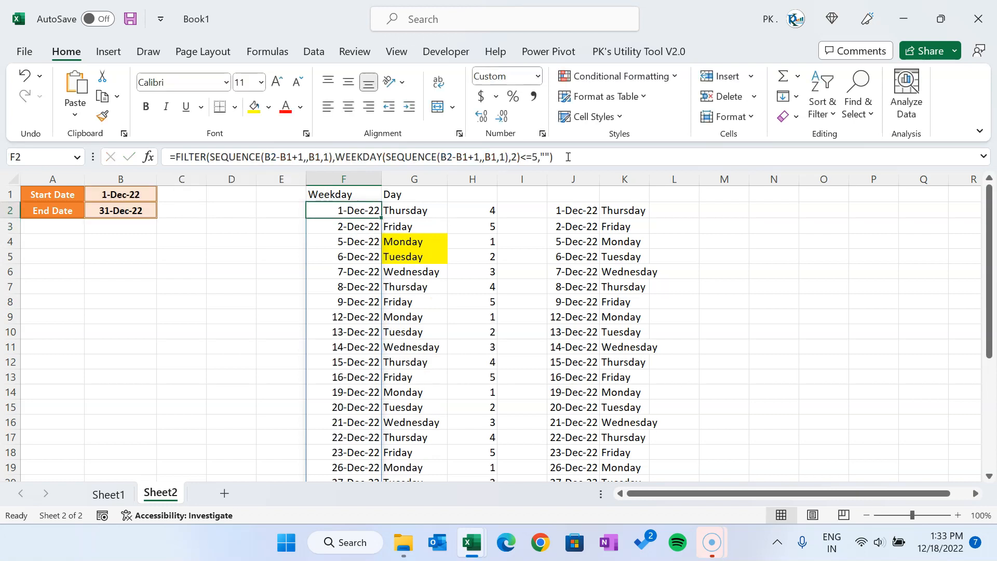
Step: Check the date list from F2 down to its last row
{"action": "key", "text": "Down"}
{"action": "key", "text": "Down"}
{"action": "key", "text": "Down"}
{"action": "key", "text": "ctrl+Down"}
{"action": "key", "text": "ctrl+Up"}
{"action": "key", "text": "Down"}
Step: Delete the contents of helper columns H through K from row 2 down
{"action": "key", "text": "Right"}
{"action": "key", "text": "Right"}
{"action": "key", "text": "Right"}
{"action": "key", "text": "Right"}
{"action": "key", "text": "Left"}
{"action": "key", "text": "Left"}
{"action": "key", "text": "shift+Right"}
{"action": "key", "text": "shift+Right"}
{"action": "key", "text": "shift+Right"}
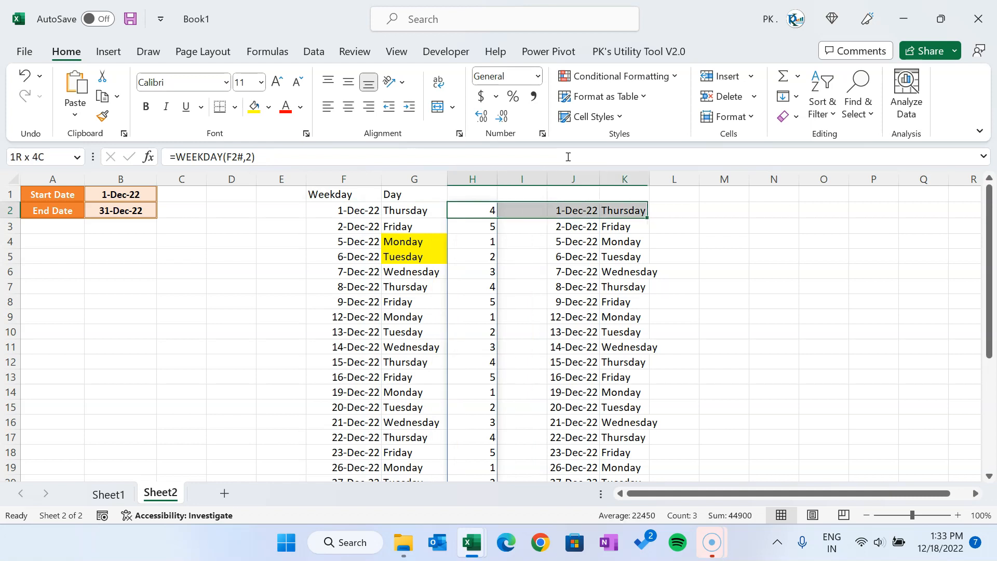
{"action": "key", "text": "ctrl+shift+Down"}
{"action": "key", "text": "Delete"}
Step: Copy the FILTER formula text in F2 without its equals sign, leaving the cell as it is
{"action": "key", "text": "Left"}
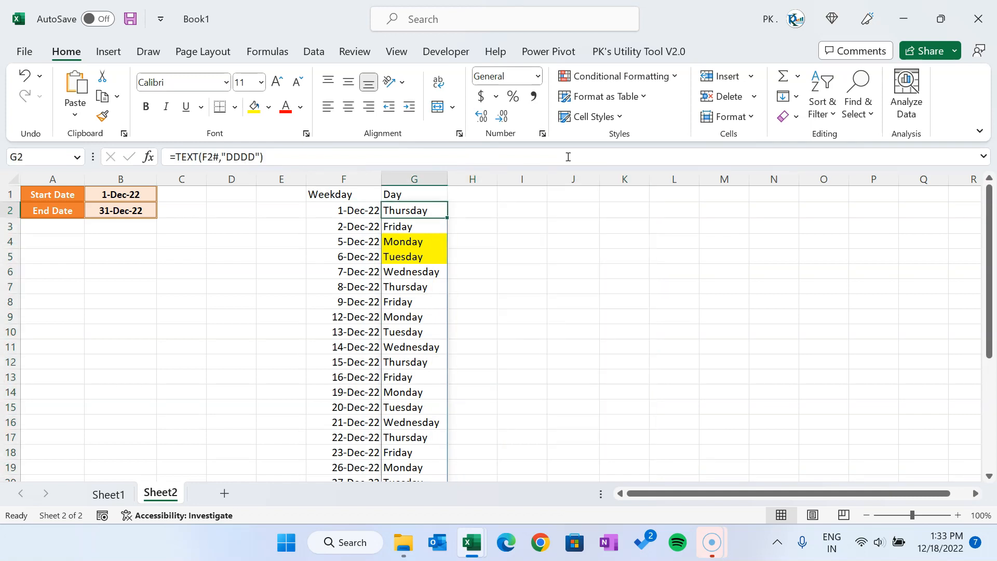
{"action": "key", "text": "Left"}
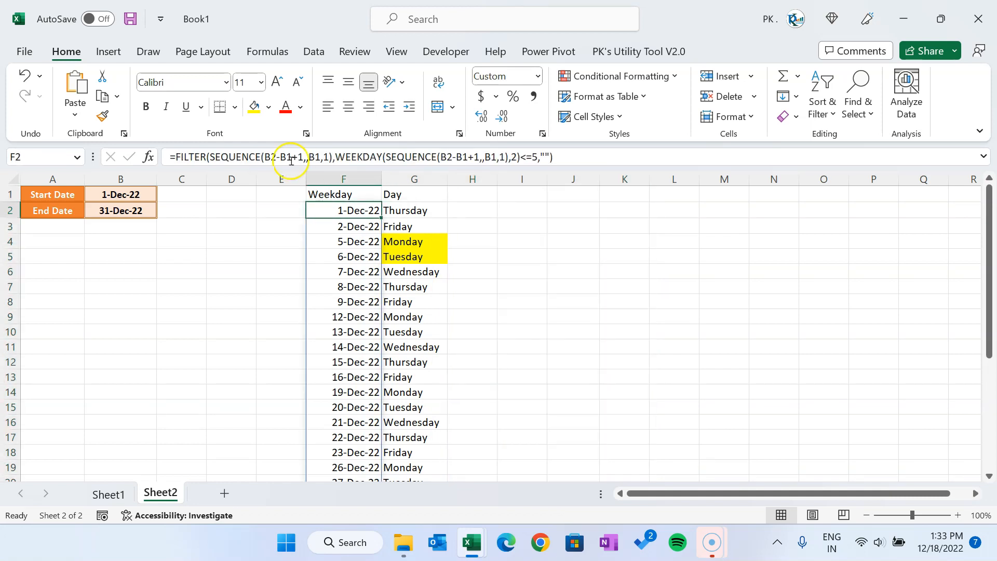
{"action": "left_click", "coordinate": [178, 156]}
{"action": "left_click_drag", "start_coordinate": [175, 157], "coordinate": [575, 157]}
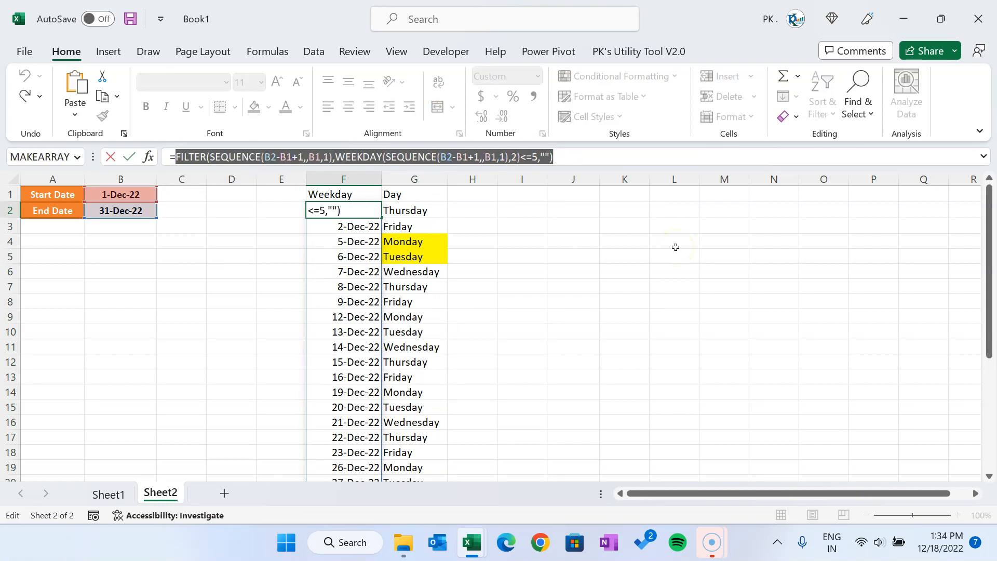
{"action": "key", "text": "Escape"}
{"action": "left_click", "coordinate": [568, 208]}
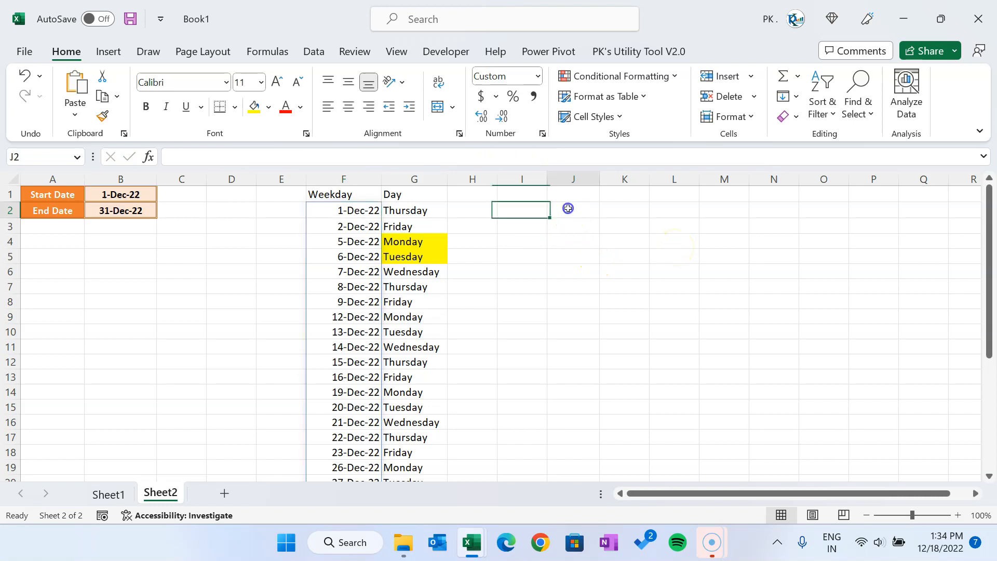
{"action": "type", "text": "="}
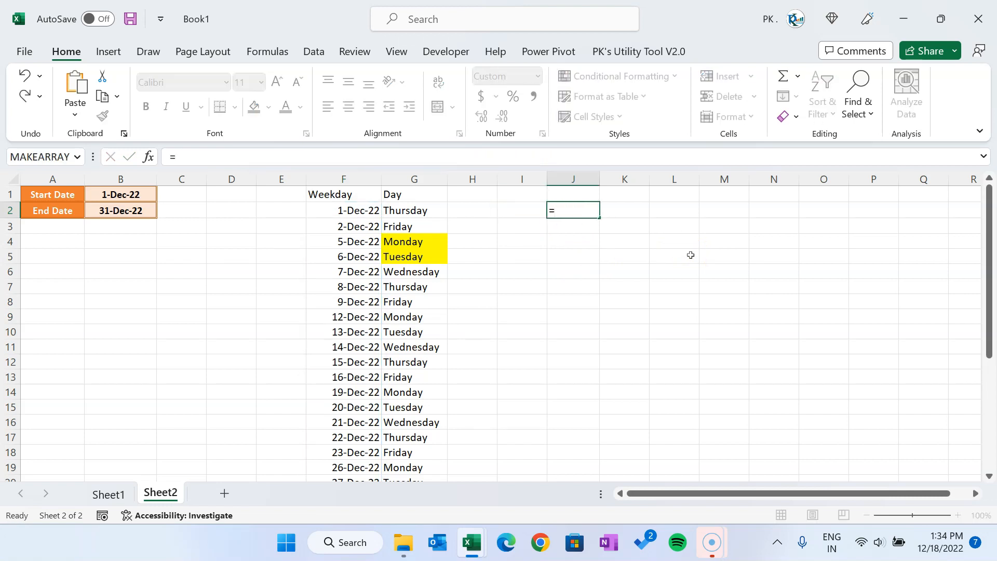
{"action": "key", "text": "Escape"}
Step: Look over the start and end date cells that the custom function takes as inputs, ending at I2
{"action": "key", "text": "Left"}
{"action": "key", "text": "Left"}
{"action": "key", "text": "Left"}
{"action": "key", "text": "Left"}
{"action": "key", "text": "Left"}
{"action": "key", "text": "Left"}
{"action": "key", "text": "Left"}
{"action": "key", "text": "Up"}
{"action": "key", "text": "Left"}
{"action": "key", "text": "Down"}
{"action": "key", "text": "Right"}
{"action": "key", "text": "Right"}
{"action": "key", "text": "Right"}
{"action": "key", "text": "Right"}
{"action": "key", "text": "Right"}
{"action": "key", "text": "Right"}
{"action": "key", "text": "Right"}
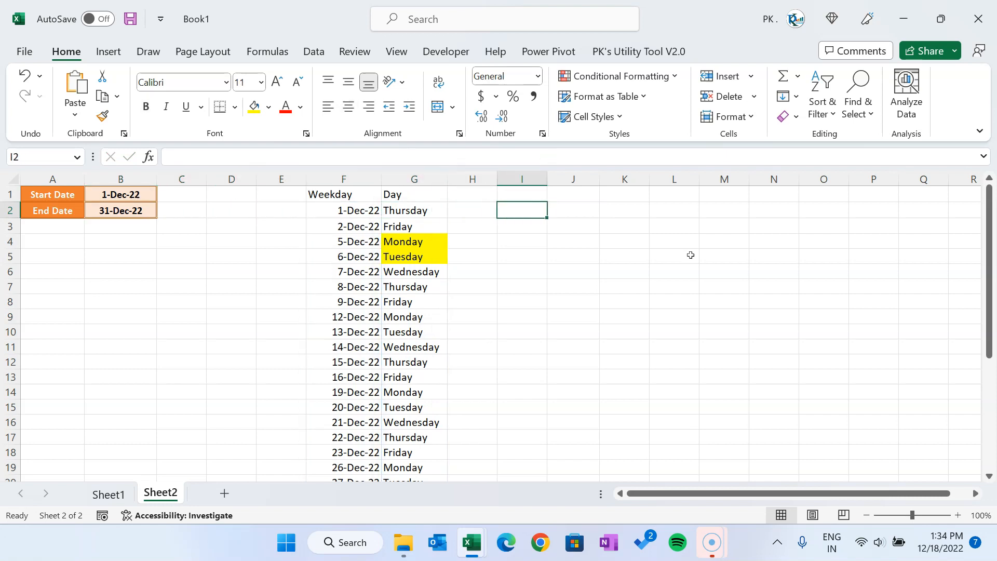
Step: Begin a LAMBDA formula in I2 with parameters Start_Date and End_Date, and paste the copied FILTER formula as its calculation
{"action": "type", "text": "=lam"}
{"action": "key", "text": "Tab"}
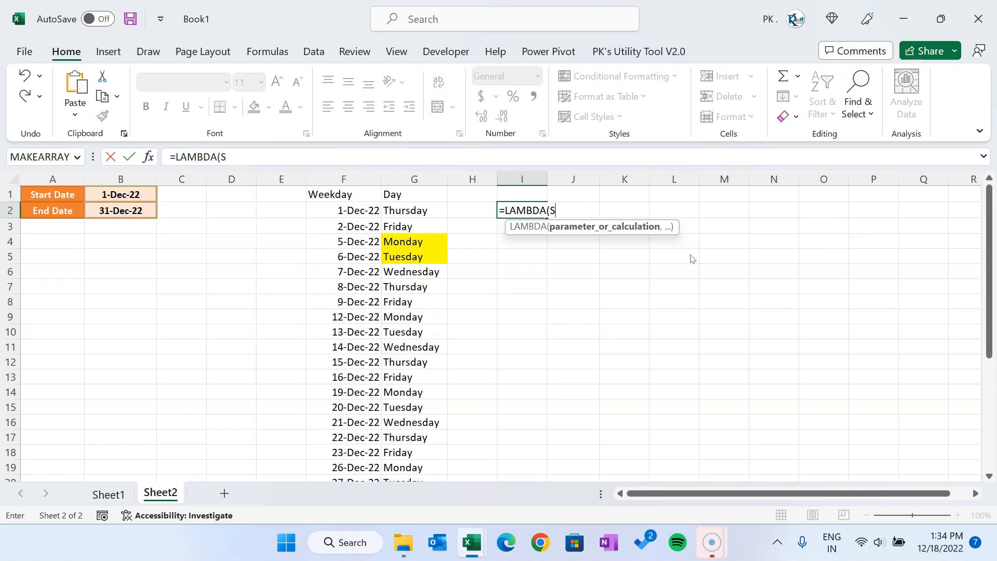
{"action": "type", "text": "Start_Date,"}
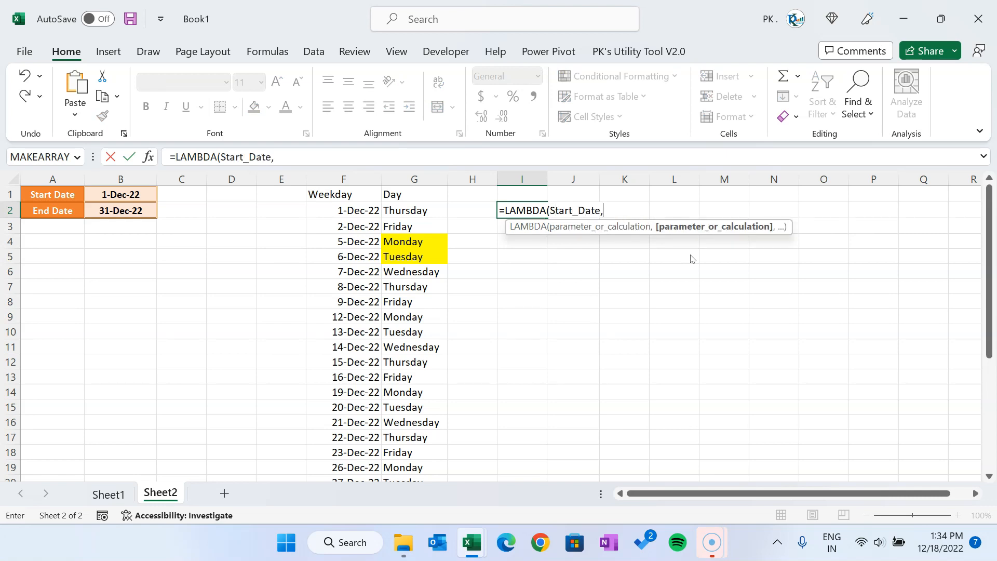
{"action": "type", "text": "End_Date"}
{"action": "type", "text": ",FILTER(SEQUENCE(B2-B1+1,,B1,1),WEEKDAY(SEQUENCE(B2-B1+1,,B1,1),2)<=5,\"\")"}
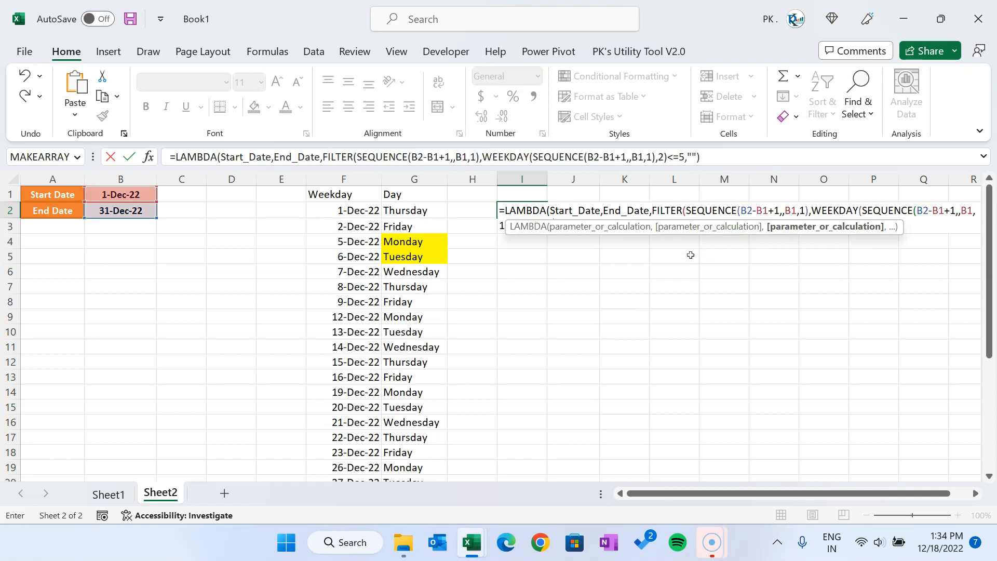
Step: Replace both B2 references in the I2 LAMBDA formula with the End_Date parameter
{"action": "double_click", "coordinate": [418, 156]}
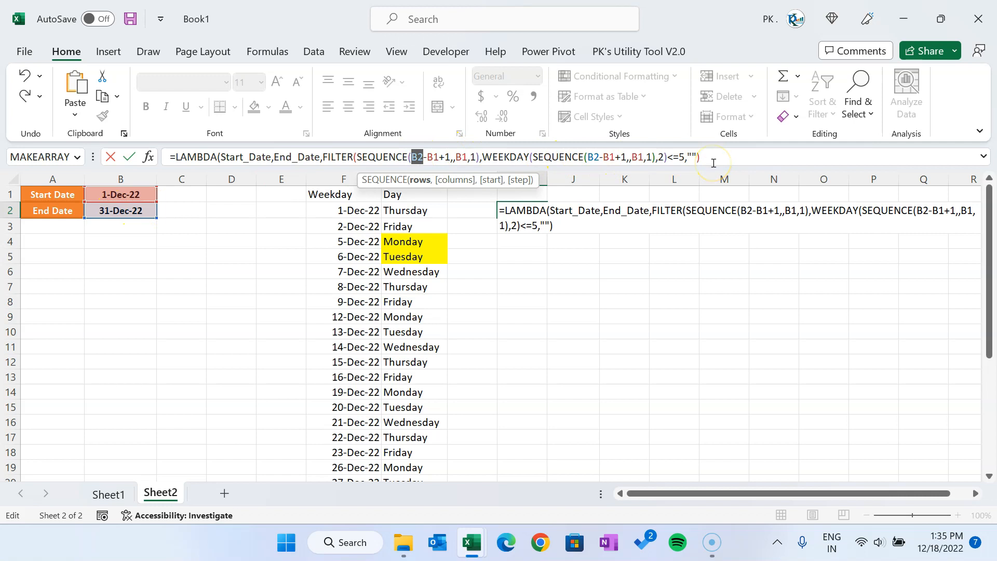
{"action": "type", "text": "end"}
{"action": "key", "text": "Tab"}
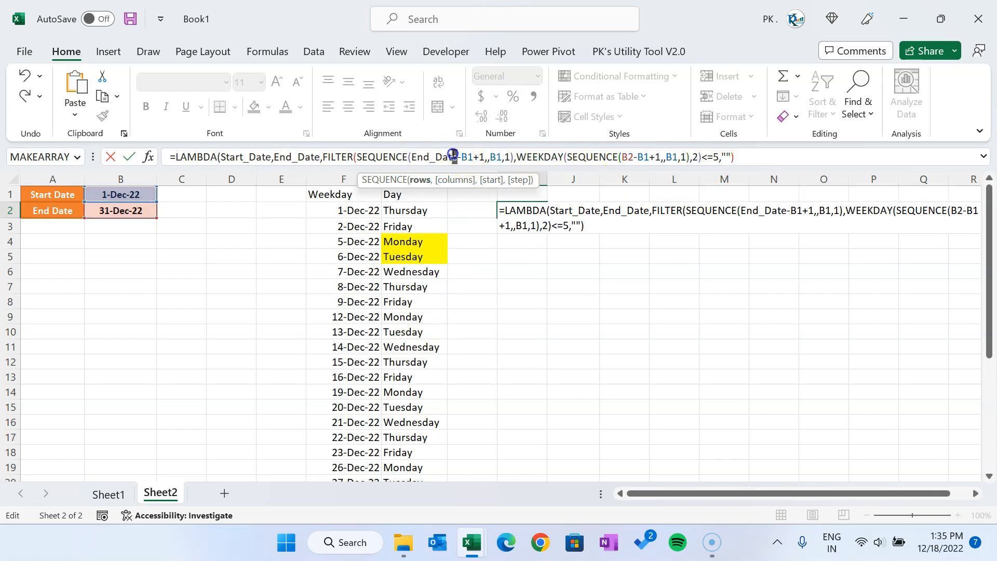
{"action": "left_click_drag", "start_coordinate": [453, 156], "coordinate": [413, 157]}
{"action": "key", "text": "ctrl+c"}
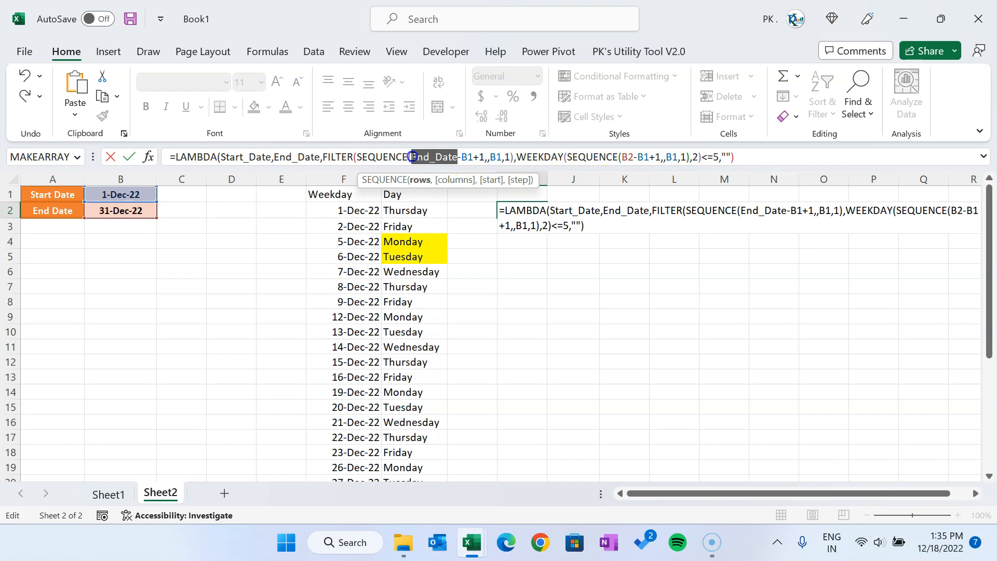
{"action": "double_click", "coordinate": [634, 156]}
{"action": "key", "text": "ctrl+v"}
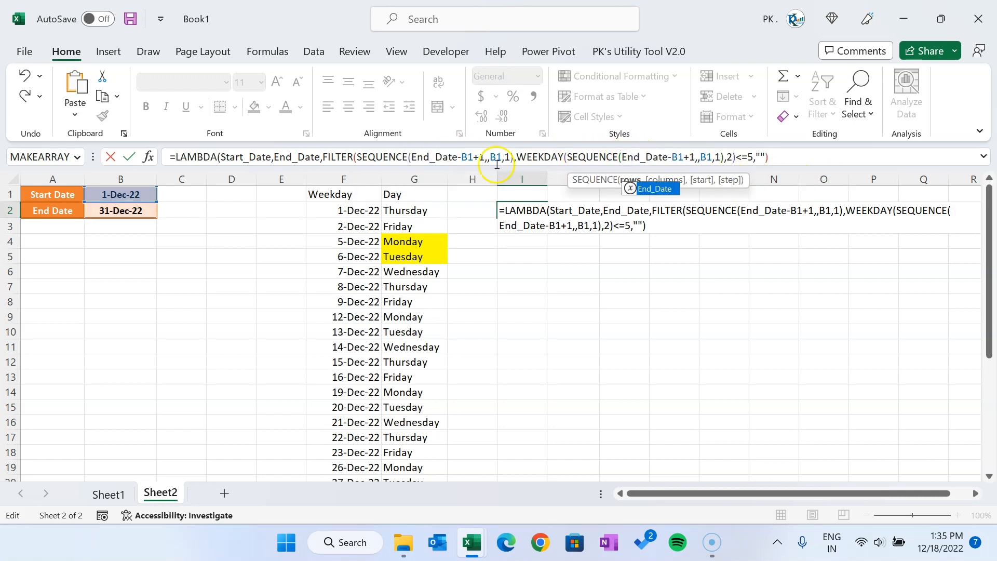
Step: Replace all four B1 references in the LAMBDA formula with the Start_Date parameter and commit the formula in I2
{"action": "double_click", "coordinate": [465, 156]}
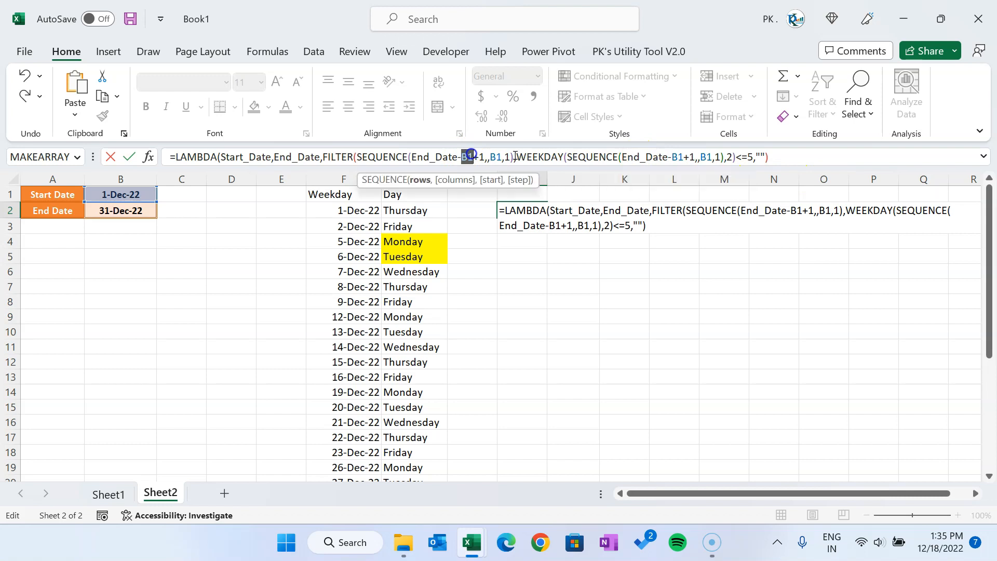
{"action": "type", "text": "Sta"}
{"action": "key", "text": "Down"}
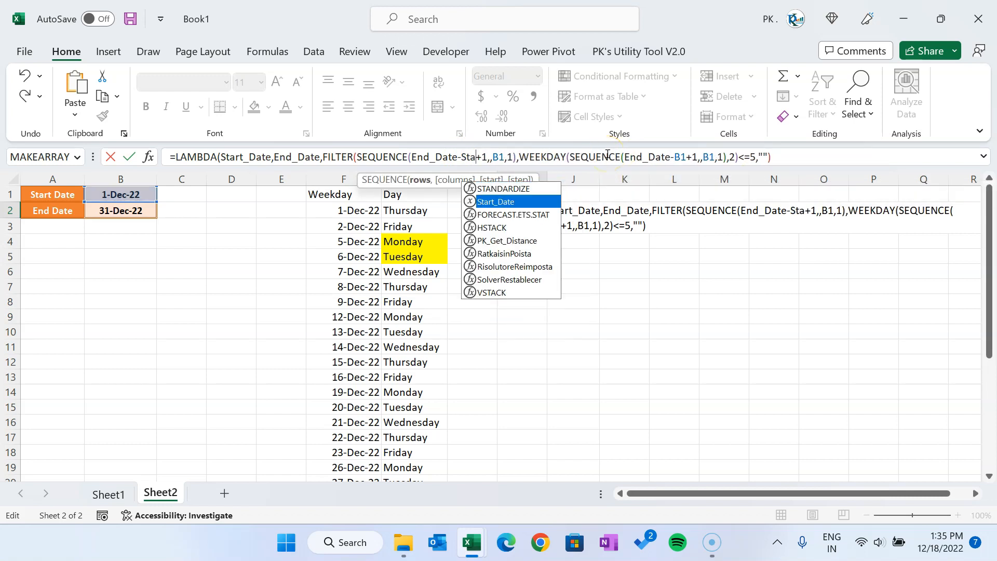
{"action": "key", "text": "Tab"}
{"action": "left_click_drag", "start_coordinate": [462, 156], "coordinate": [505, 157]}
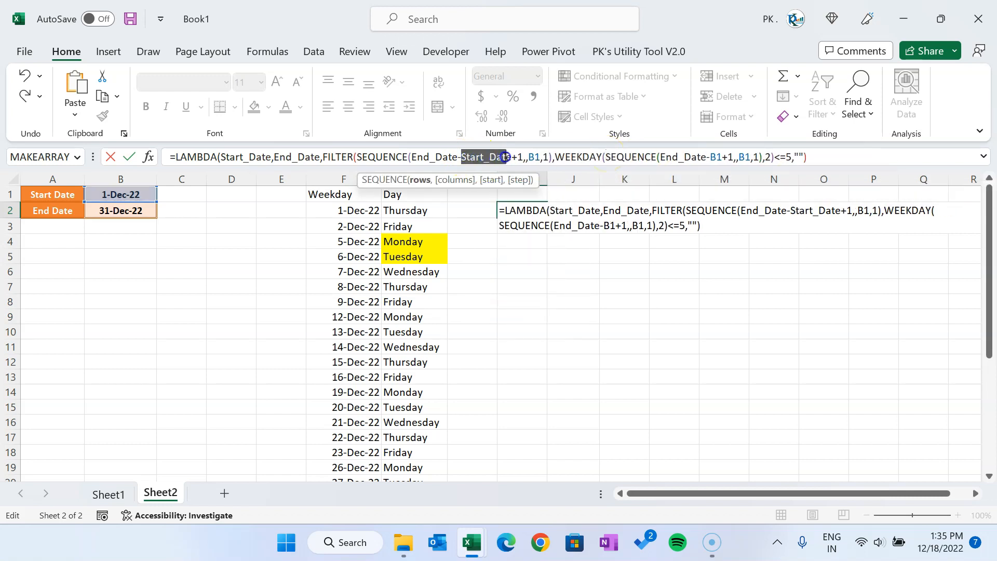
{"action": "double_click", "coordinate": [534, 156]}
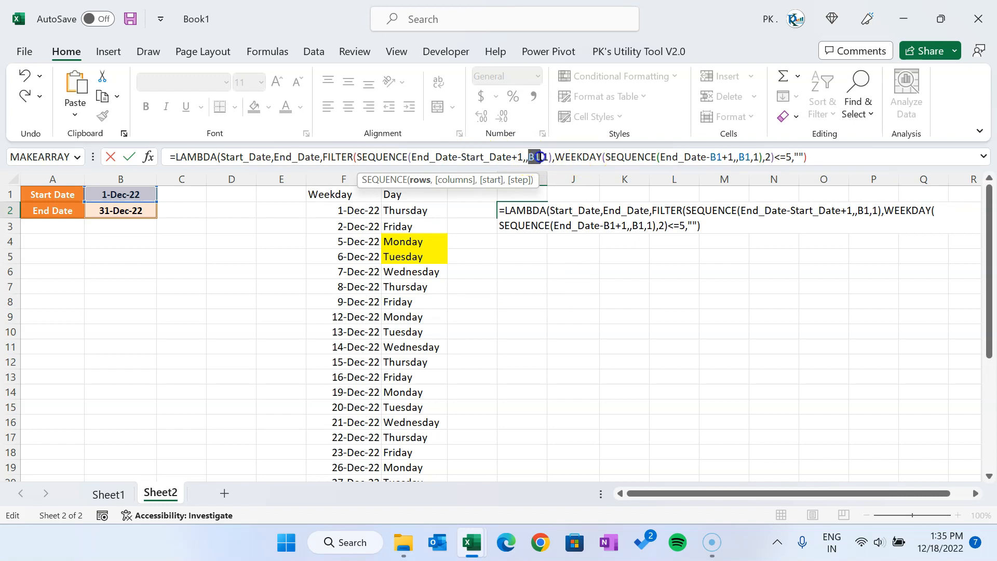
{"action": "type", "text": "Start_Date"}
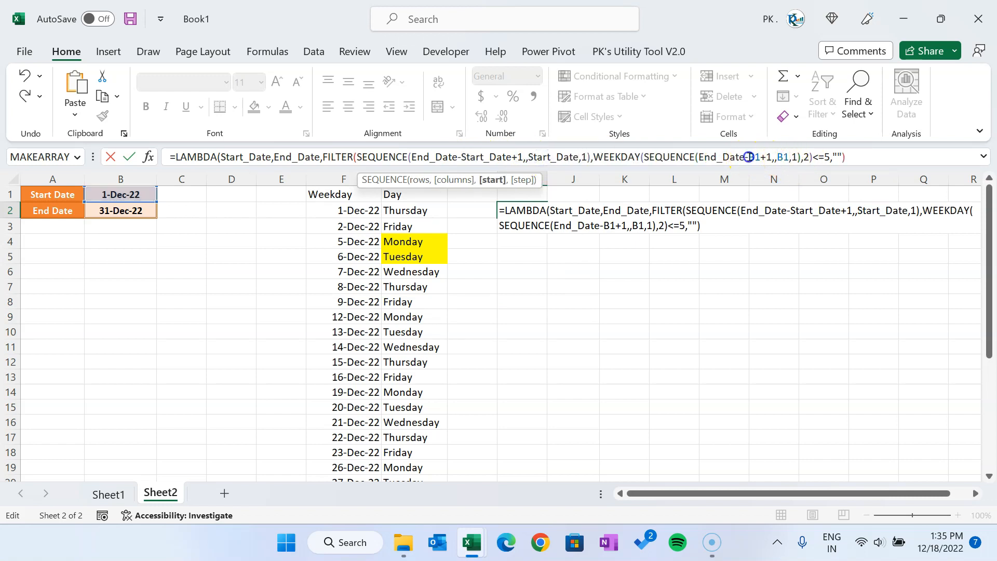
{"action": "type", "text": "Start_Date"}
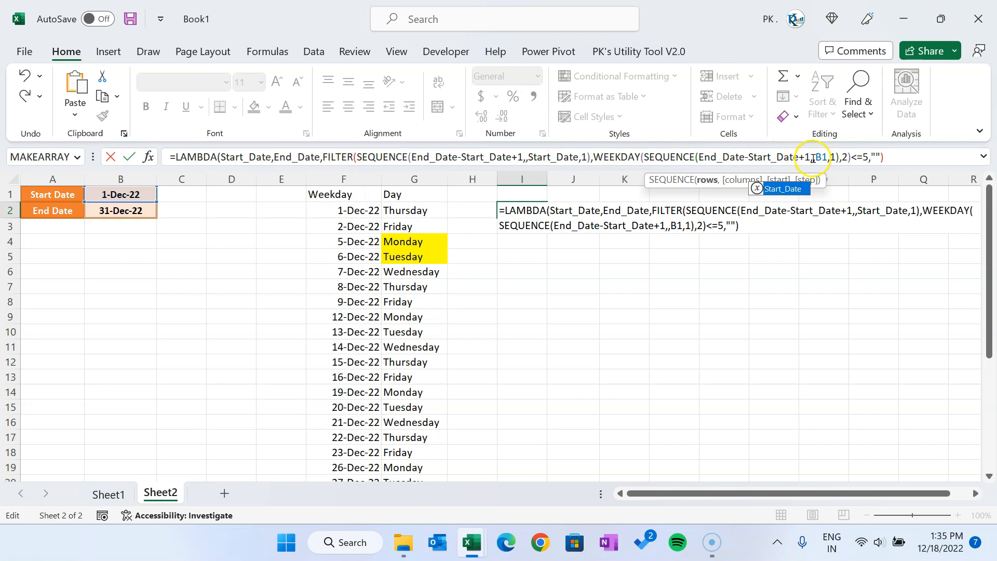
{"action": "double_click", "coordinate": [820, 156]}
{"action": "type", "text": "Start_Date"}
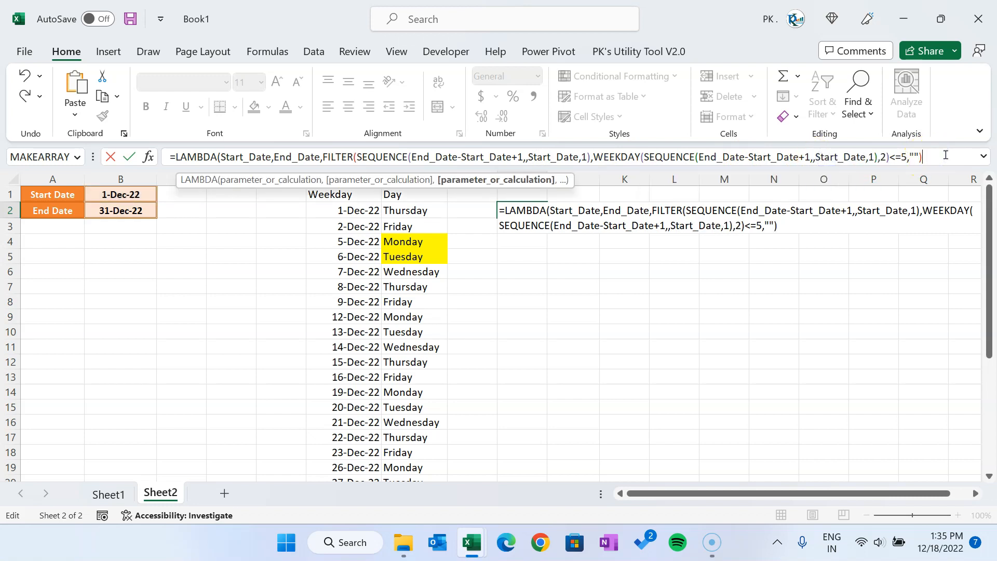
{"action": "key", "text": "Return"}
{"action": "key", "text": "Return"}
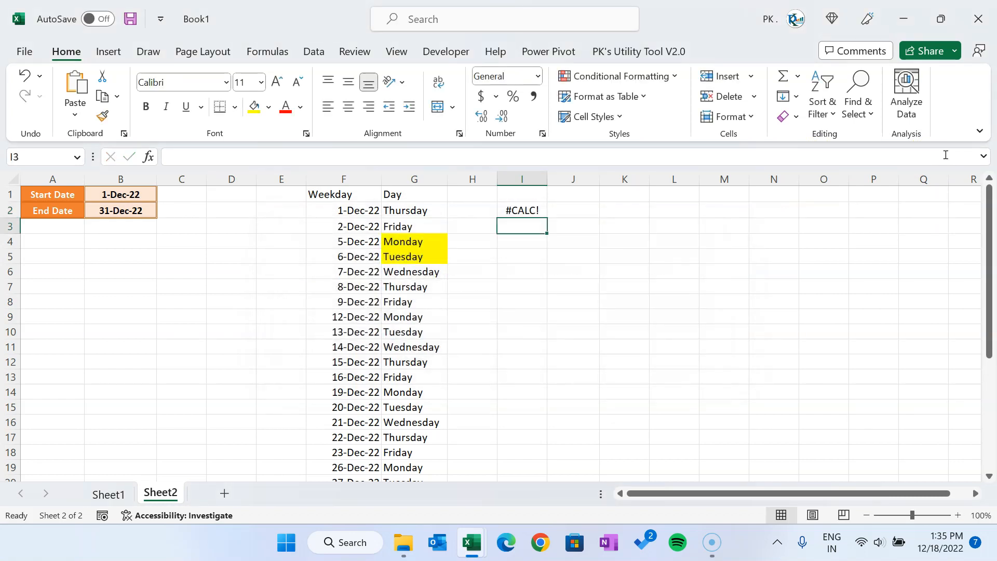
Step: Copy the complete LAMBDA formula text from I2, leaving the cell as it is
{"action": "left_click", "coordinate": [983, 156]}
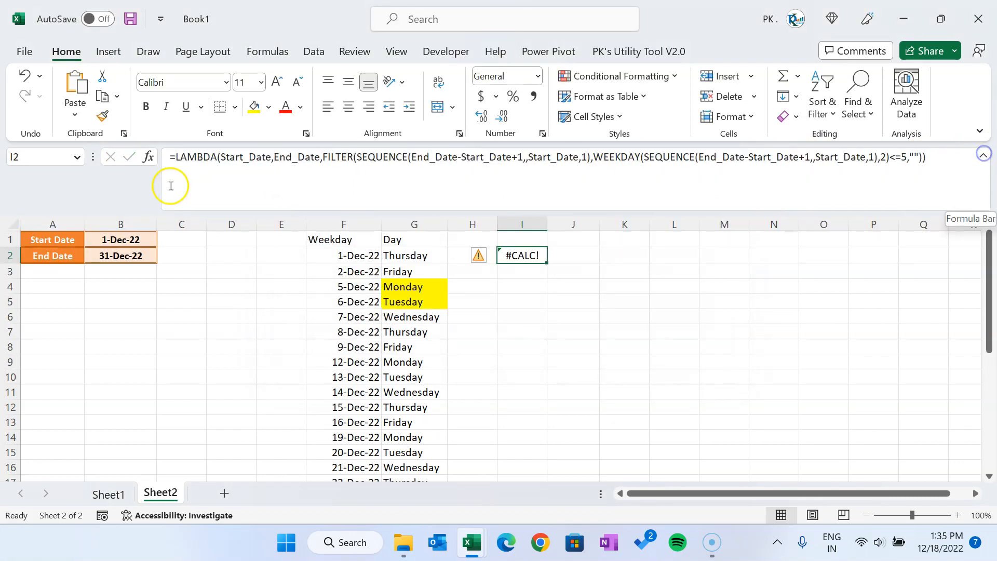
{"action": "left_click_drag", "start_coordinate": [172, 157], "coordinate": [741, 157]}
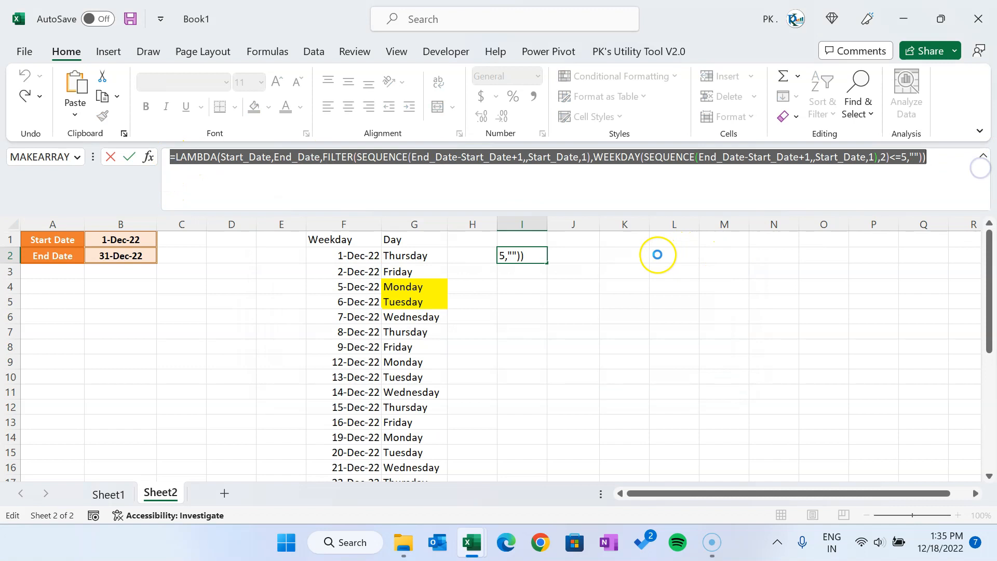
{"action": "key", "text": "Escape"}
{"action": "left_click", "coordinate": [604, 266]}
Step: Define a workbook-level name Weekday_List that refers to the copied LAMBDA formula
{"action": "left_click", "coordinate": [267, 51]}
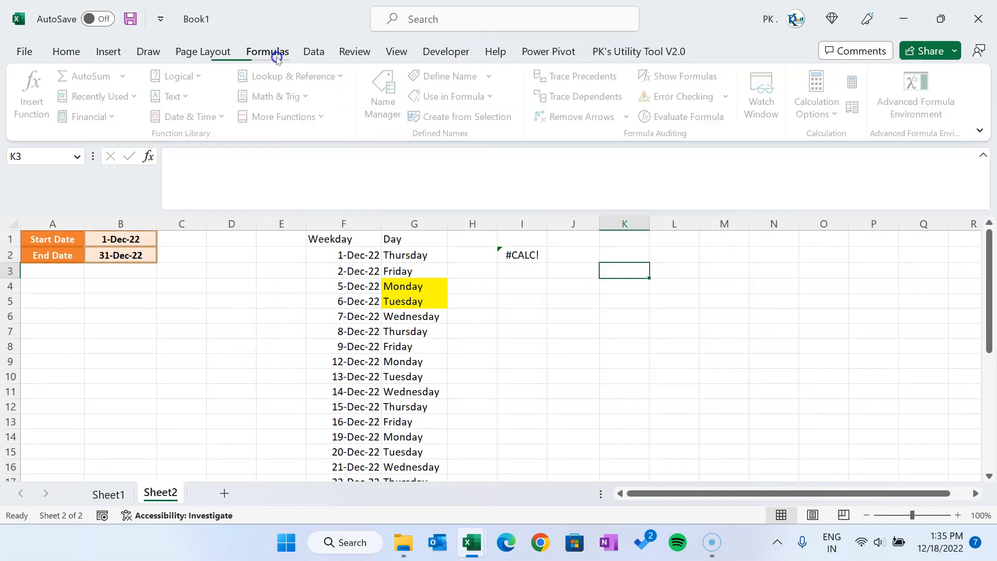
{"action": "left_click", "coordinate": [396, 102]}
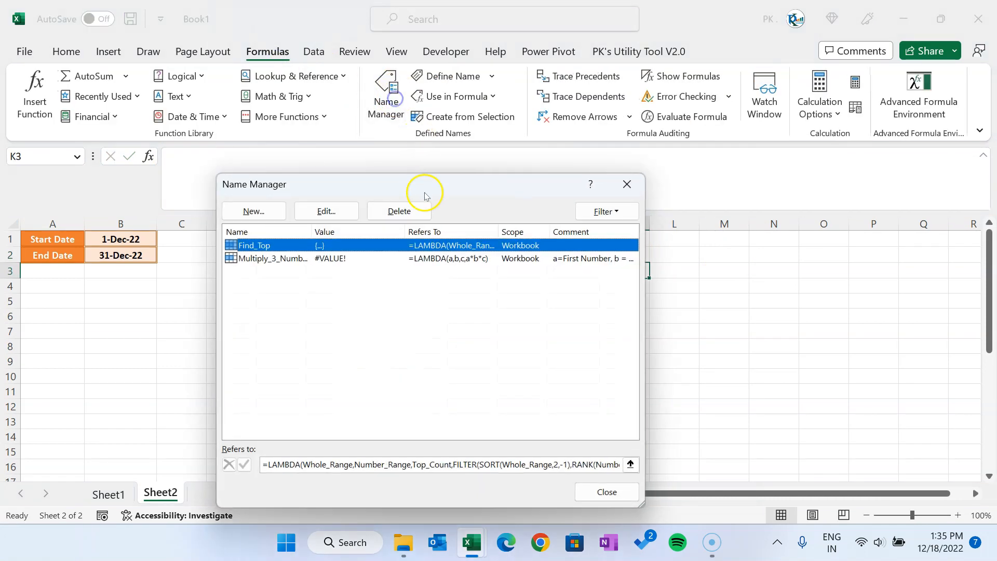
{"action": "left_click", "coordinate": [266, 213]}
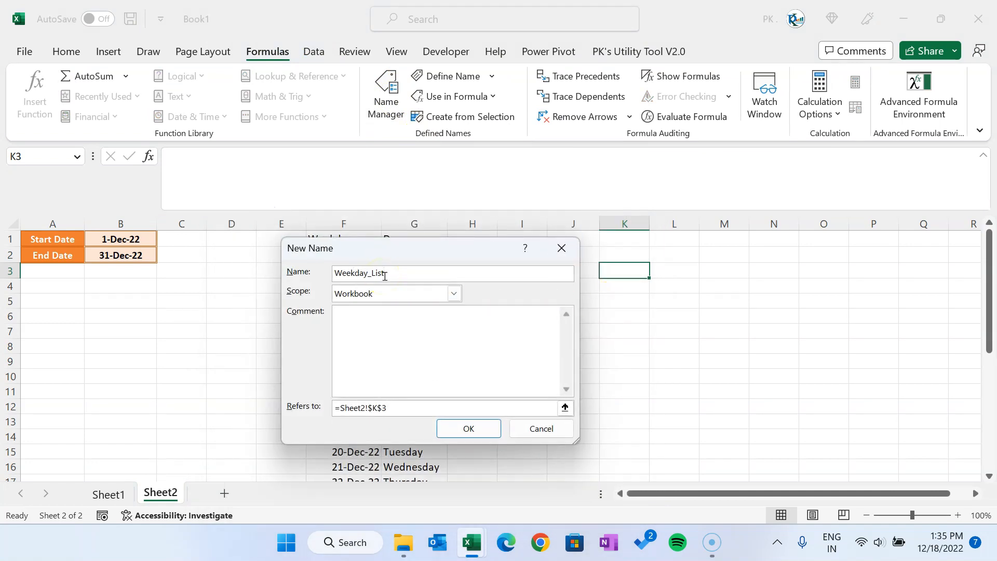
{"action": "left_click", "coordinate": [414, 408]}
{"action": "key", "text": "ctrl+v"}
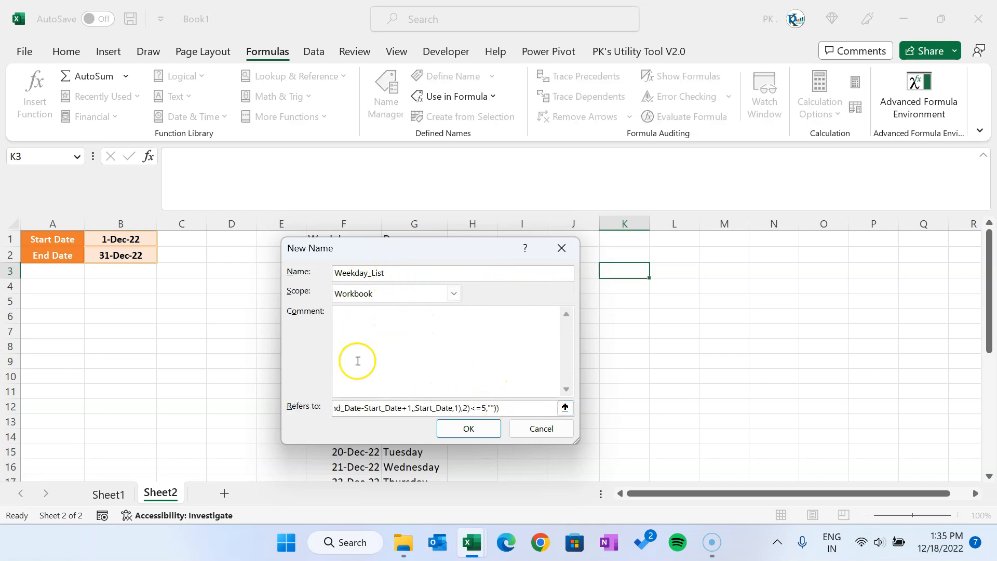
{"action": "left_click", "coordinate": [479, 433]}
{"action": "left_click", "coordinate": [603, 487]}
Step: Copy the Weekday and Day headers from F1:G1 to K1:L1 and clear the LAMBDA formula from I2
{"action": "left_click", "coordinate": [616, 251]}
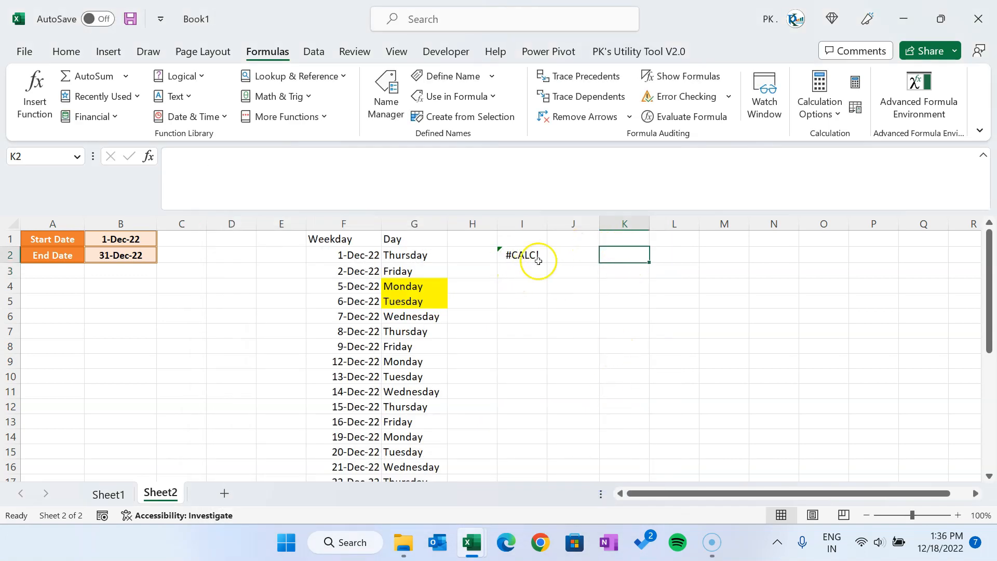
{"action": "left_click_drag", "start_coordinate": [366, 238], "coordinate": [423, 239]}
{"action": "key", "text": "ctrl+c"}
{"action": "left_click", "coordinate": [618, 239]}
{"action": "key", "text": "ctrl+v"}
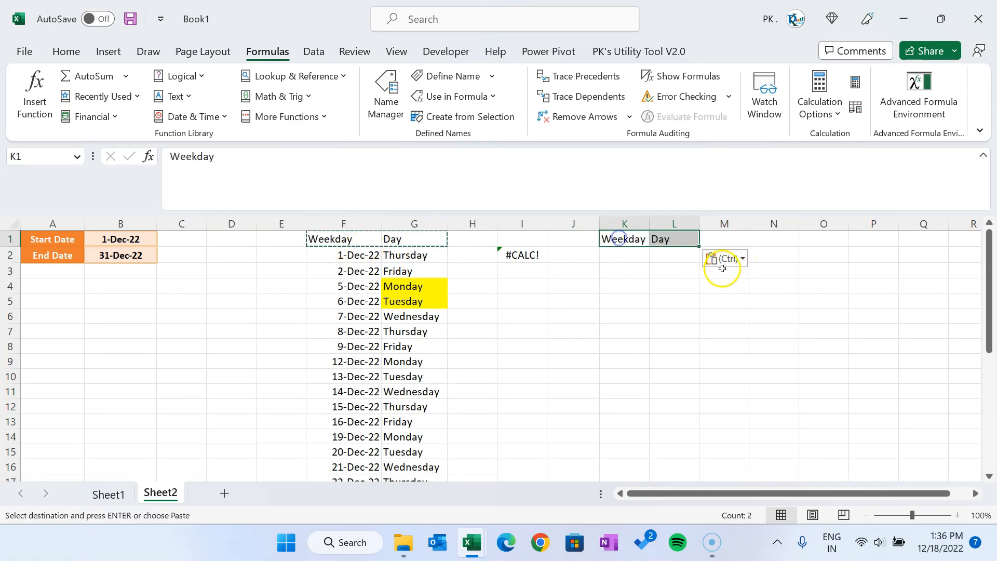
{"action": "key", "text": "Escape"}
{"action": "left_click", "coordinate": [541, 254]}
{"action": "key", "text": "Delete"}
Step: Enter =Weekday_List(B1,B2) in K2, using the start and end date cells as arguments
{"action": "left_click", "coordinate": [561, 255]}
{"action": "key", "text": "Right"}
{"action": "type", "text": "=wee"}
{"action": "key", "text": "Down"}
{"action": "key", "text": "Down"}
{"action": "key", "text": "Tab"}
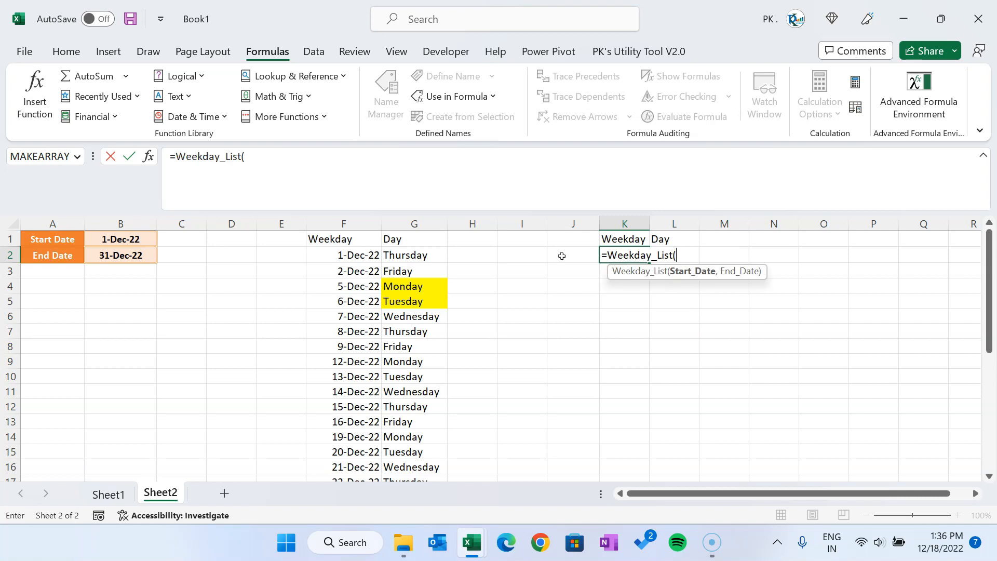
{"action": "key", "text": "ctrl+Left"}
{"action": "key", "text": "ctrl+Left"}
{"action": "key", "text": "ctrl+Left"}
{"action": "key", "text": "Up"}
{"action": "type", "text": ","}
{"action": "key", "text": "Left"}
{"action": "key", "text": "Left"}
{"action": "key", "text": "Left"}
{"action": "key", "text": "Left"}
{"action": "key", "text": "Left"}
{"action": "key", "text": "Left"}
{"action": "key", "text": "Left"}
{"action": "key", "text": "Left"}
{"action": "key", "text": "Left"}
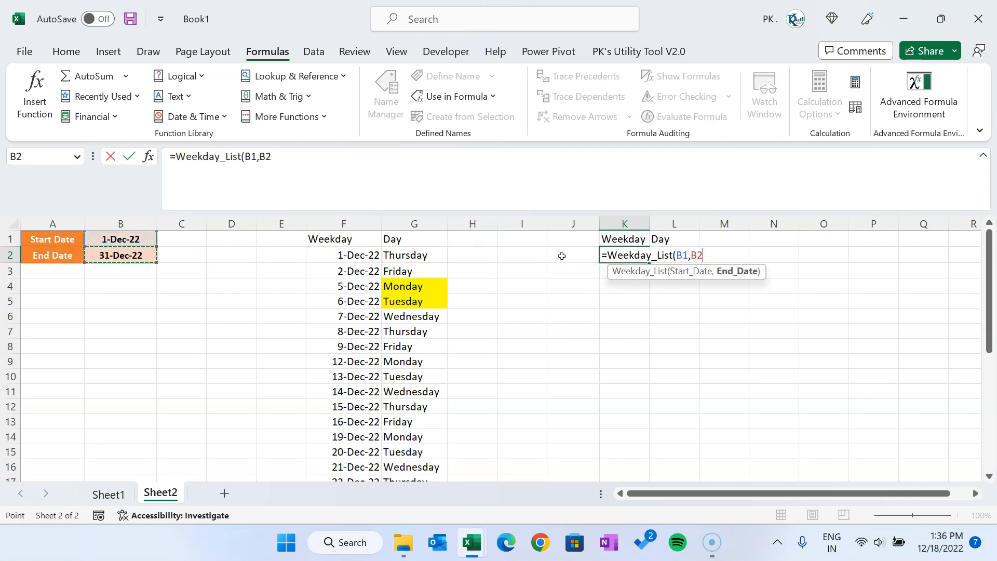
{"action": "key", "text": "Return"}
Step: Format all of column K as day-month-year dates
{"action": "key", "text": "Up"}
{"action": "key", "text": "ctrl+space"}
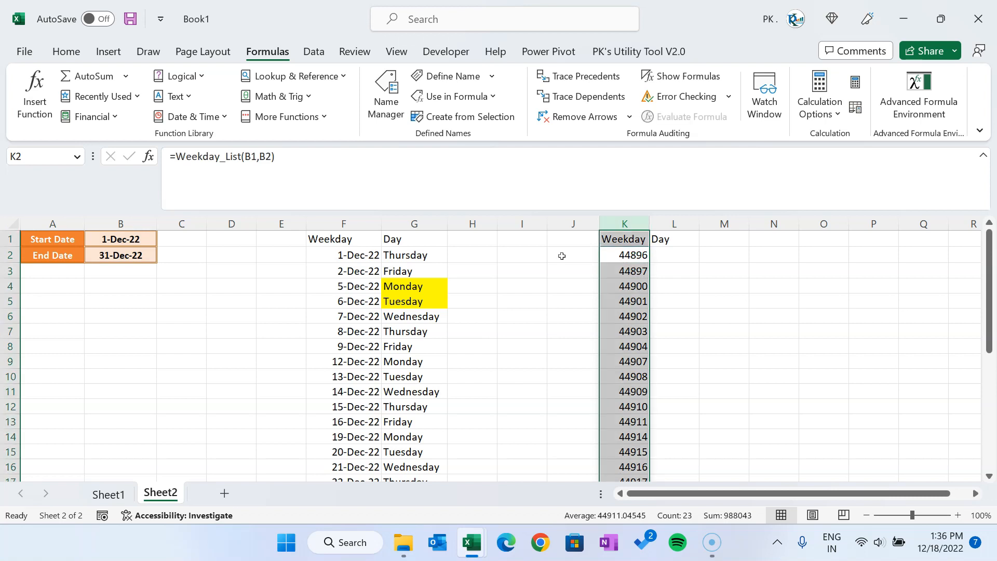
{"action": "key", "text": "ctrl+shift+3"}
{"action": "key", "text": "Right"}
{"action": "key", "text": "Left"}
{"action": "key", "text": "ctrl+space"}
{"action": "key", "text": "ctrl+Down"}
{"action": "key", "text": "ctrl+Up"}
Step: Enter =TEXT(K2,"DDDD") in L2 to give the day name of the first weekday date
{"action": "key", "text": "Down"}
{"action": "key", "text": "Right"}
{"action": "type", "text": "=tex"}
{"action": "key", "text": "Tab"}
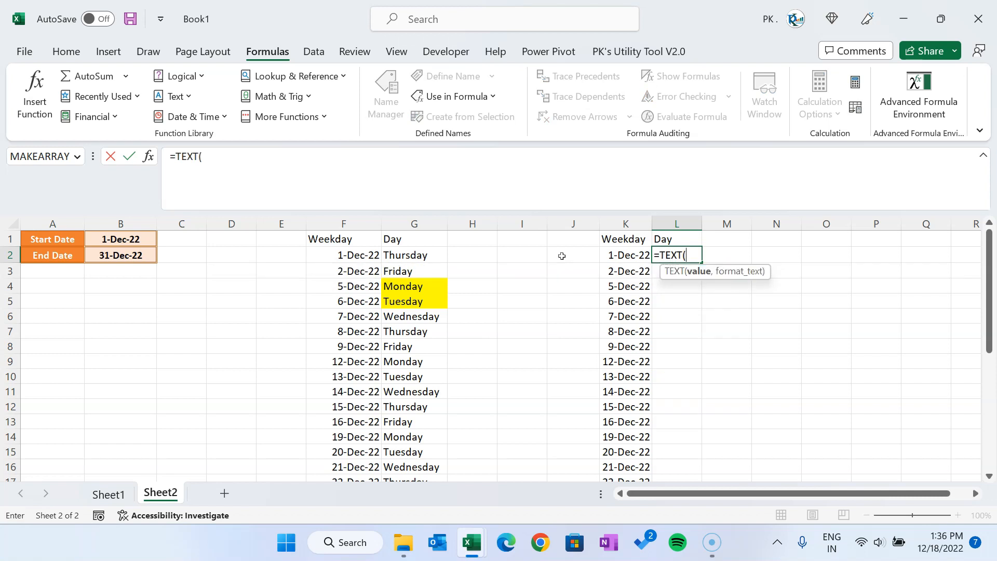
{"action": "key", "text": "Left"}
{"action": "type", "text": ","}
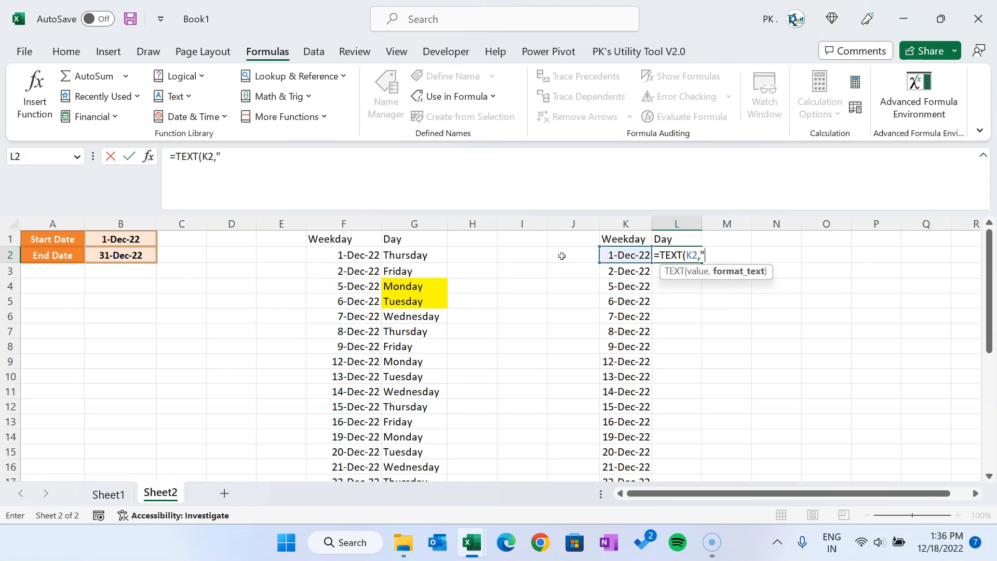
{"action": "key", "text": "Return"}
{"action": "key", "text": "Up"}
Step: Change the TEXT formula in L2 to use the spilled range K2# instead of the single cell
{"action": "key", "text": "Left"}
{"action": "key", "text": "Right"}
{"action": "left_click", "coordinate": [215, 157]}
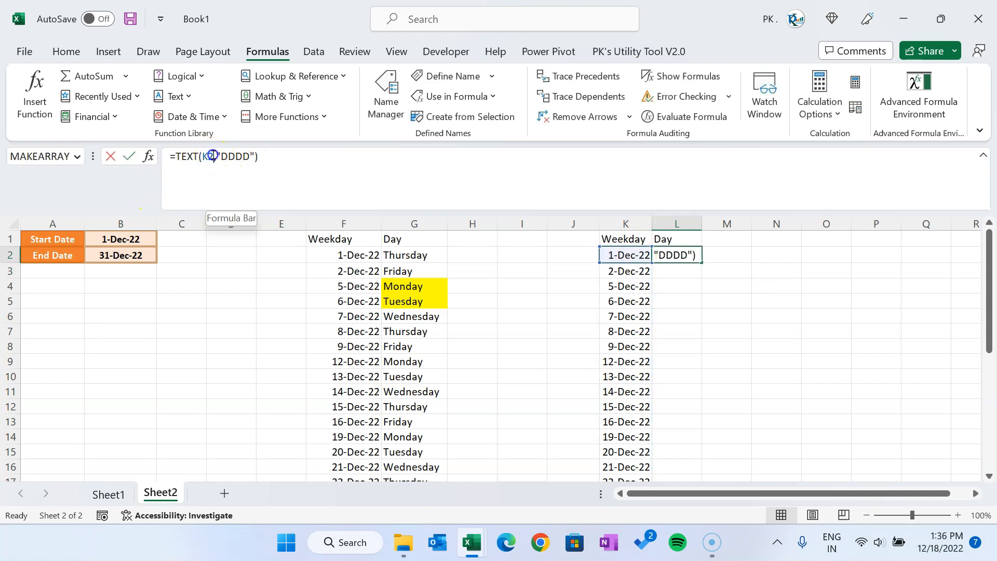
{"action": "type", "text": "#"}
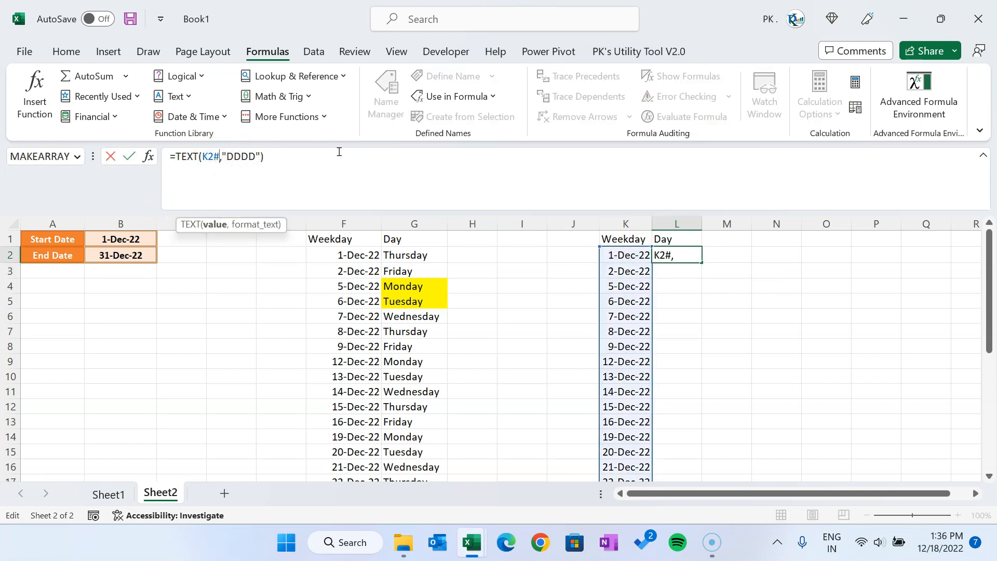
{"action": "key", "text": "Return"}
Step: Look over the day names in column L down to the last row, ending at the Weekday_List formula in K2
{"action": "key", "text": "Up"}
{"action": "key", "text": "ctrl+Down"}
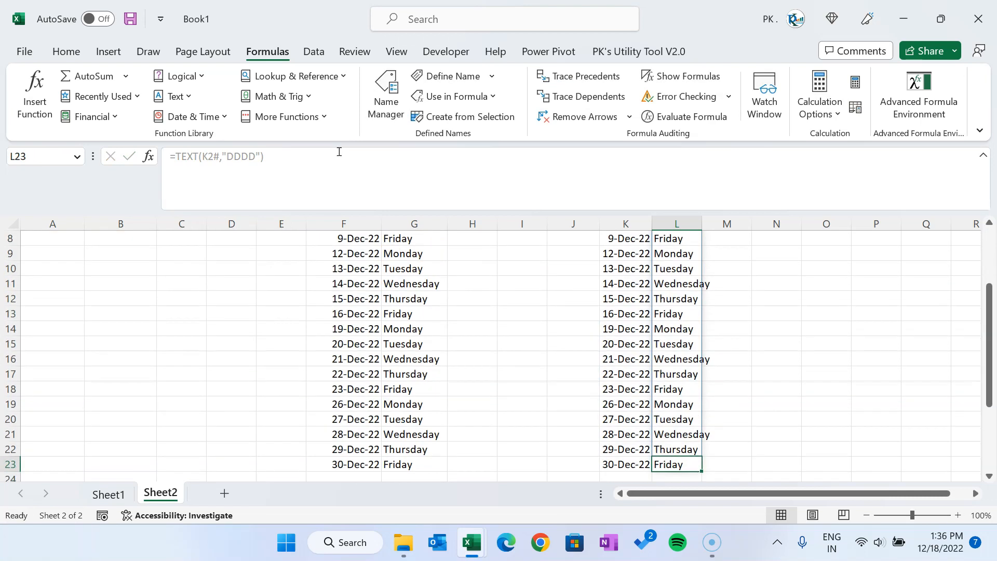
{"action": "key", "text": "ctrl+Up"}
{"action": "key", "text": "Down"}
{"action": "key", "text": "Down"}
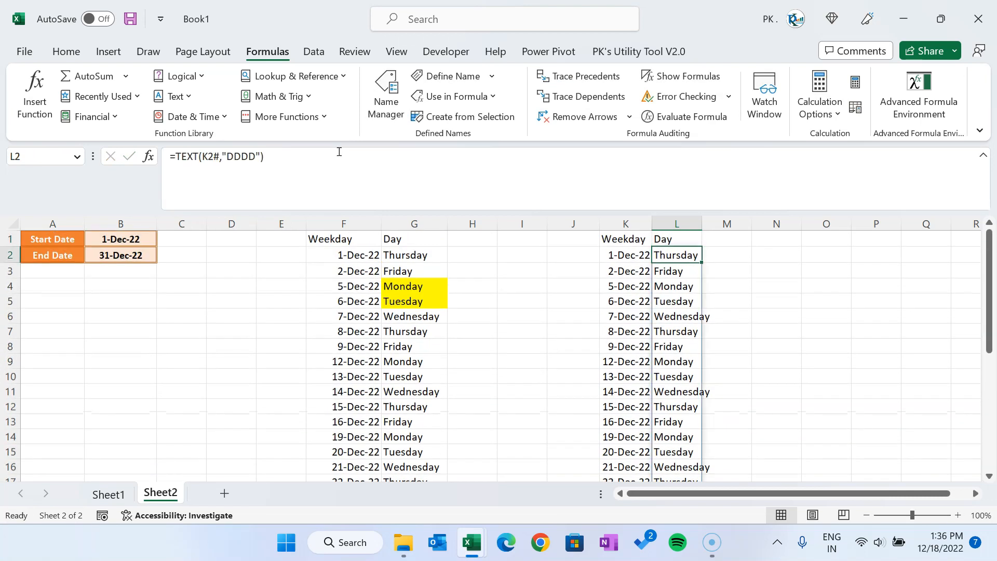
{"action": "key", "text": "Left"}
{"action": "key", "text": "Left"}
{"action": "key", "text": "Left"}
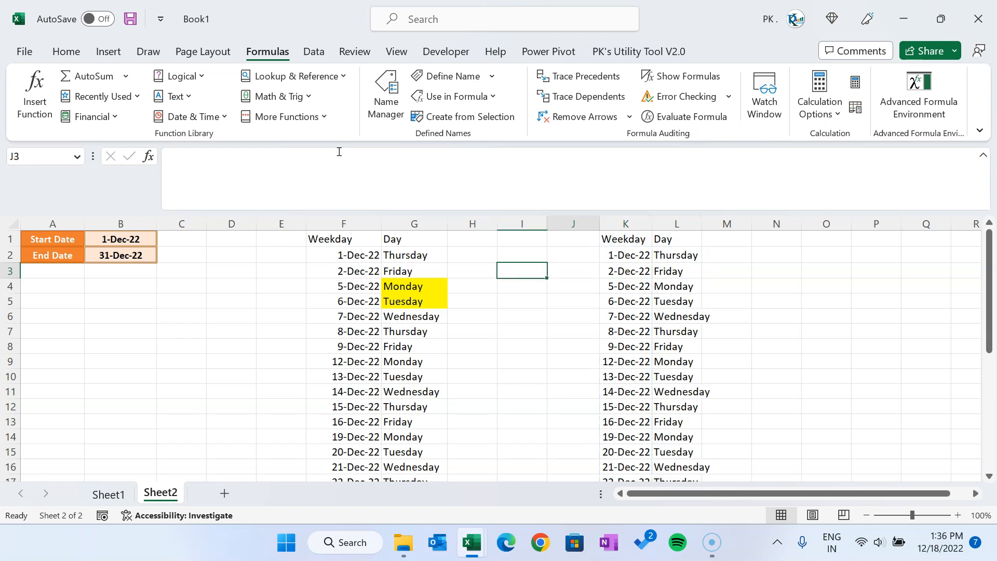
{"action": "key", "text": "Right"}
{"action": "key", "text": "Right"}
{"action": "key", "text": "Right"}
{"action": "key", "text": "Up"}
{"action": "key", "text": "Left"}
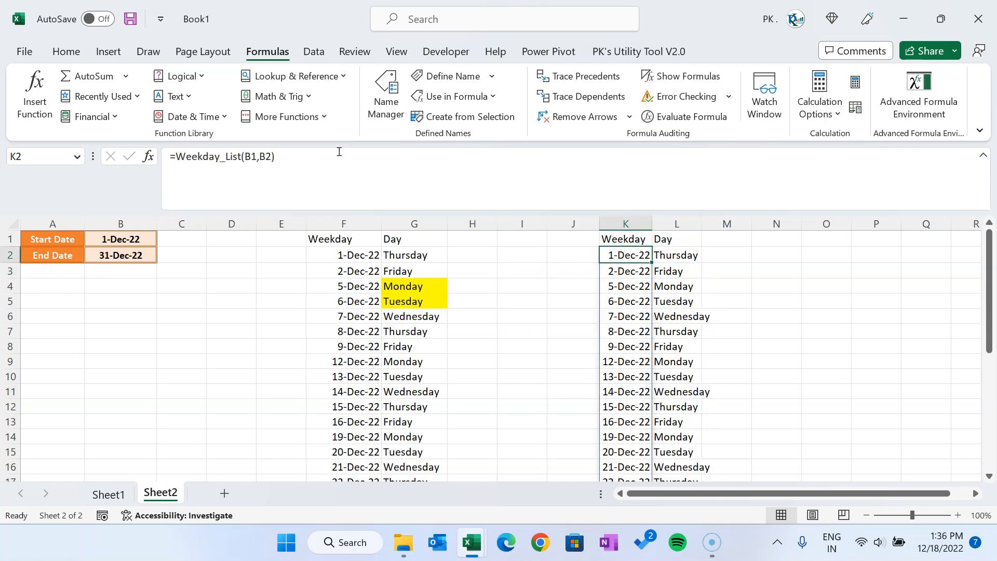
Step: Change the header in K1 to Sunday
{"action": "key", "text": "Up"}
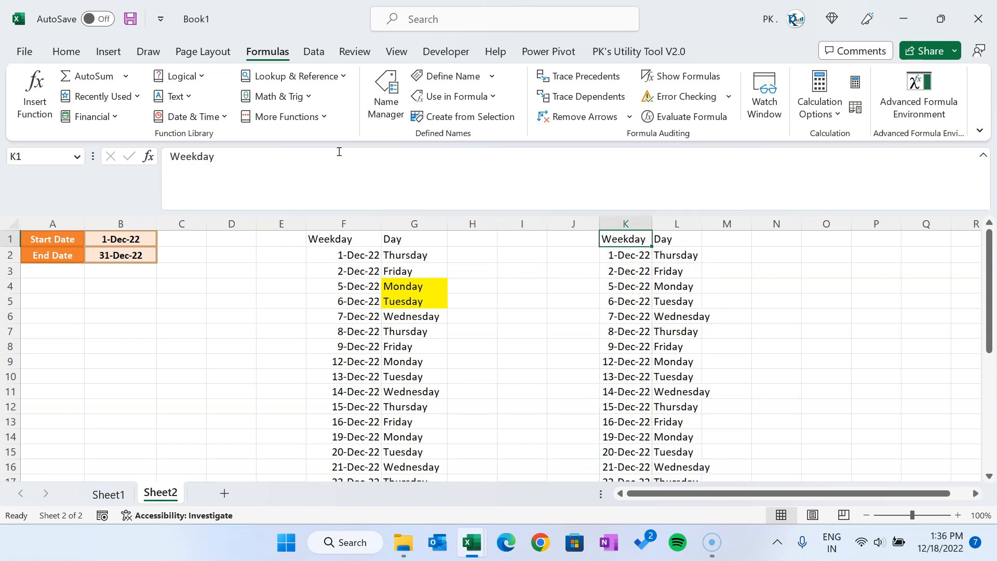
{"action": "type", "text": "Sund"}
{"action": "key", "text": "ctrl+Return"}
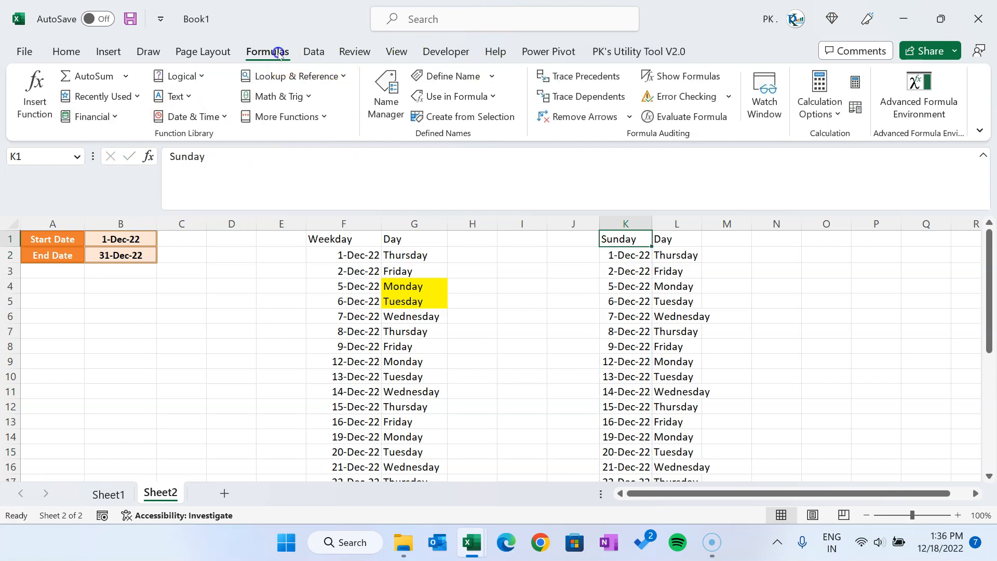
Step: Copy the full LAMBDA formula that the defined name Weekday_List refers to
{"action": "left_click", "coordinate": [388, 95]}
{"action": "left_click", "coordinate": [261, 258]}
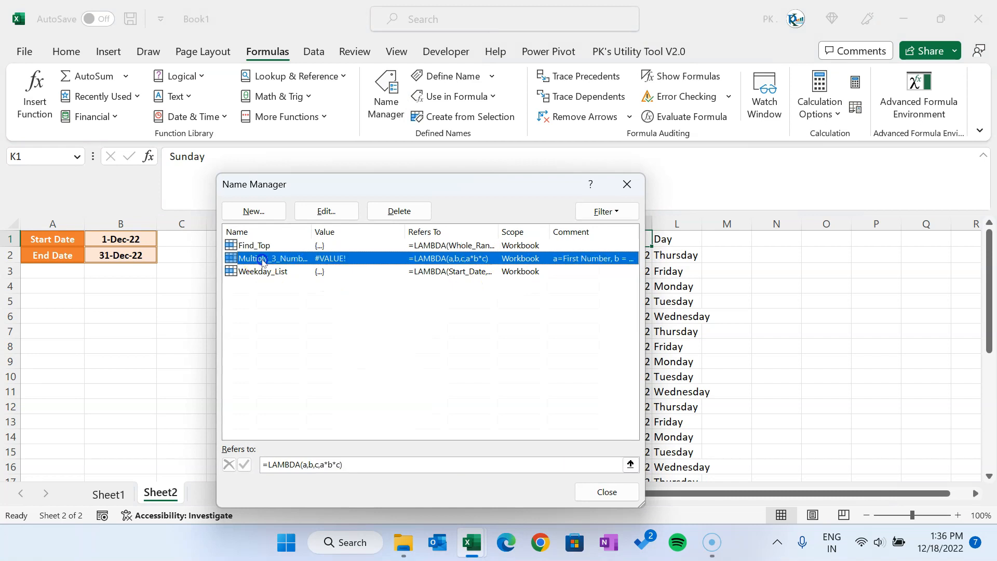
{"action": "left_click_drag", "start_coordinate": [314, 233], "coordinate": [357, 233]}
{"action": "left_click", "coordinate": [282, 271]}
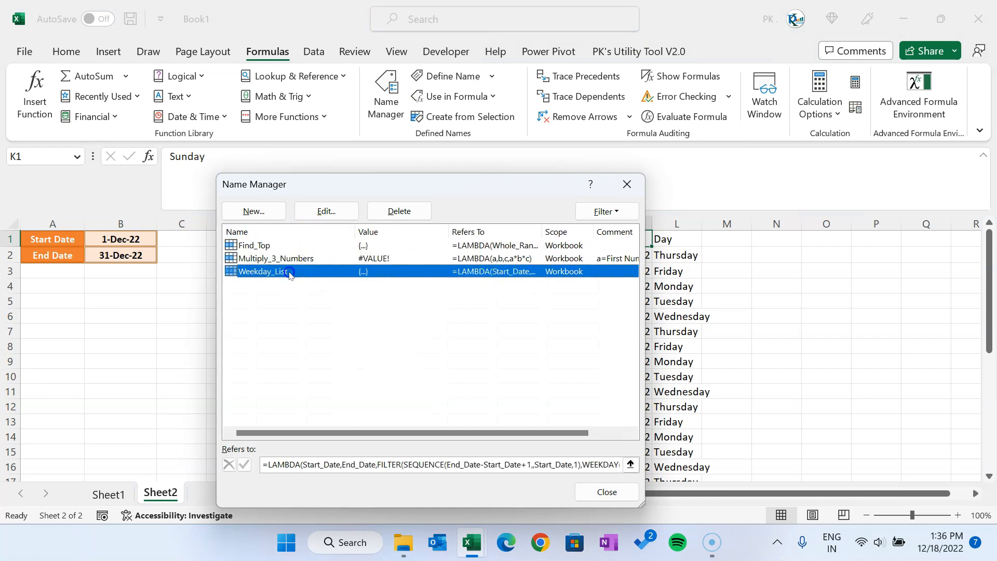
{"action": "left_click", "coordinate": [631, 464]}
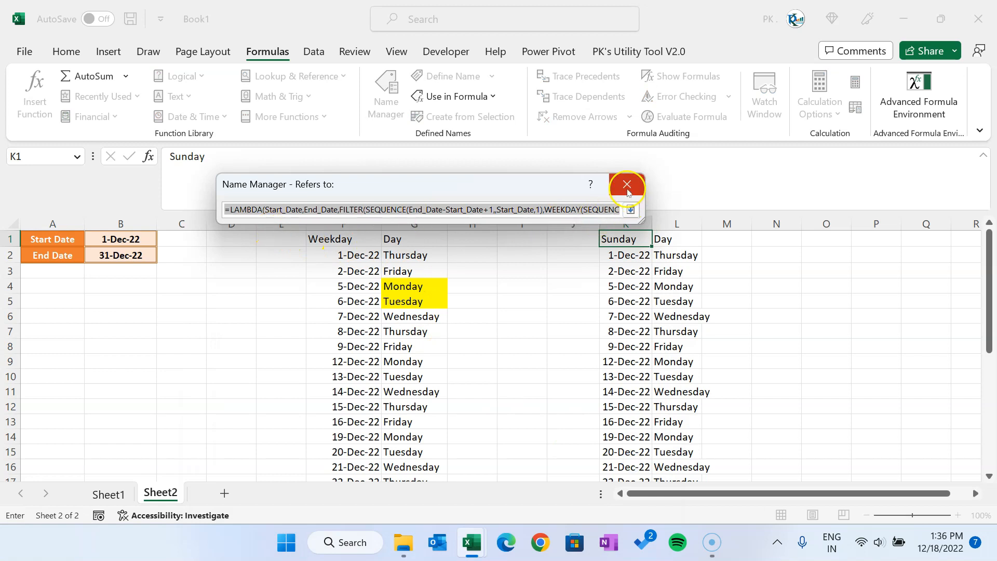
{"action": "left_click", "coordinate": [631, 209]}
Step: Start a new workbook-scoped name Sunday_List that refers to the copied Weekday_List LAMBDA formula
{"action": "left_click", "coordinate": [254, 210]}
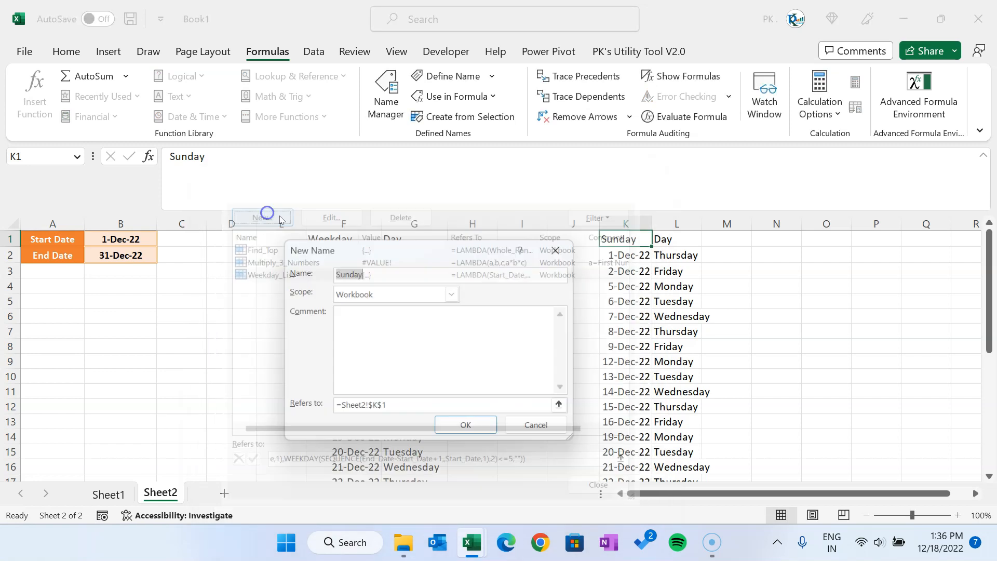
{"action": "left_click", "coordinate": [405, 270]}
{"action": "type", "text": "_List"}
{"action": "left_click", "coordinate": [397, 408]}
{"action": "key", "text": "ctrl+v"}
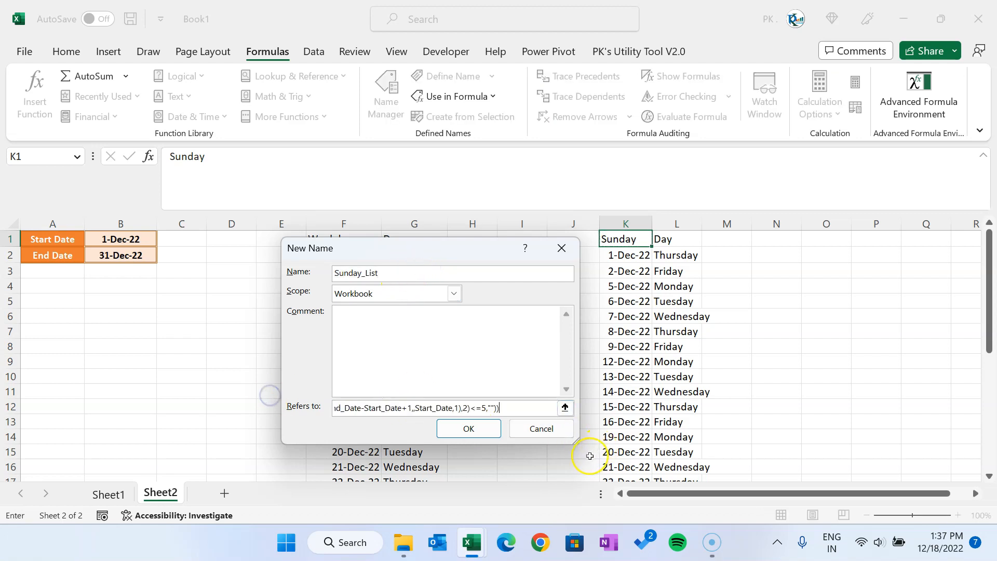
Step: Replace the <=5 weekday condition in the Sunday_List formula so it keeps only Sundays, and save the name
{"action": "left_click_drag", "start_coordinate": [486, 408], "coordinate": [470, 408]}
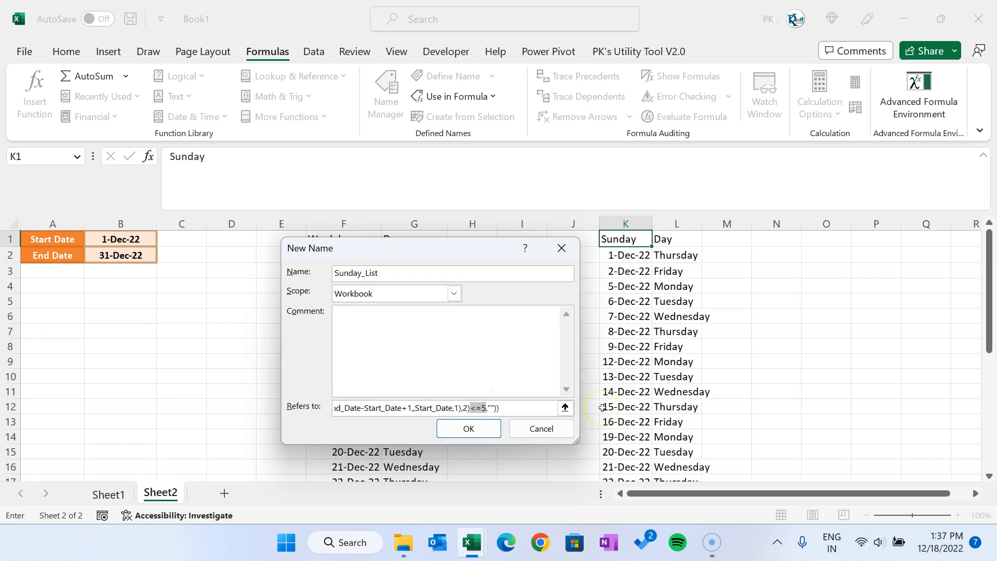
{"action": "left_click", "coordinate": [469, 429]}
{"action": "left_click", "coordinate": [598, 489]}
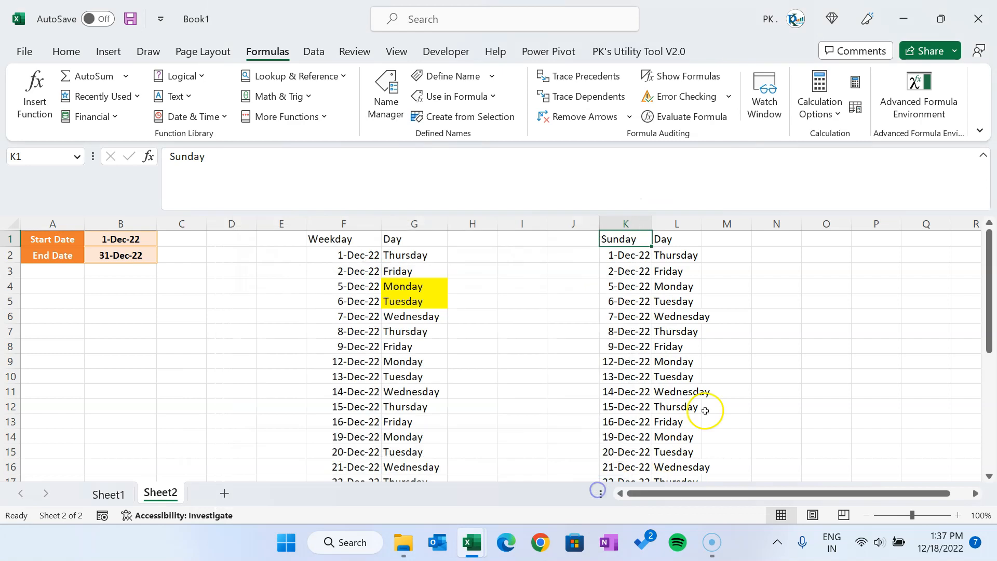
Step: Replace the formula in K2 with =Sunday_List(B1,B2), using the start and end date cells
{"action": "left_click", "coordinate": [779, 336]}
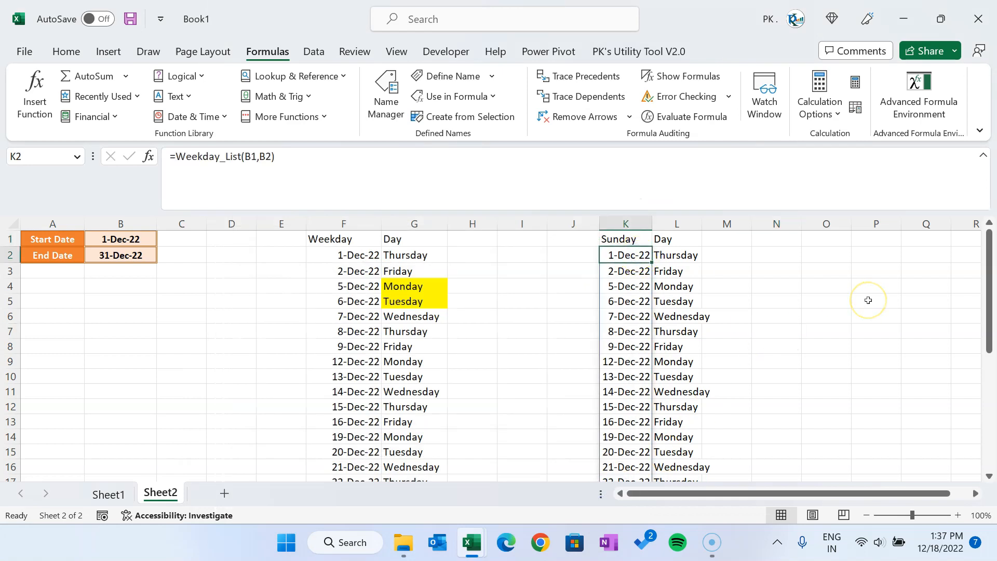
{"action": "type", "text": "=sun"}
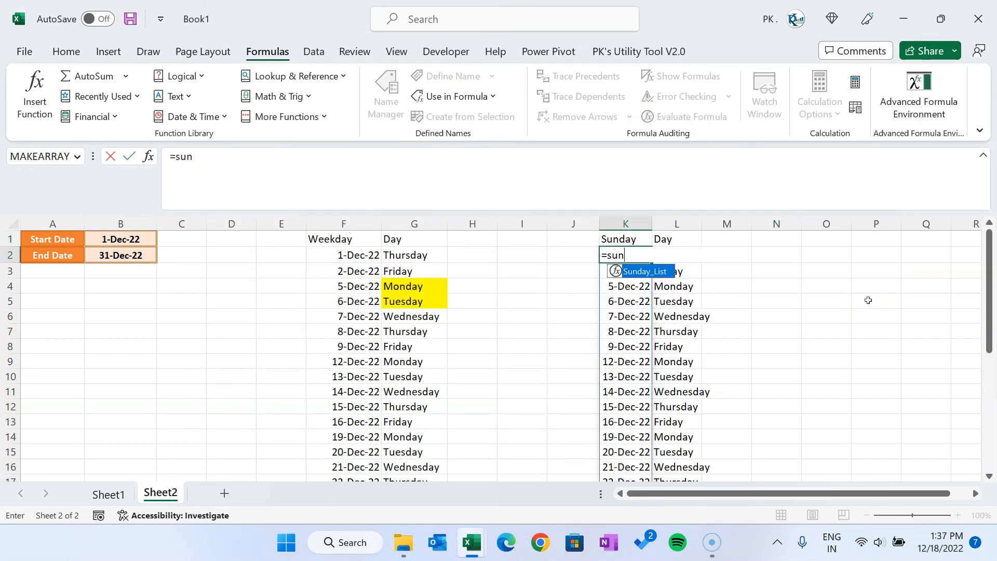
{"action": "key", "text": "Tab"}
{"action": "key", "text": "Left"}
{"action": "key", "text": "Left"}
{"action": "key", "text": "Left"}
{"action": "key", "text": "Left"}
{"action": "key", "text": "Left"}
{"action": "key", "text": "Left"}
{"action": "key", "text": "Left"}
{"action": "key", "text": "Left"}
{"action": "key", "text": "Left"}
{"action": "key", "text": "Up"}
{"action": "type", "text": ","}
{"action": "key", "text": "Left"}
{"action": "key", "text": "Left"}
{"action": "key", "text": "Left"}
{"action": "key", "text": "Left"}
{"action": "key", "text": "Left"}
{"action": "key", "text": "Left"}
{"action": "key", "text": "Left"}
{"action": "key", "text": "Left"}
{"action": "key", "text": "Left"}
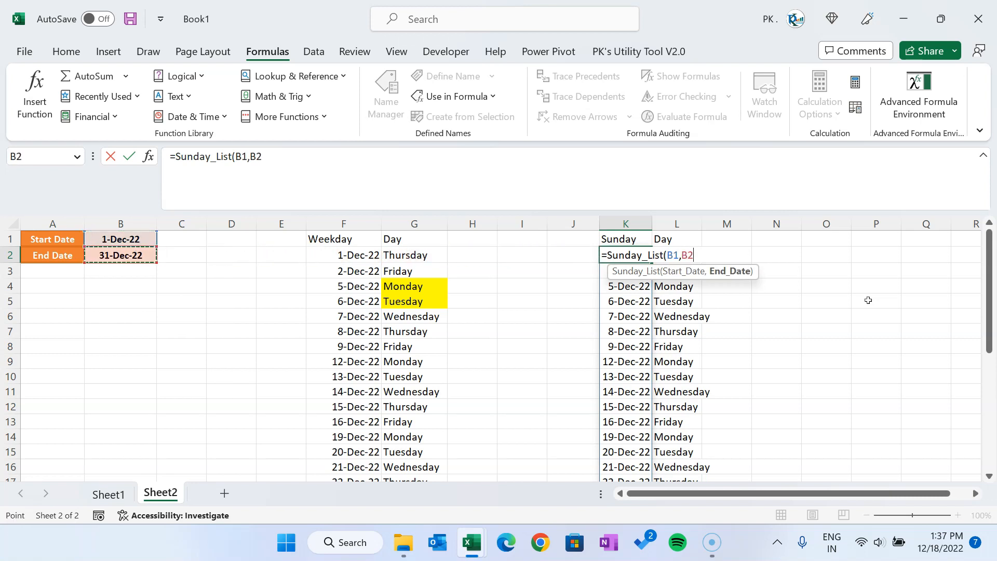
{"action": "key", "text": "ctrl+Return"}
Step: Set the End Date in B2 to 1 Jan 2023 and check the last date in the Sunday list
{"action": "key", "text": "Up"}
{"action": "key", "text": "ctrl+Left"}
{"action": "key", "text": "ctrl+Left"}
{"action": "key", "text": "ctrl+Left"}
{"action": "key", "text": "Down"}
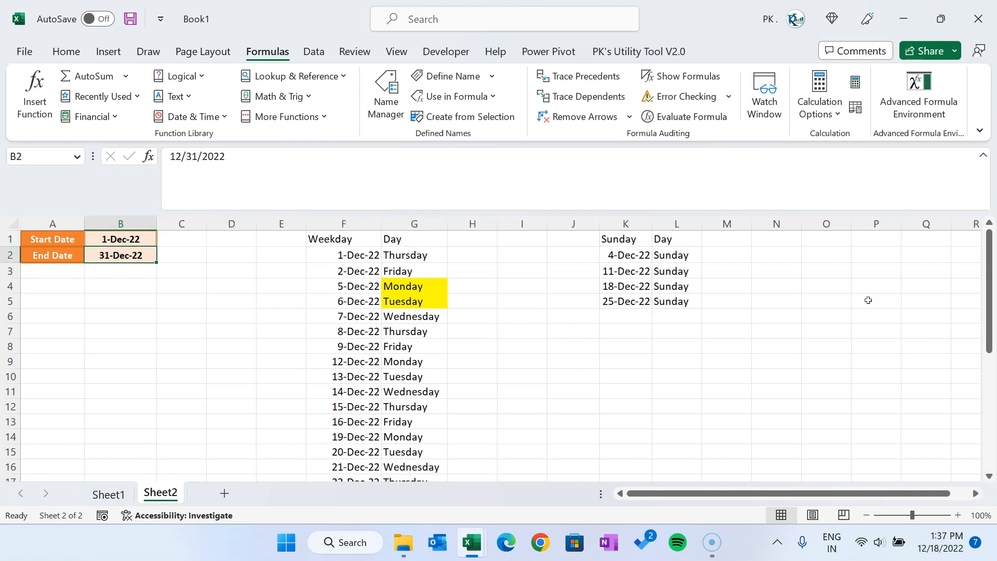
{"action": "type", "text": "1j"}
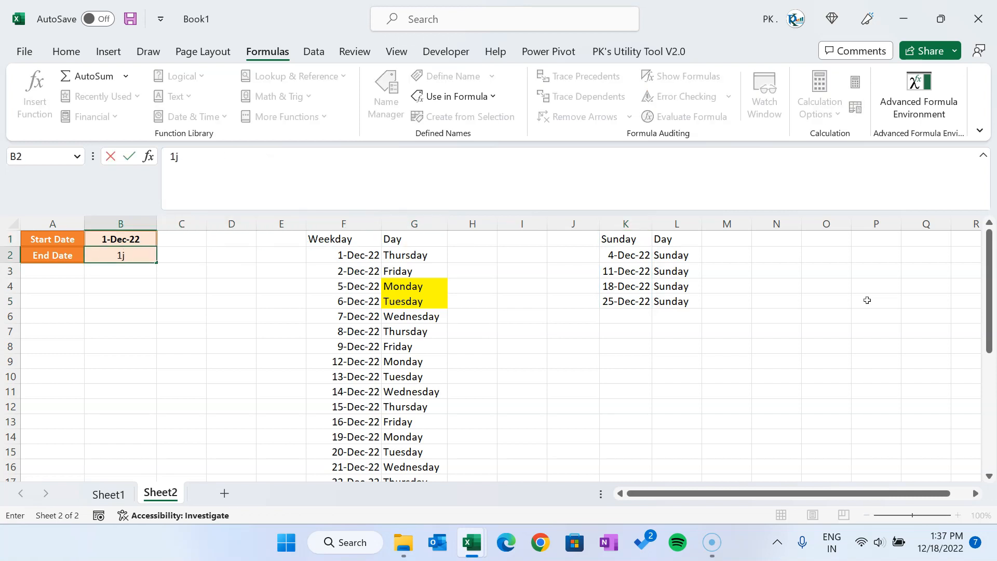
{"action": "type", "text": "an 2023"}
{"action": "key", "text": "Return"}
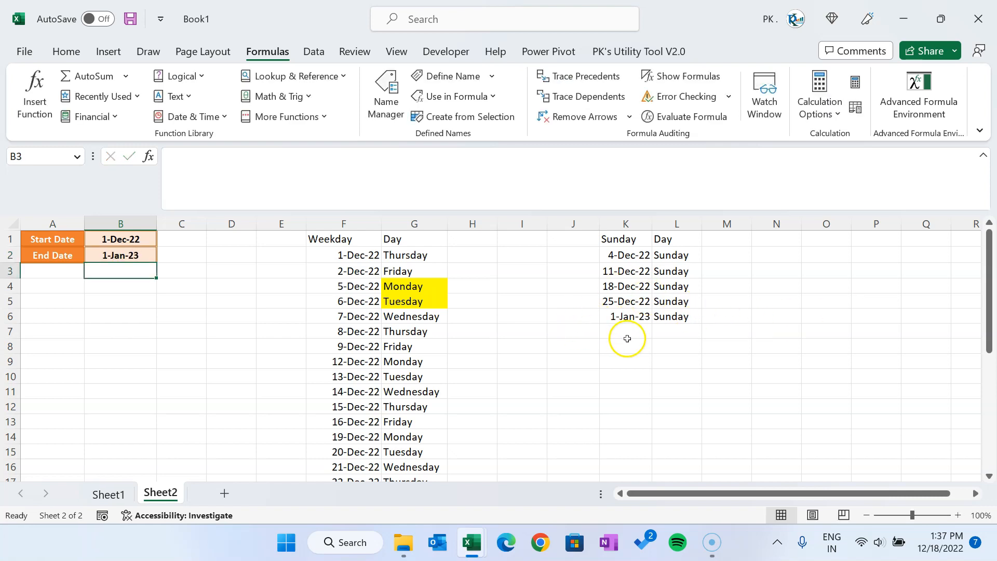
{"action": "left_click", "coordinate": [630, 318]}
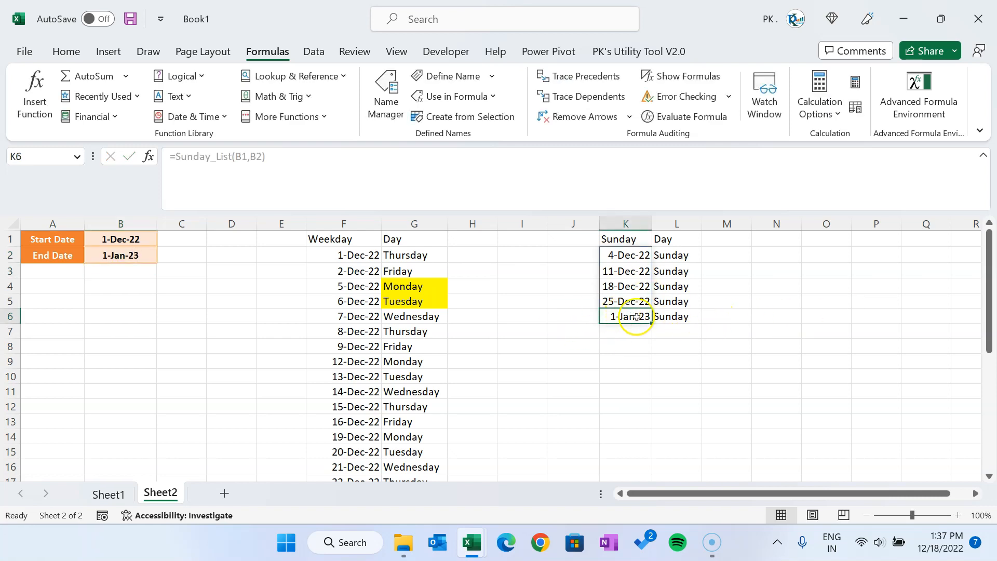
Step: Set the End Date in B2 to 31 Jan 2023 to extend the Sunday list
{"action": "left_click", "coordinate": [93, 255]}
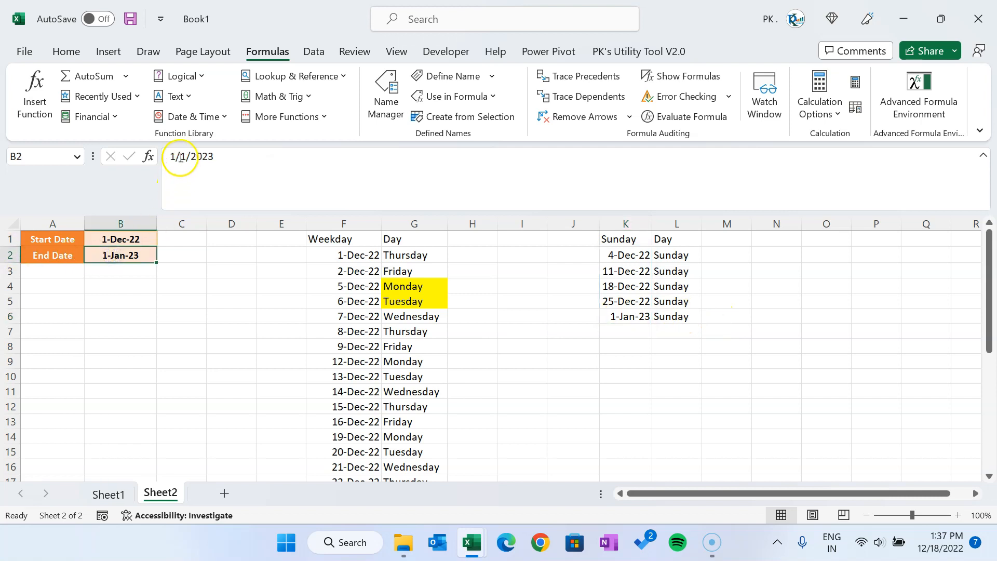
{"action": "type", "text": "31"}
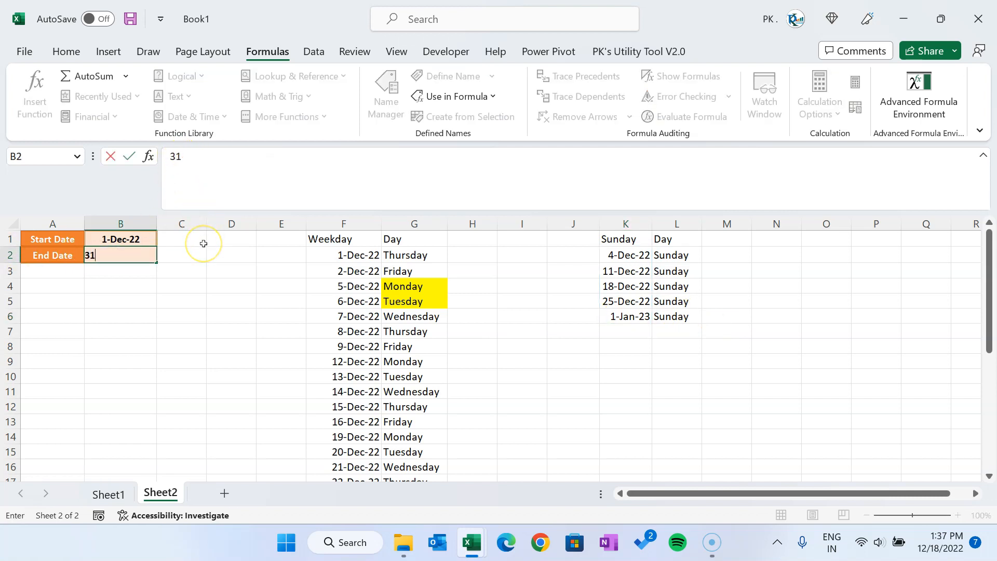
{"action": "type", "text": "jan2023"}
{"action": "key", "text": "Return"}
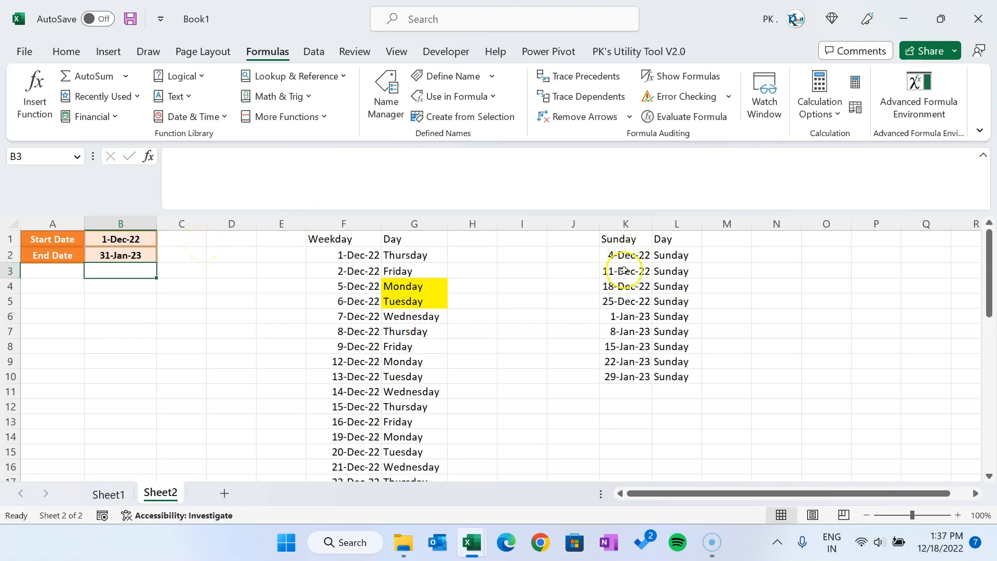
{"action": "left_click", "coordinate": [520, 371]}
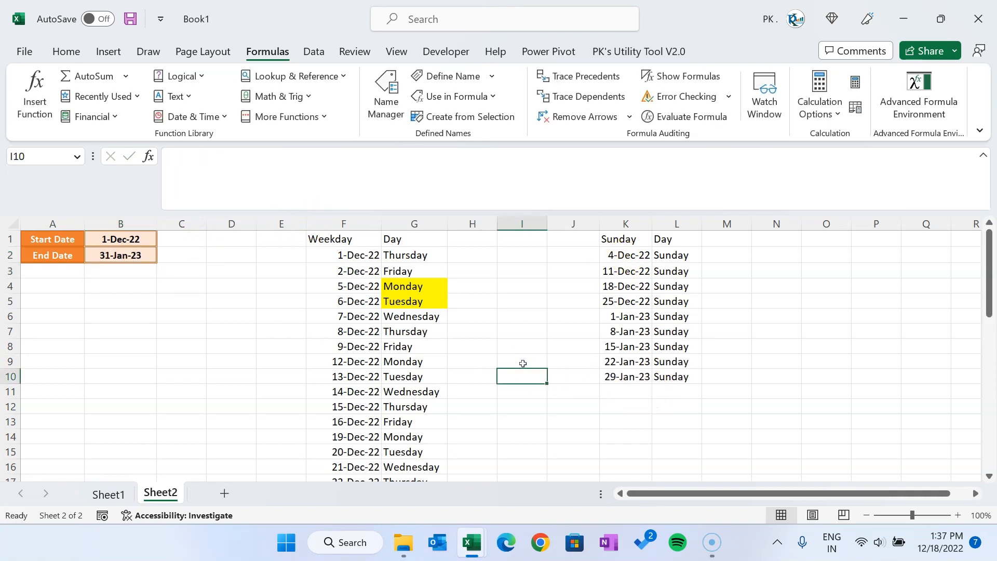
{"action": "left_click", "coordinate": [216, 323]}
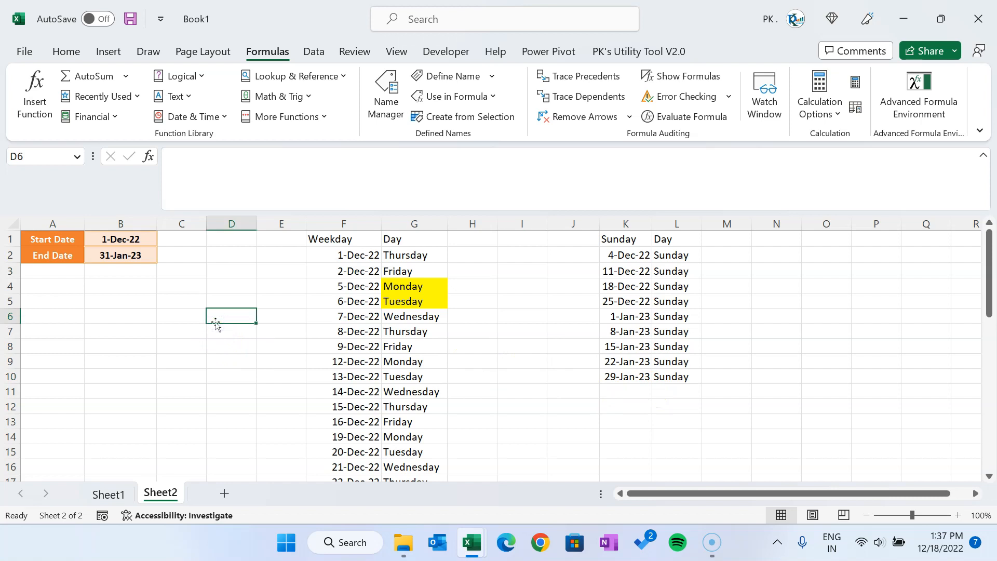